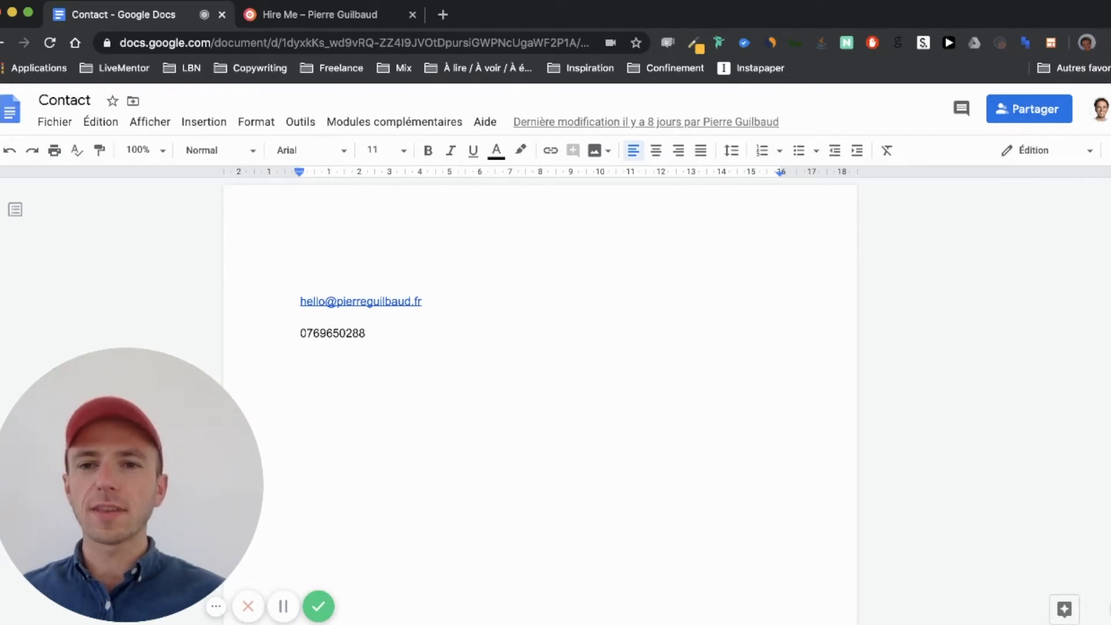
Step: Bring up the live Hire Me page and scroll through its contact form and Keep In Touch details
{"action": "left_click", "coordinate": [299, 23]}
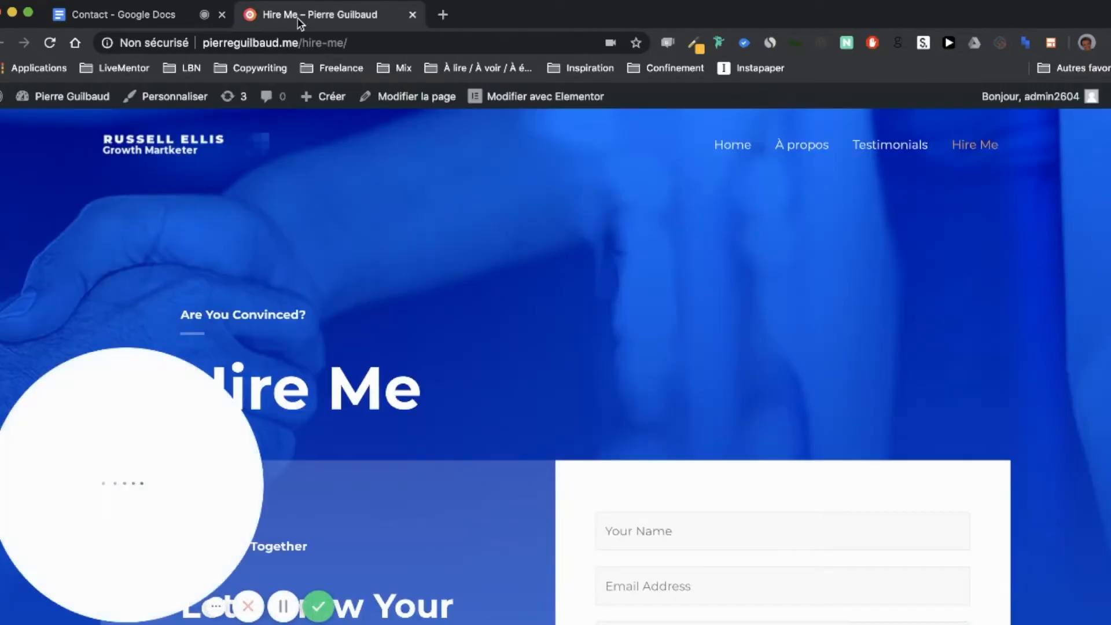
{"action": "scroll", "coordinate": [407, 277], "scroll_direction": "down", "scroll_amount": 10}
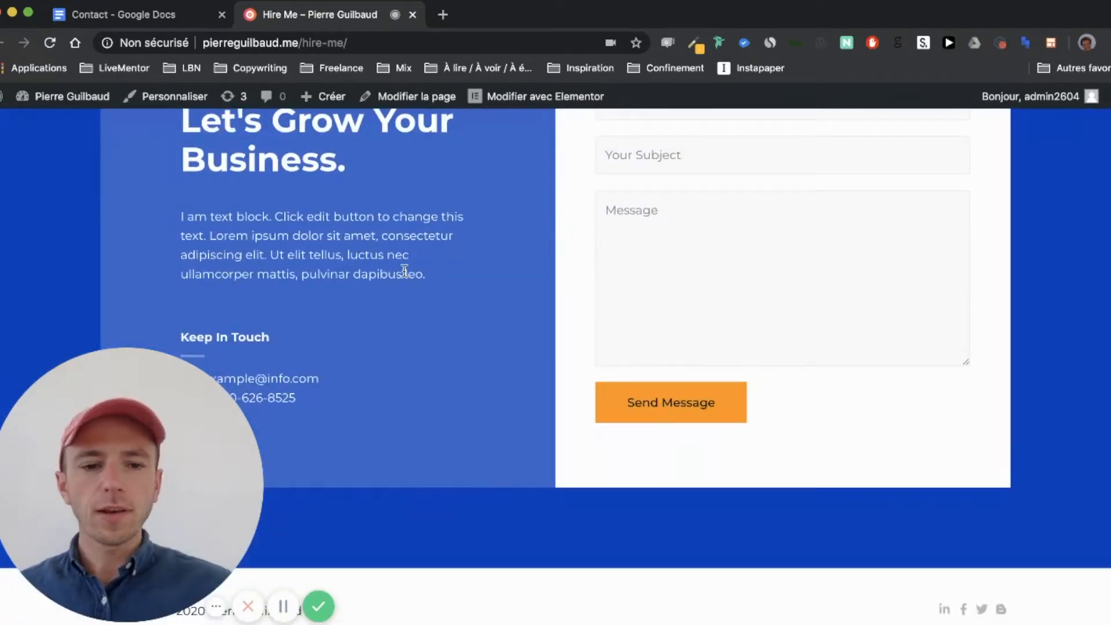
{"action": "scroll", "coordinate": [404, 270], "scroll_direction": "up", "scroll_amount": 3}
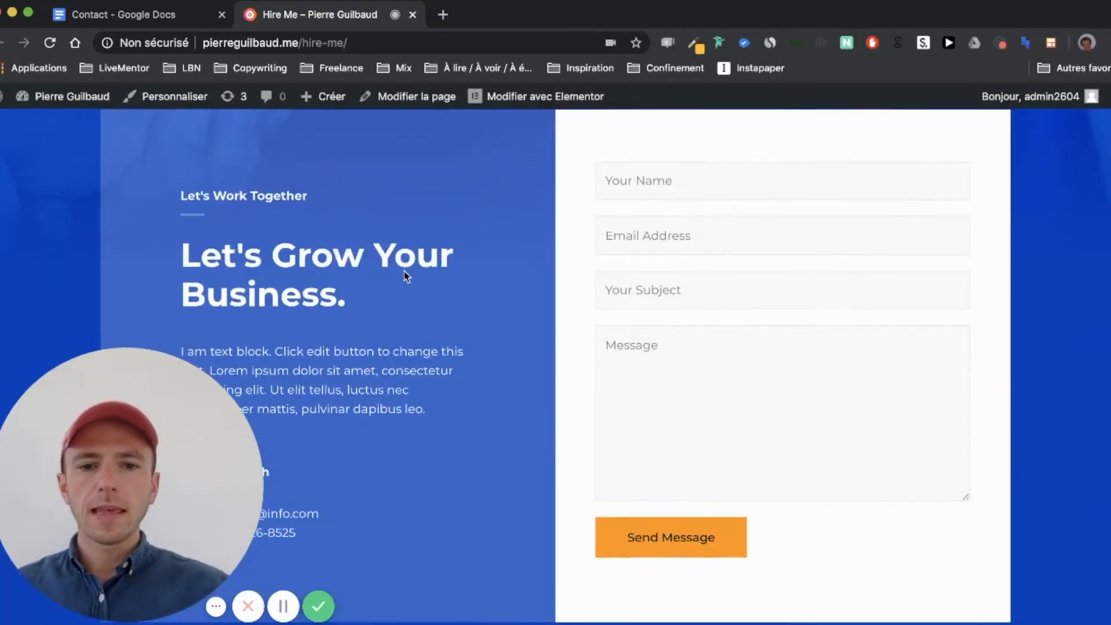
{"action": "scroll", "coordinate": [407, 276], "scroll_direction": "up", "scroll_amount": 2}
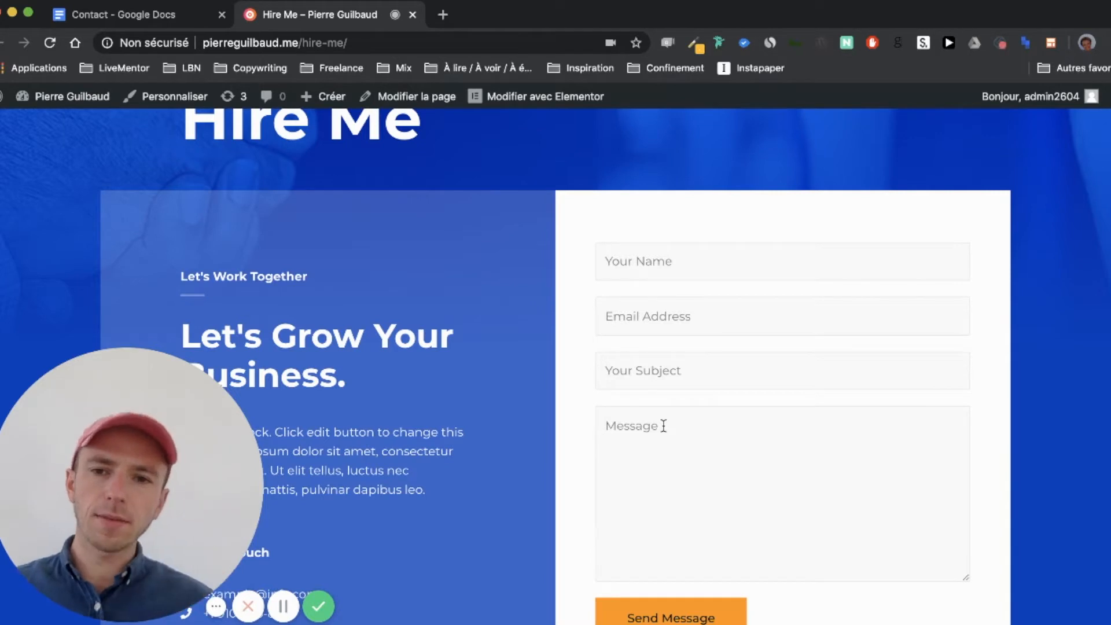
{"action": "scroll", "coordinate": [664, 426], "scroll_direction": "down", "scroll_amount": 4}
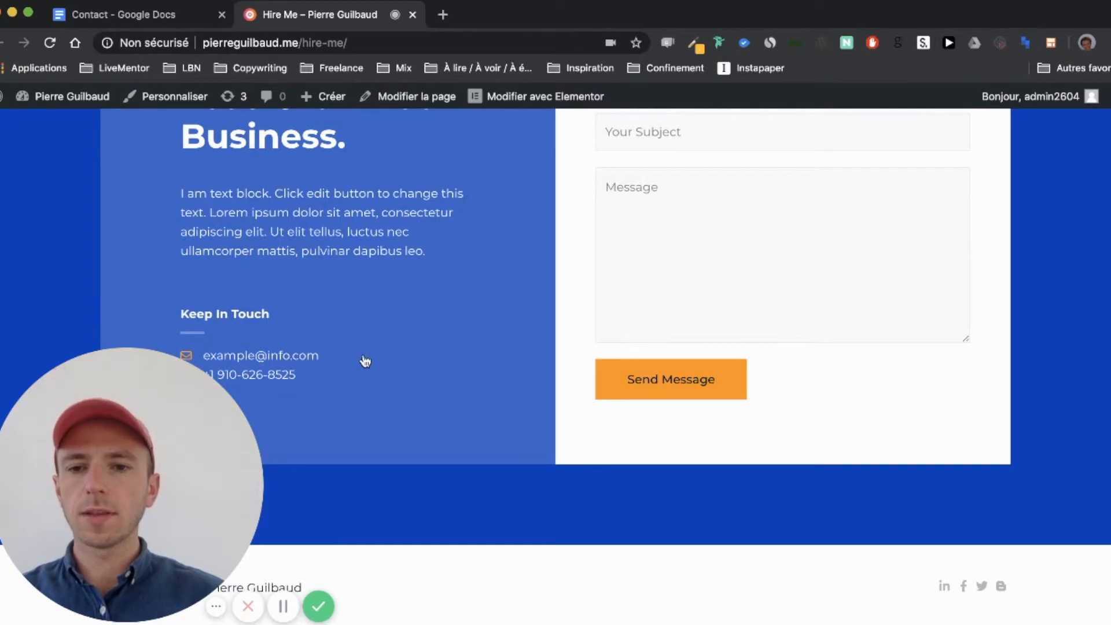
{"action": "scroll", "coordinate": [364, 360], "scroll_direction": "up", "scroll_amount": 7}
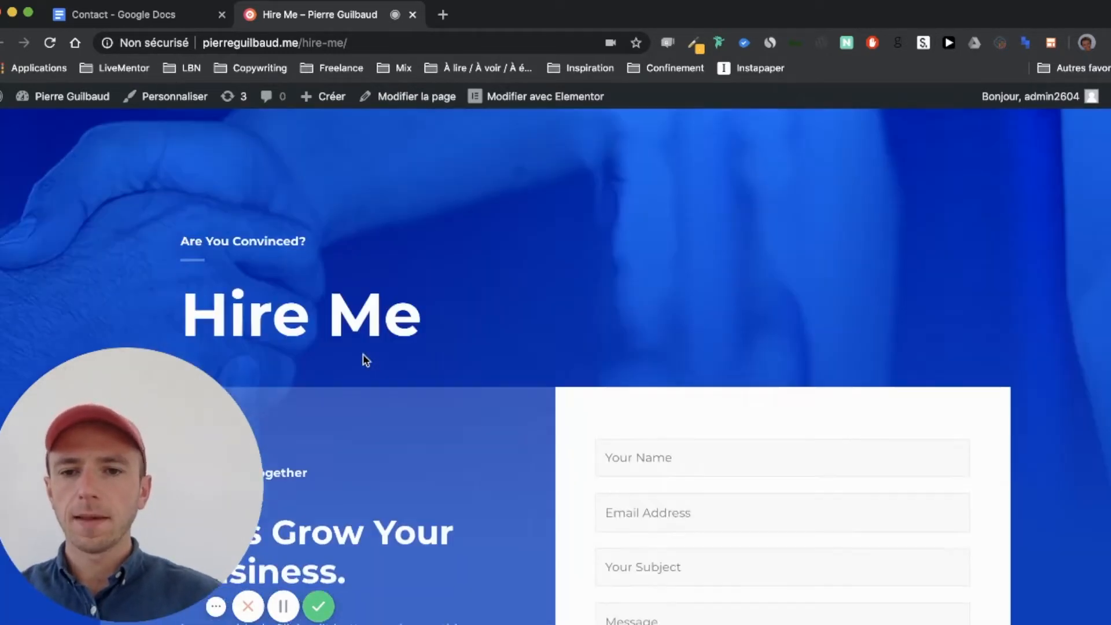
{"action": "scroll", "coordinate": [365, 359], "scroll_direction": "down", "scroll_amount": 4}
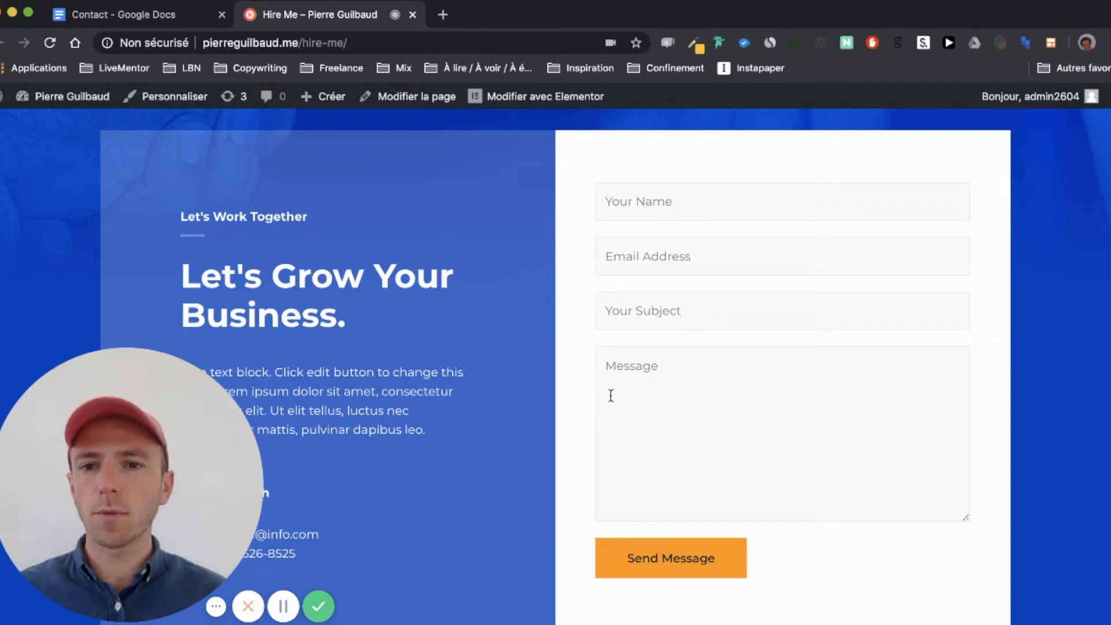
{"action": "scroll", "coordinate": [194, 322], "scroll_direction": "up", "scroll_amount": 6}
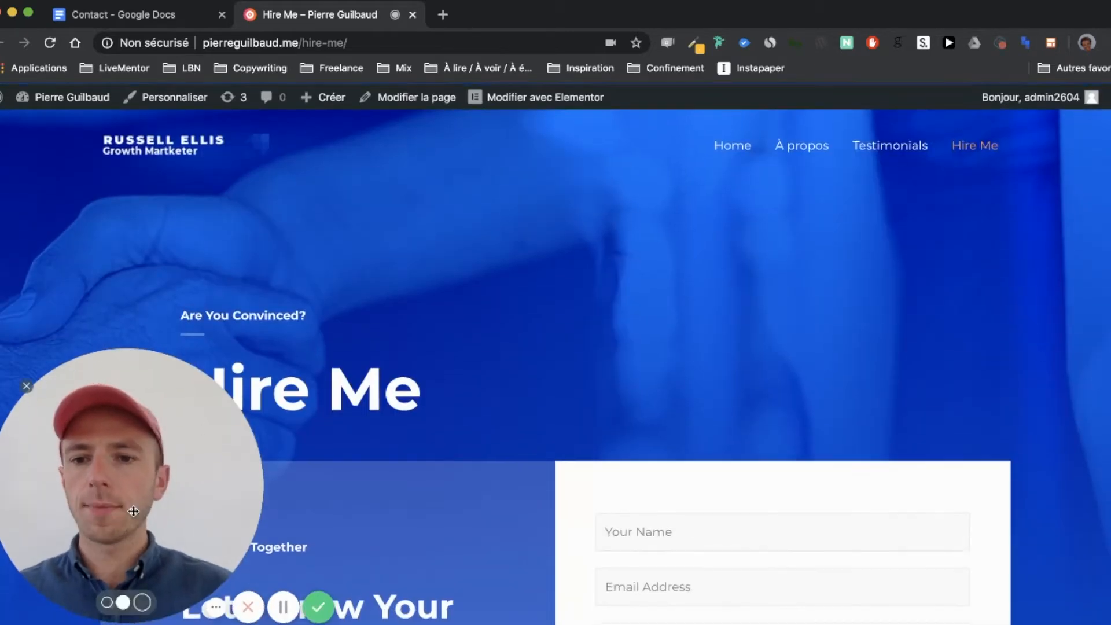
{"action": "left_click_drag", "start_coordinate": [245, 509], "coordinate": [1032, 302]}
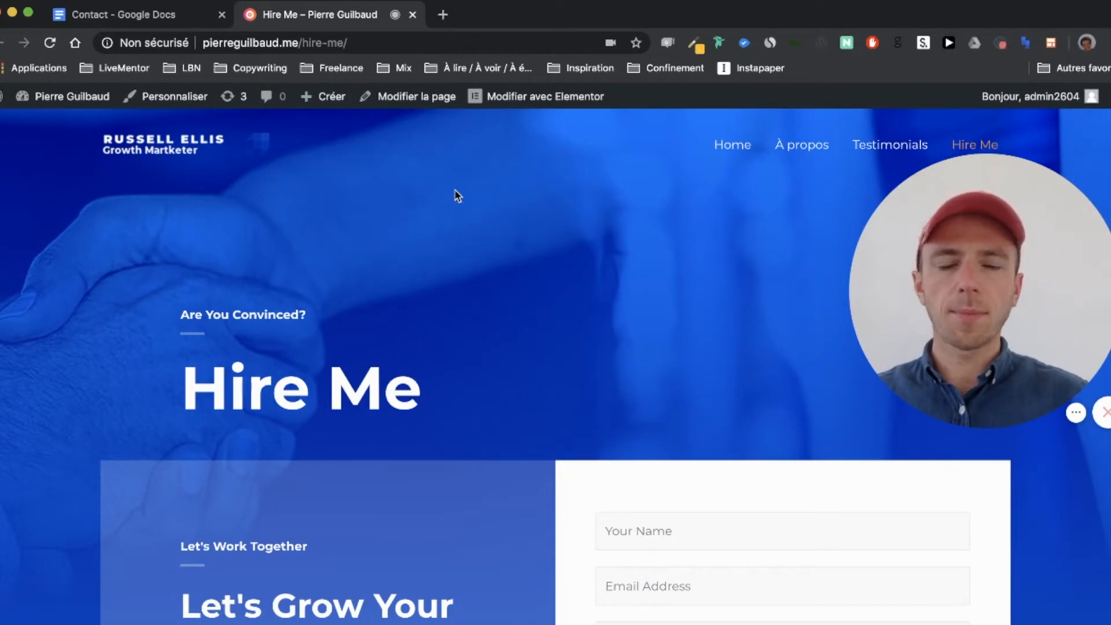
Step: Open the Hire Me page editor in a new tab and retitle the page 'Contact'
{"action": "left_click", "coordinate": [442, 99], "text": "super"}
{"action": "left_click", "coordinate": [482, 17]}
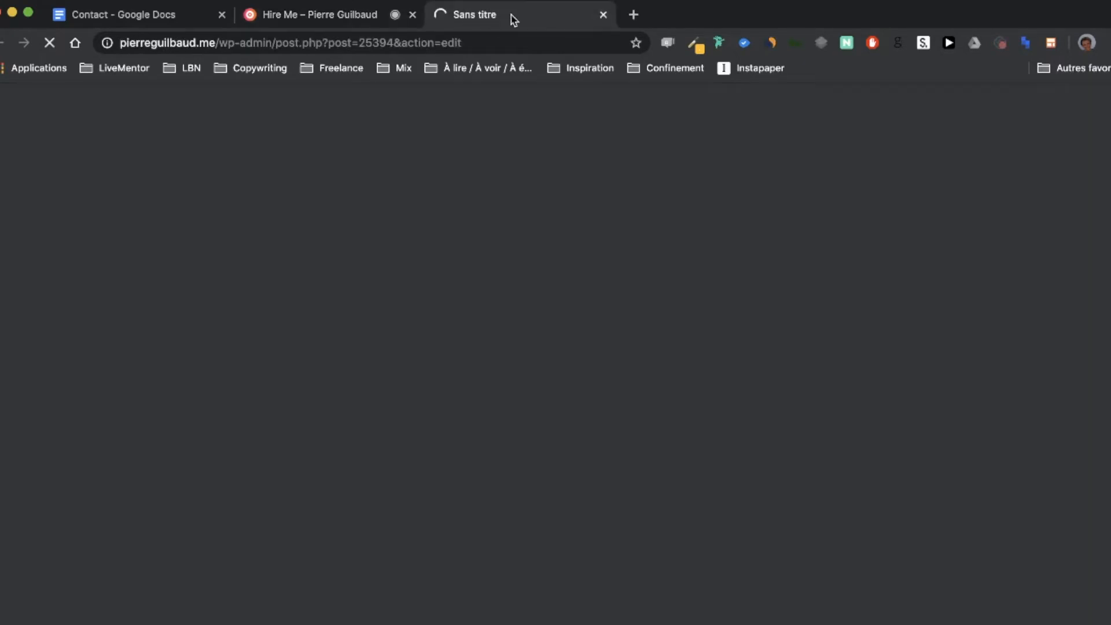
{"action": "left_click_drag", "start_coordinate": [506, 25], "coordinate": [351, 33]}
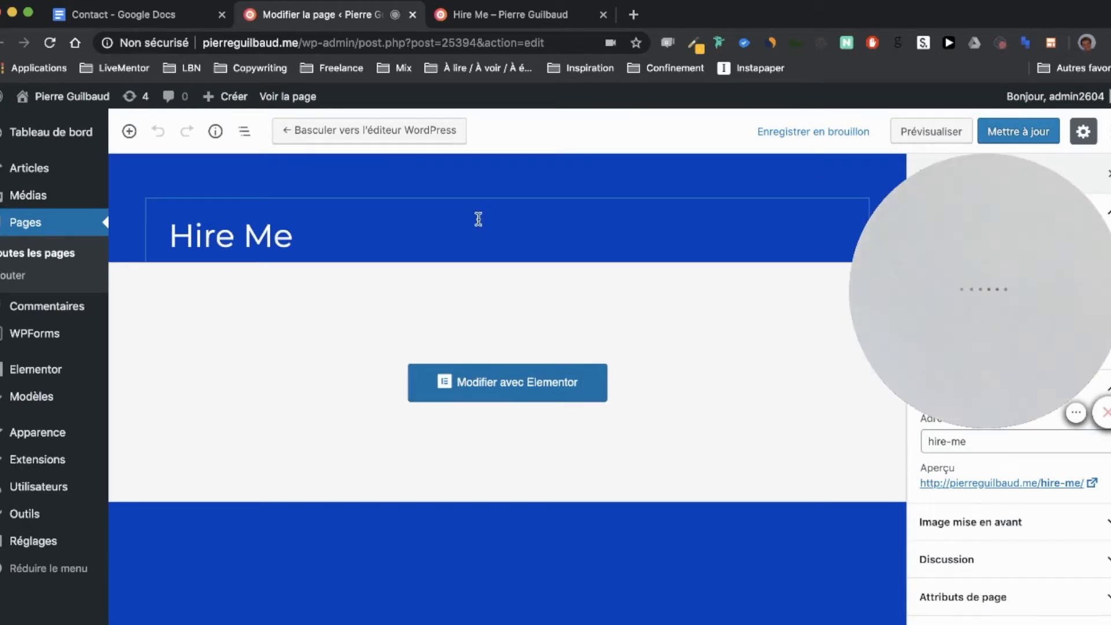
{"action": "triple_click", "coordinate": [260, 230]}
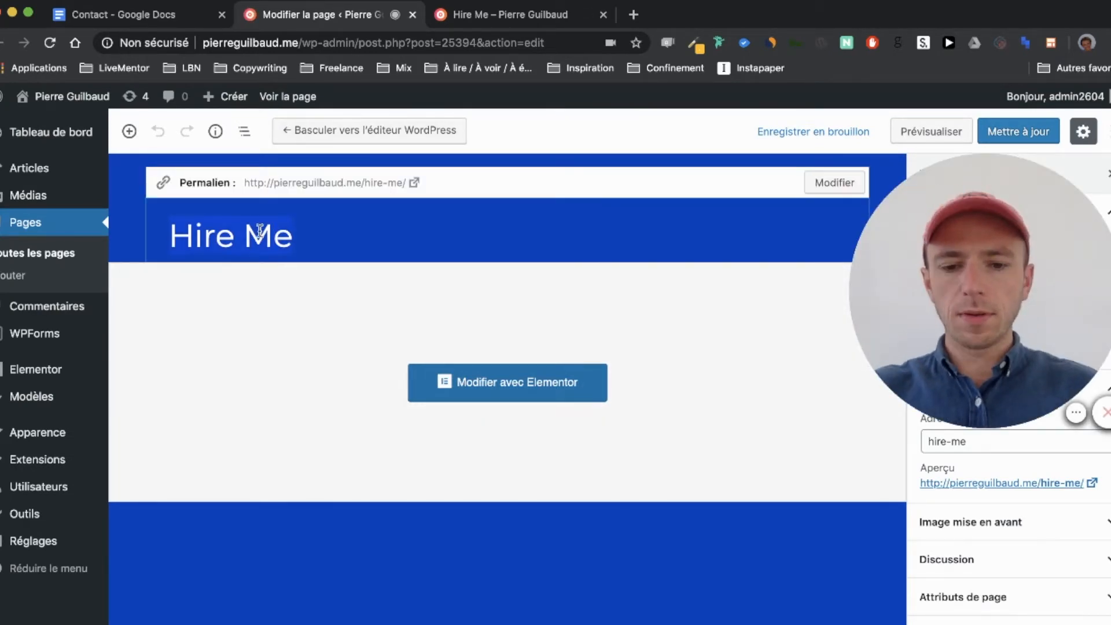
{"action": "type", "text": "Contact"}
{"action": "left_click", "coordinate": [603, 314]}
Step: Change the URL slug from hire-me to 'contact', save the page, and launch it in Elementor
{"action": "scroll", "coordinate": [605, 314], "scroll_direction": "down", "scroll_amount": 1}
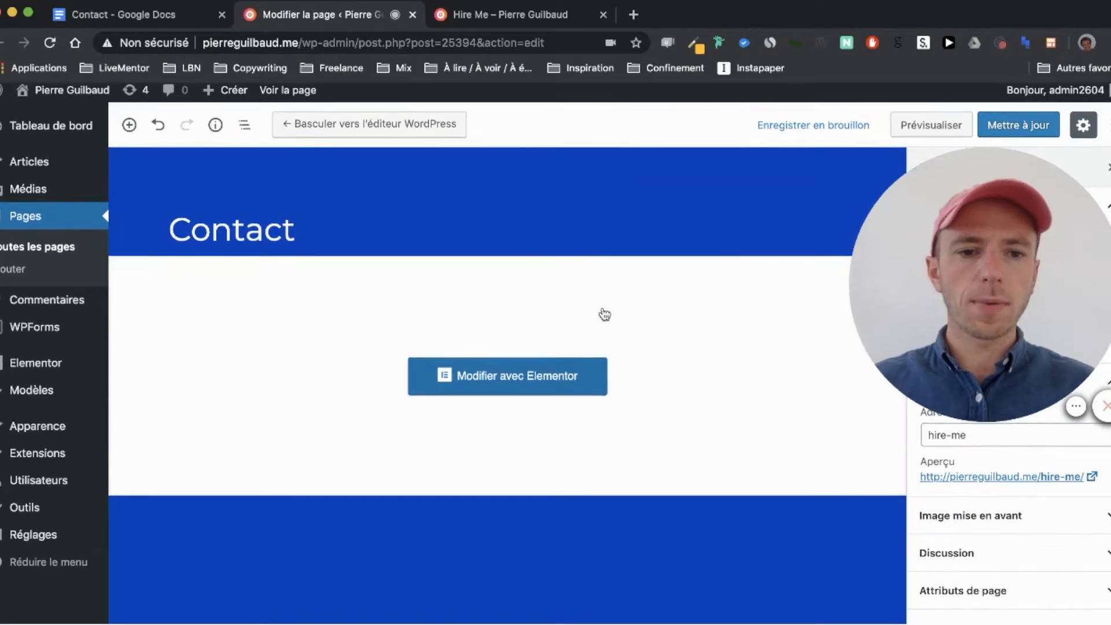
{"action": "left_click", "coordinate": [939, 447]}
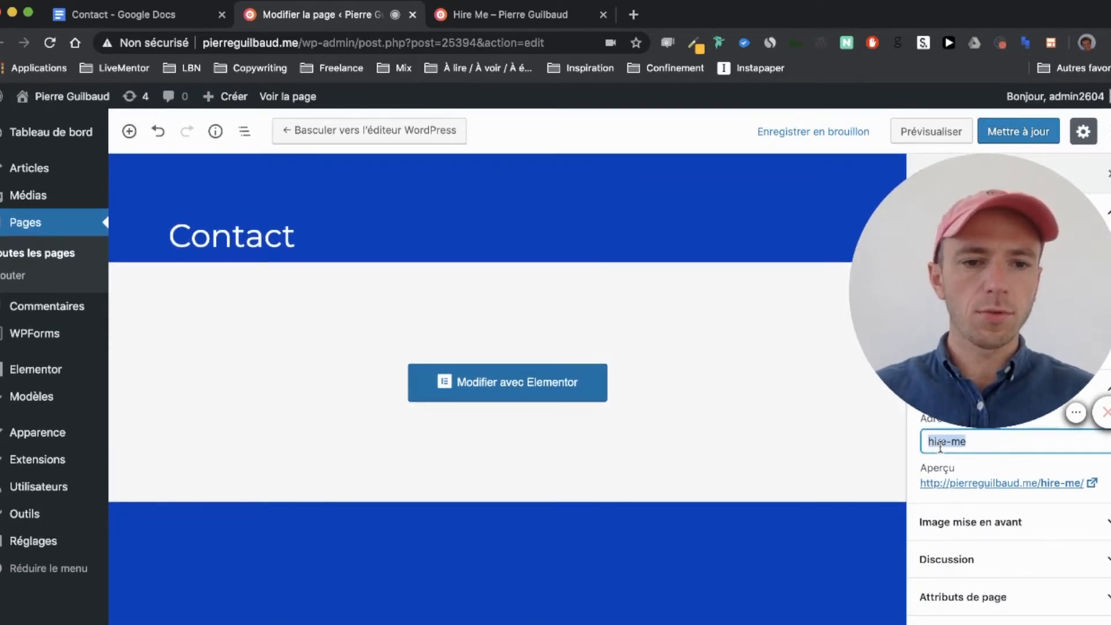
{"action": "key", "text": "BackSpace"}
{"action": "type", "text": "contact"}
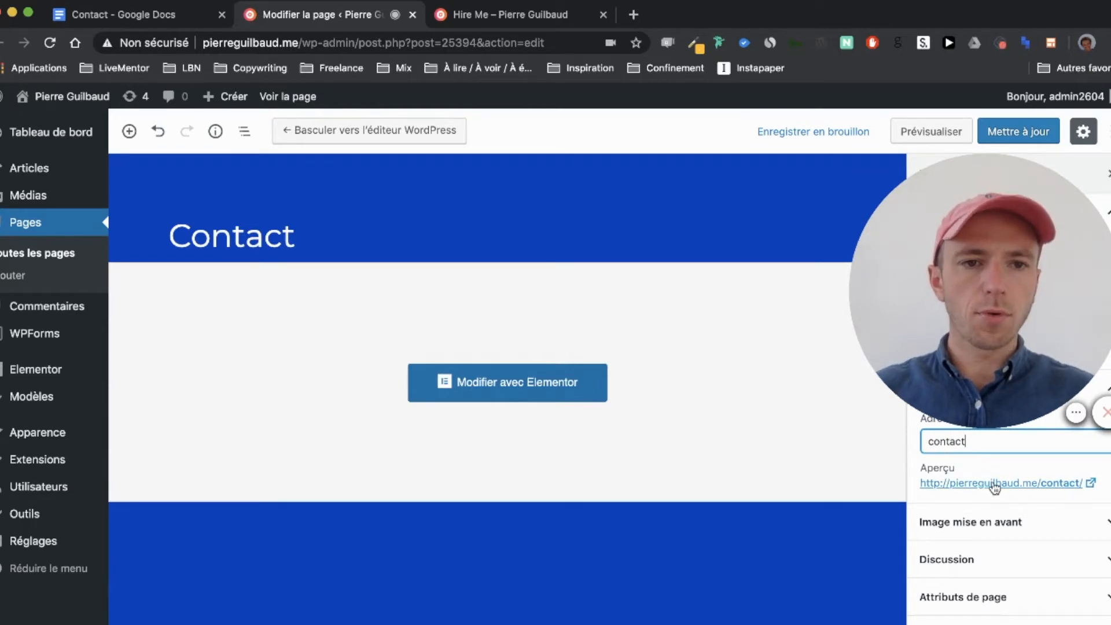
{"action": "left_click", "coordinate": [1016, 134]}
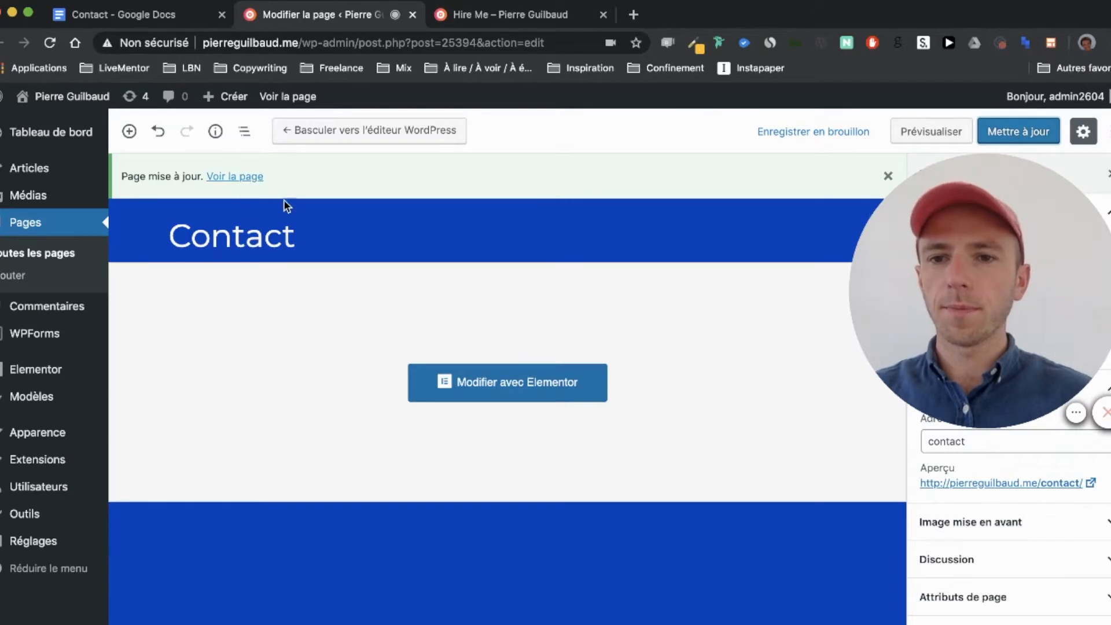
{"action": "left_click", "coordinate": [451, 383]}
{"action": "left_click", "coordinate": [528, 21]}
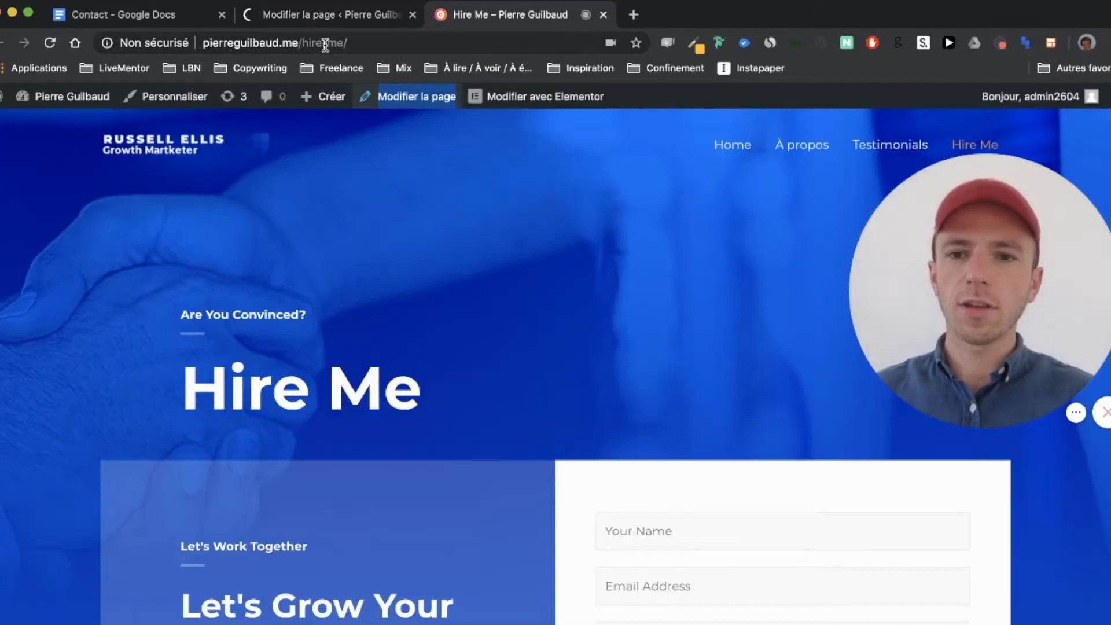
Step: Reload the old hire-me page, then load the renamed page at pierreguilbaud.me/contact instead
{"action": "key", "text": "super+r"}
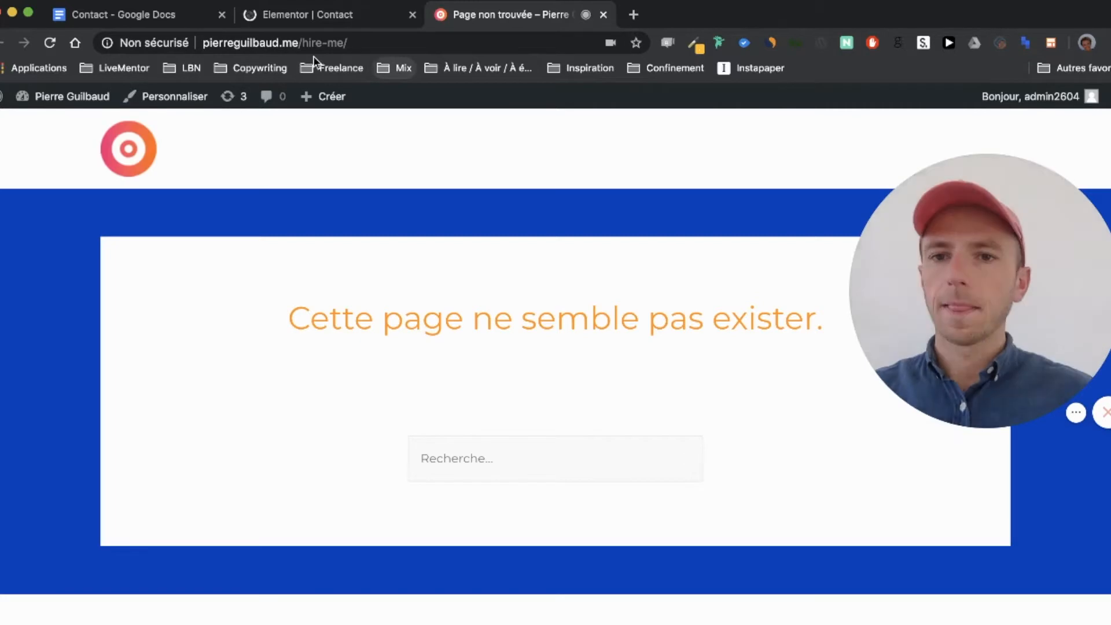
{"action": "left_click_drag", "start_coordinate": [301, 44], "coordinate": [347, 44]}
{"action": "type", "text": "con"}
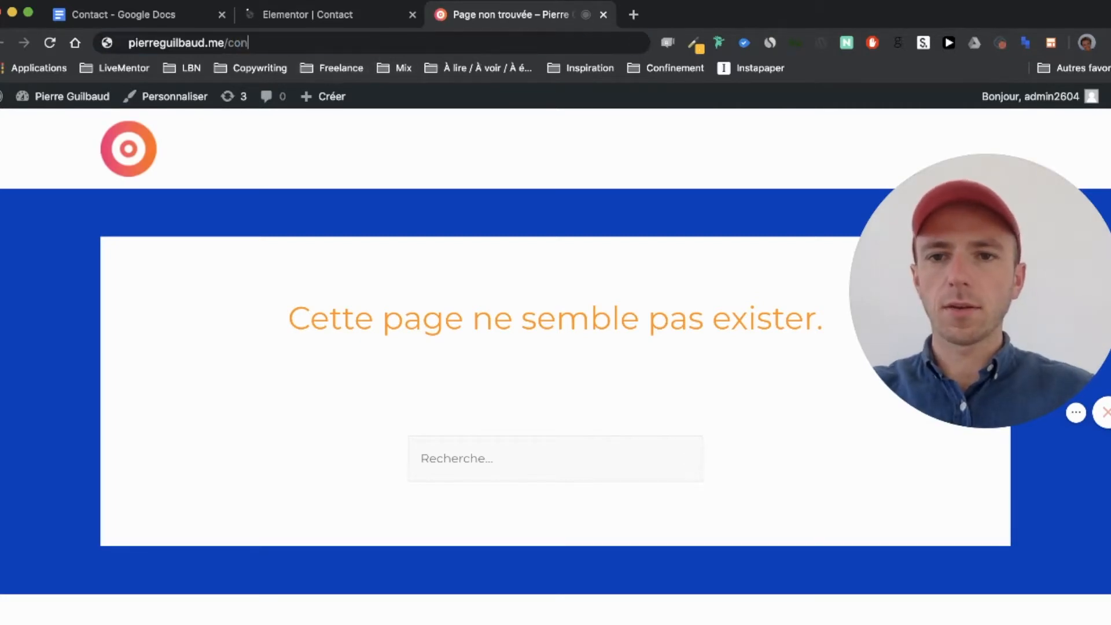
{"action": "type", "text": "tact"}
{"action": "key", "text": "Return"}
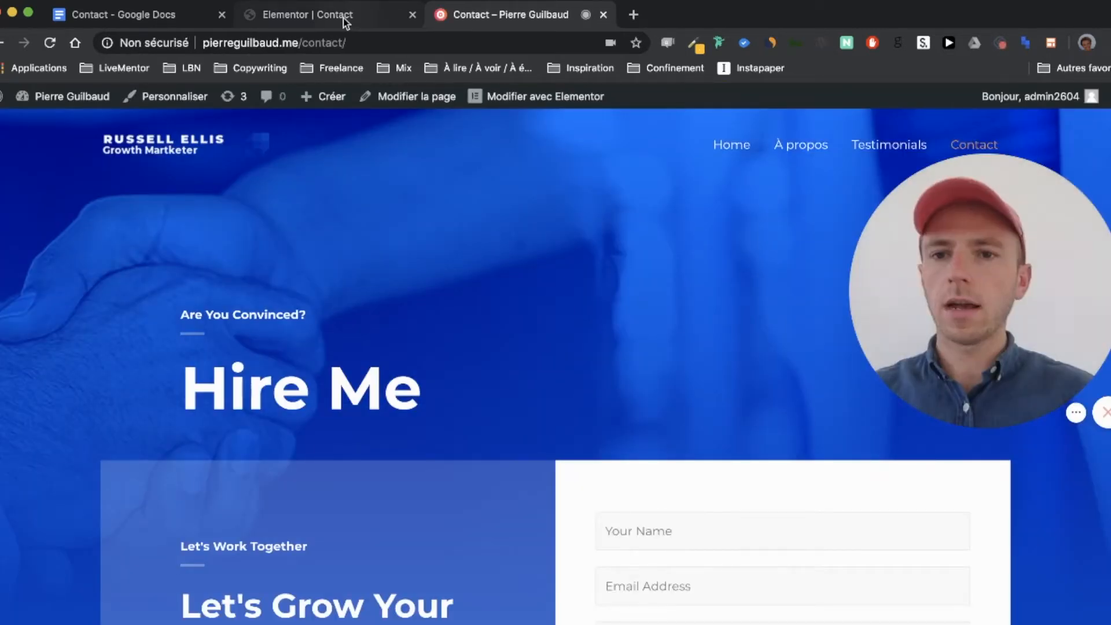
{"action": "left_click", "coordinate": [343, 19]}
Step: Change the banner heading text from 'Hire Me' to 'Contact'
{"action": "scroll", "coordinate": [380, 255], "scroll_direction": "down", "scroll_amount": 3}
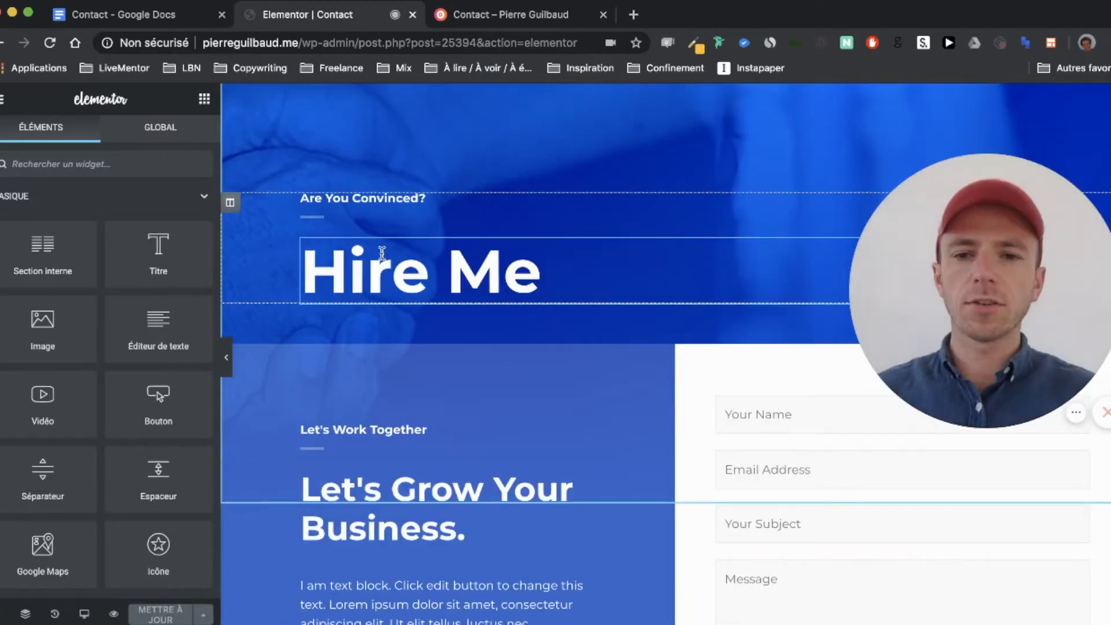
{"action": "scroll", "coordinate": [441, 253], "scroll_direction": "up", "scroll_amount": 3}
{"action": "scroll", "coordinate": [441, 253], "scroll_direction": "down", "scroll_amount": 4}
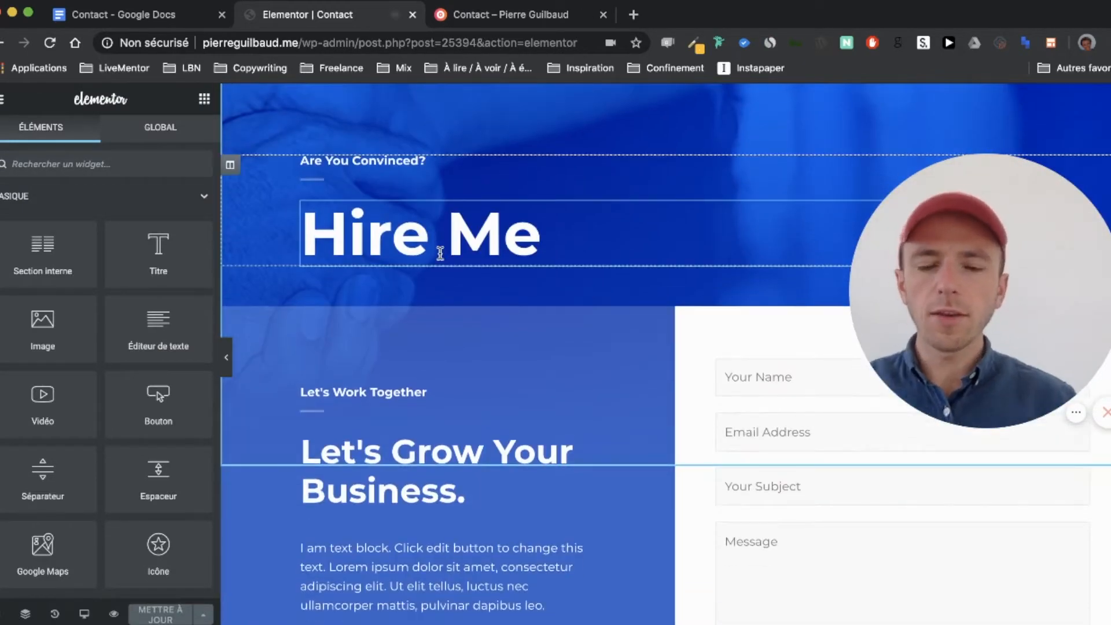
{"action": "scroll", "coordinate": [441, 253], "scroll_direction": "down", "scroll_amount": 15}
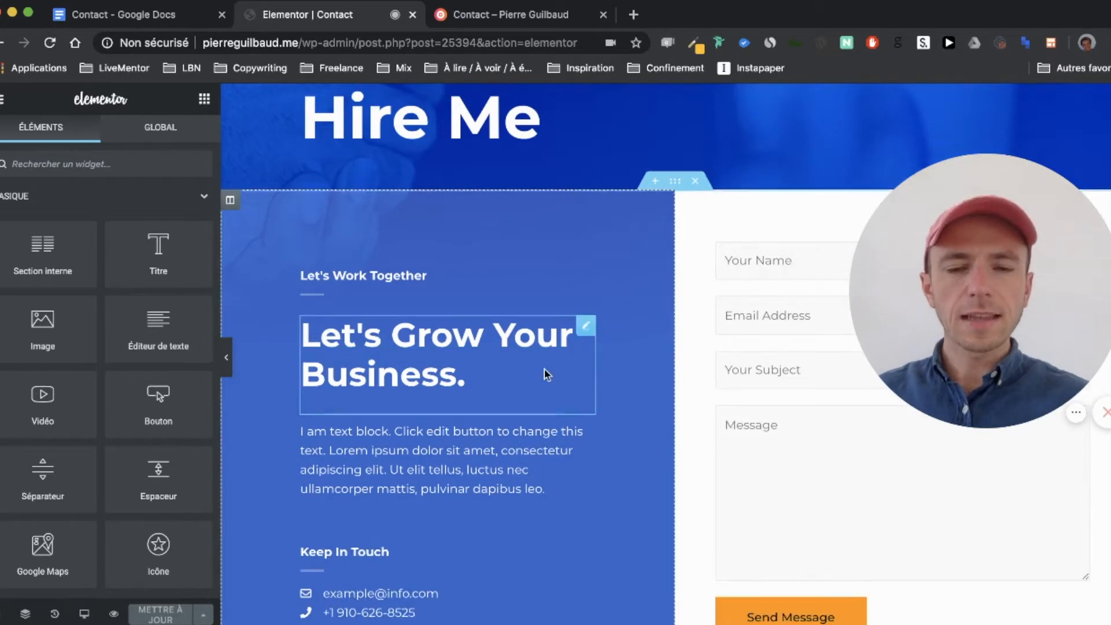
{"action": "scroll", "coordinate": [570, 407], "scroll_direction": "up", "scroll_amount": 7}
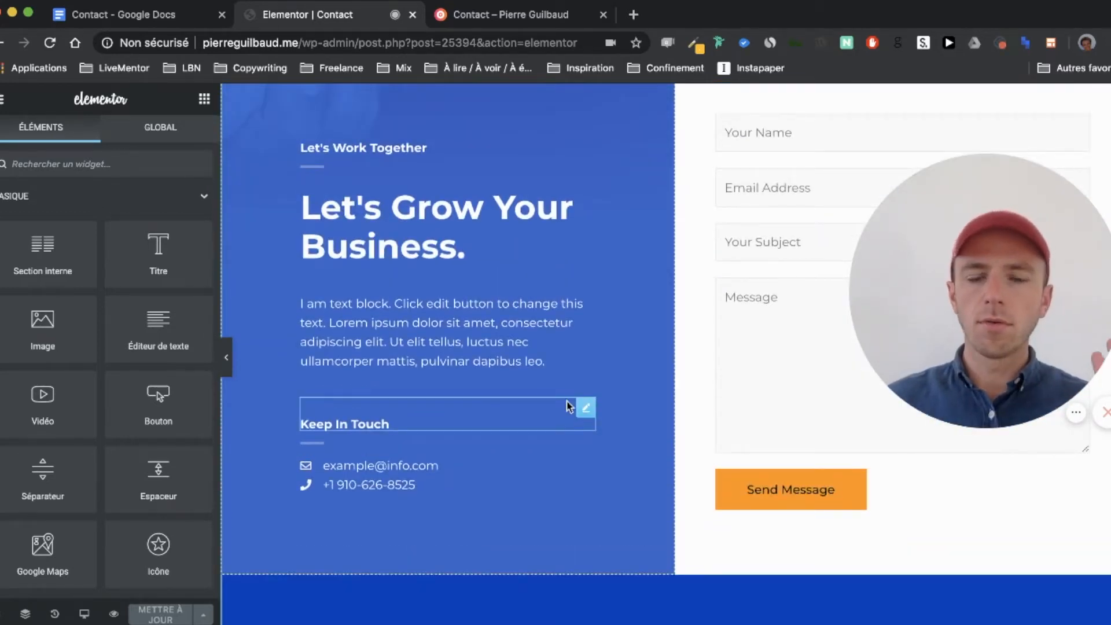
{"action": "scroll", "coordinate": [570, 407], "scroll_direction": "up", "scroll_amount": 12}
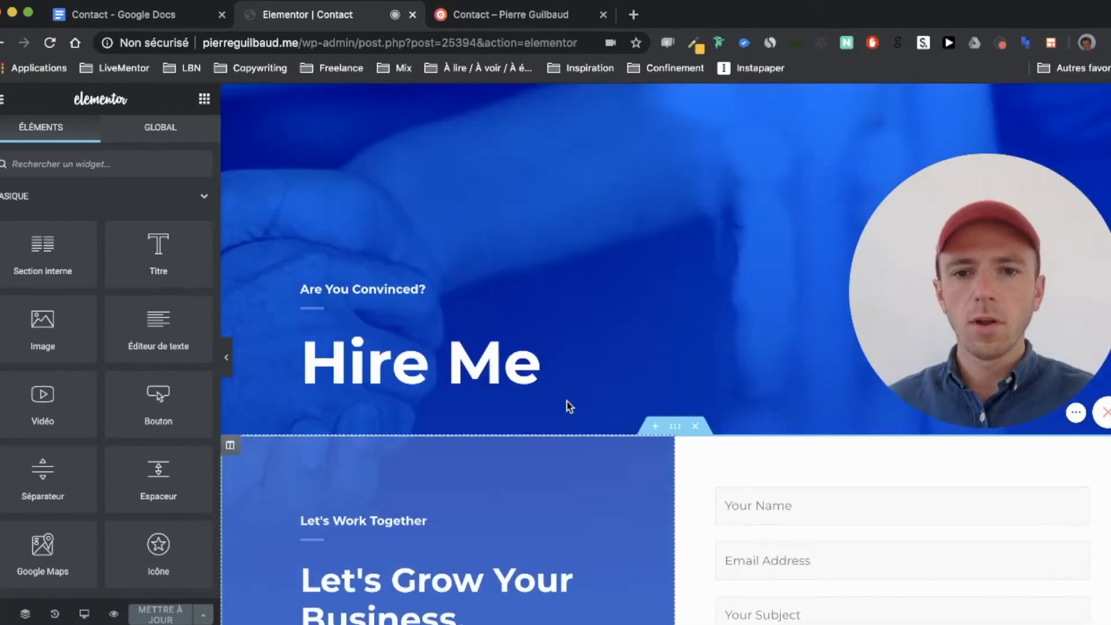
{"action": "left_click", "coordinate": [505, 366]}
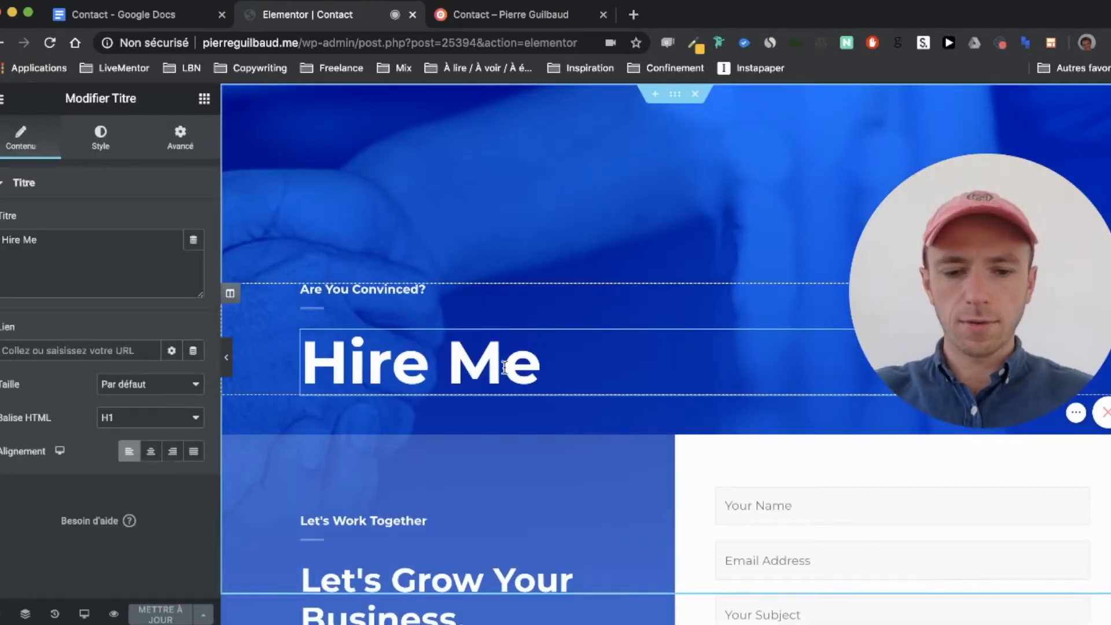
{"action": "key", "text": "super+a"}
{"action": "type", "text": "Contact"}
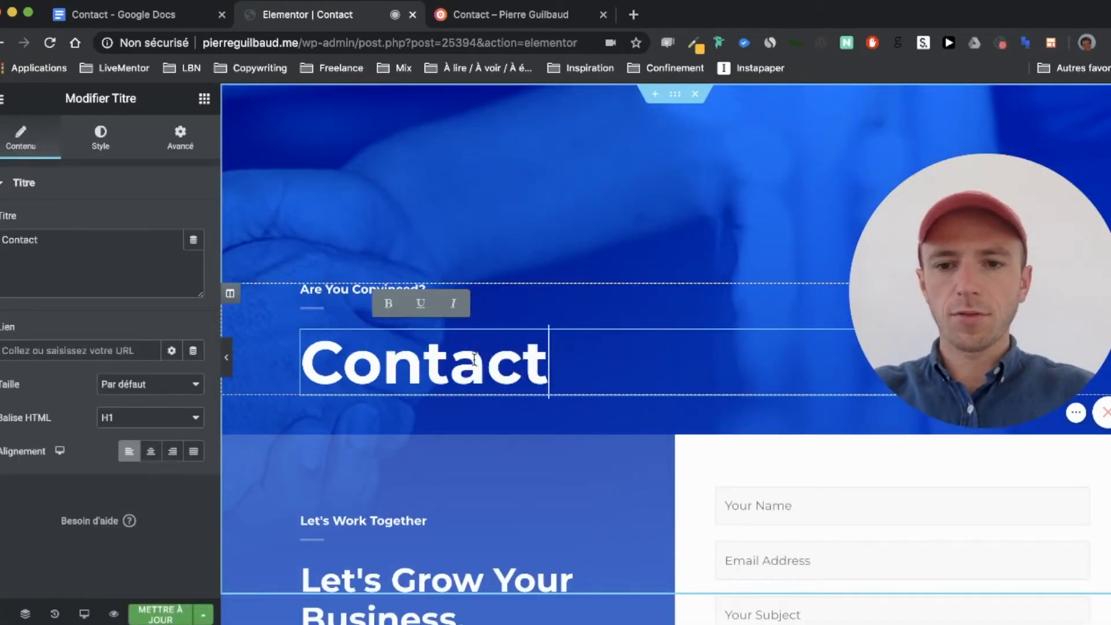
Step: Delete the 'Are You Convinced?' subheading and the small separator above the Contact heading
{"action": "right_click", "coordinate": [582, 286]}
{"action": "left_click", "coordinate": [642, 527]}
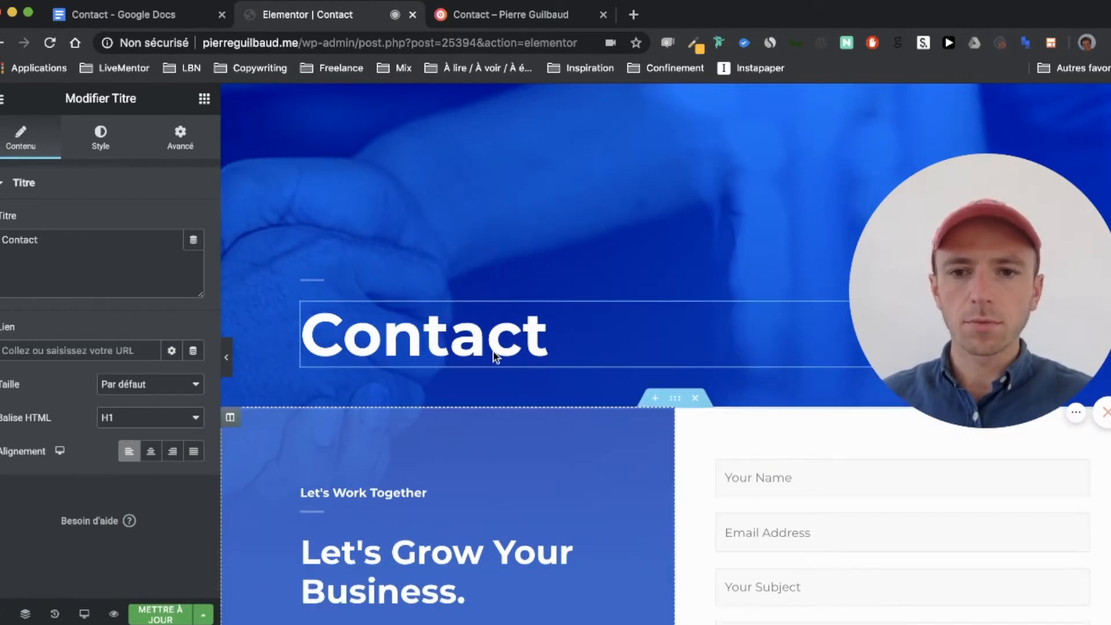
{"action": "right_click", "coordinate": [434, 283]}
{"action": "left_click", "coordinate": [476, 511]}
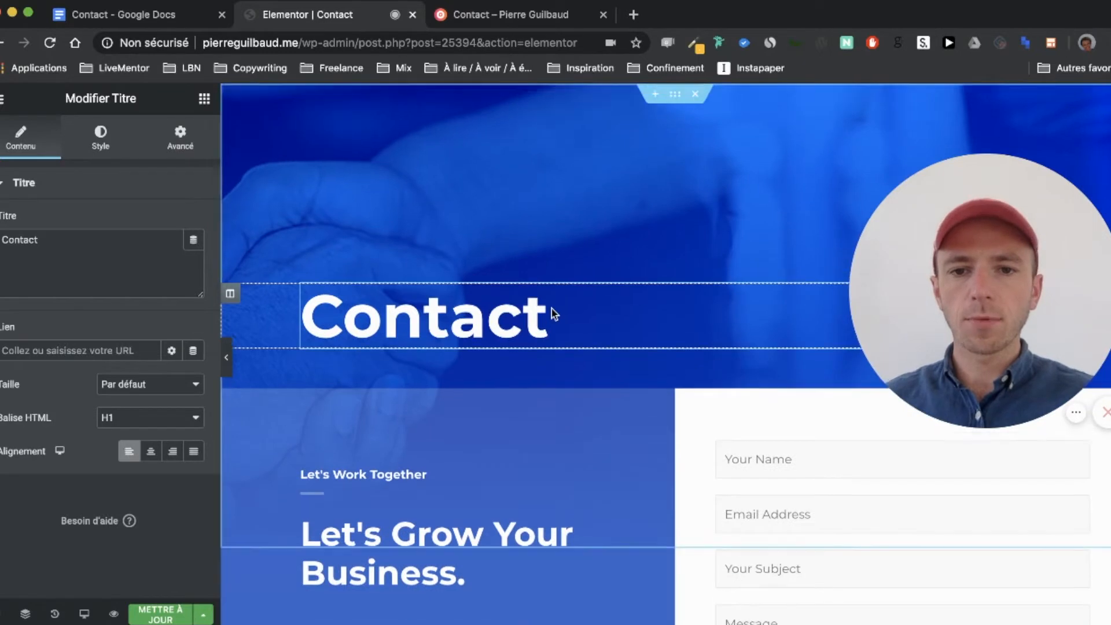
{"action": "left_click", "coordinate": [675, 94]}
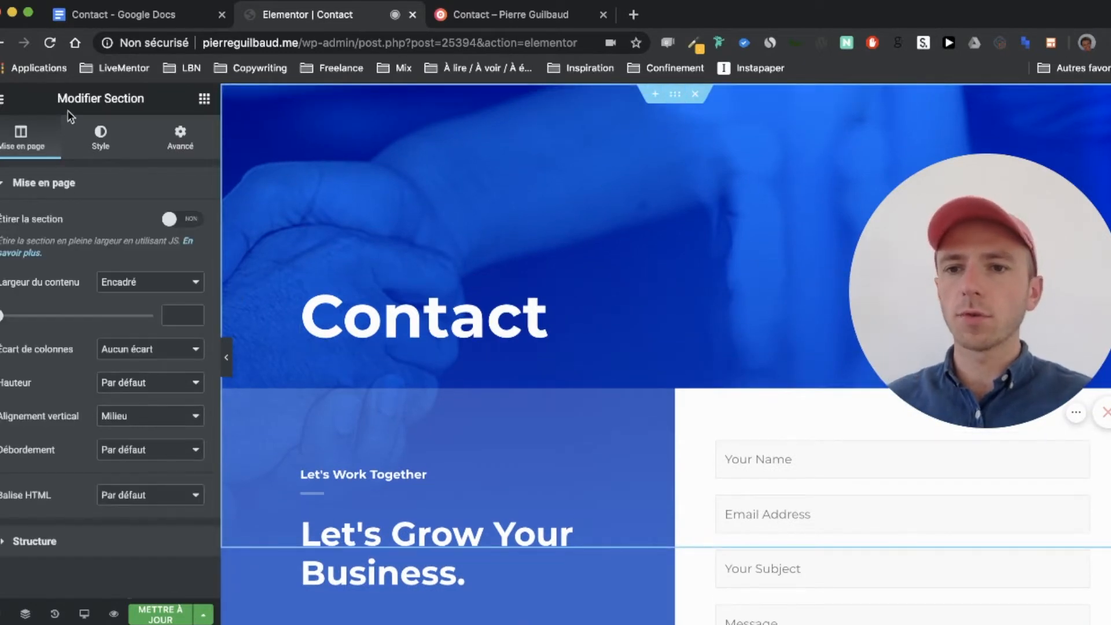
Step: Remove the banner section's background image in its Style settings
{"action": "left_click", "coordinate": [105, 136]}
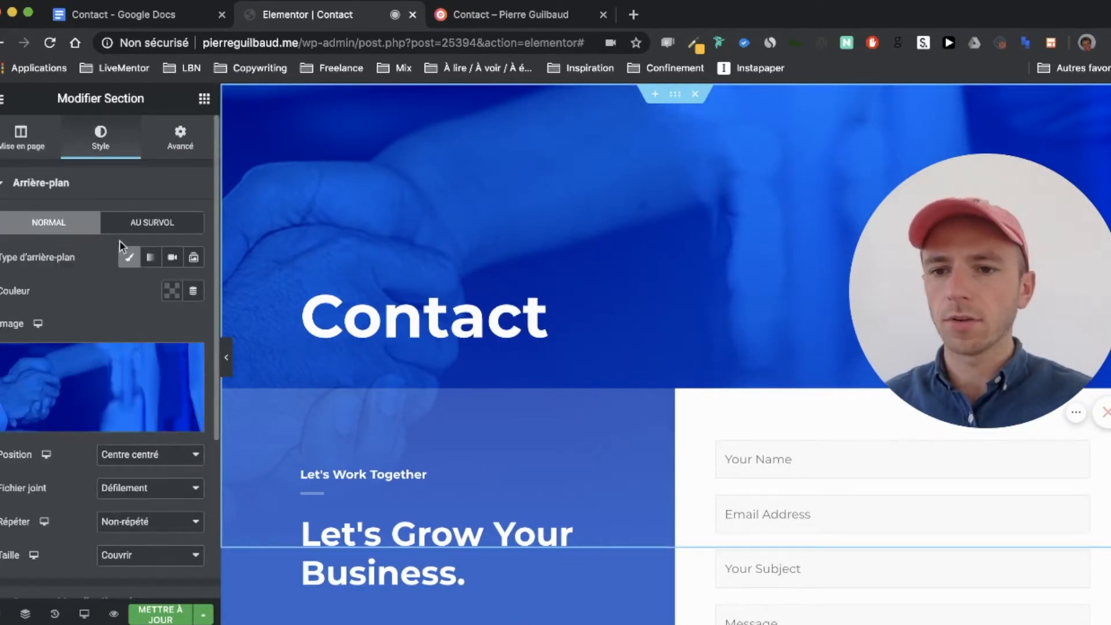
{"action": "left_click", "coordinate": [191, 362]}
{"action": "scroll", "coordinate": [538, 283], "scroll_direction": "down", "scroll_amount": 5}
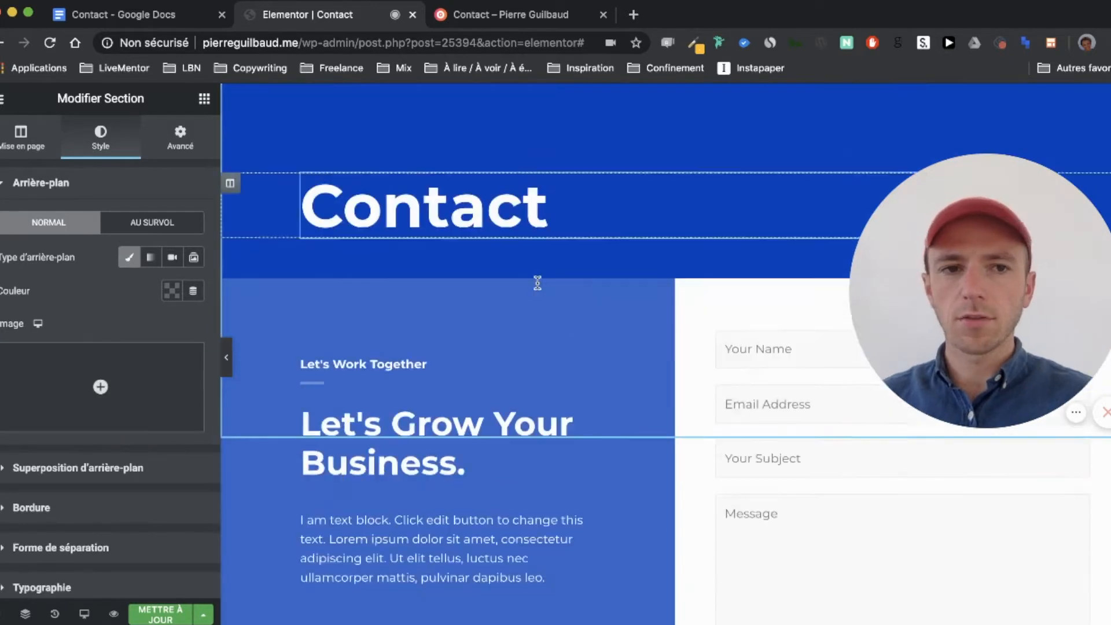
Step: Delete the Let's Work Together heading, short divider, Let's Grow Your Business heading and placeholder text
{"action": "right_click", "coordinate": [446, 238]}
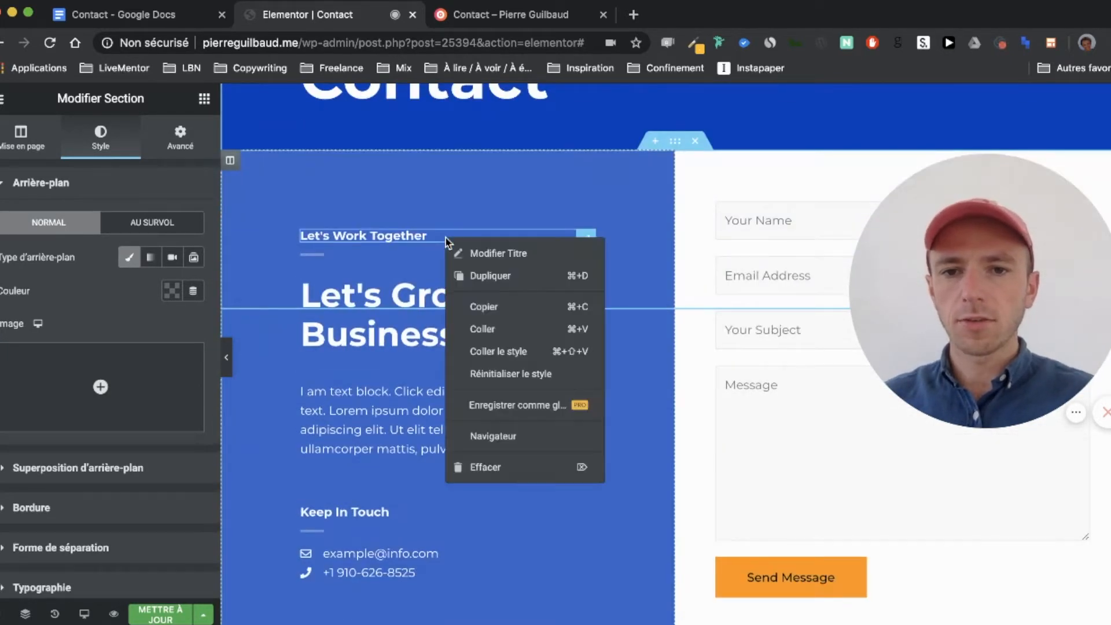
{"action": "left_click", "coordinate": [494, 466]}
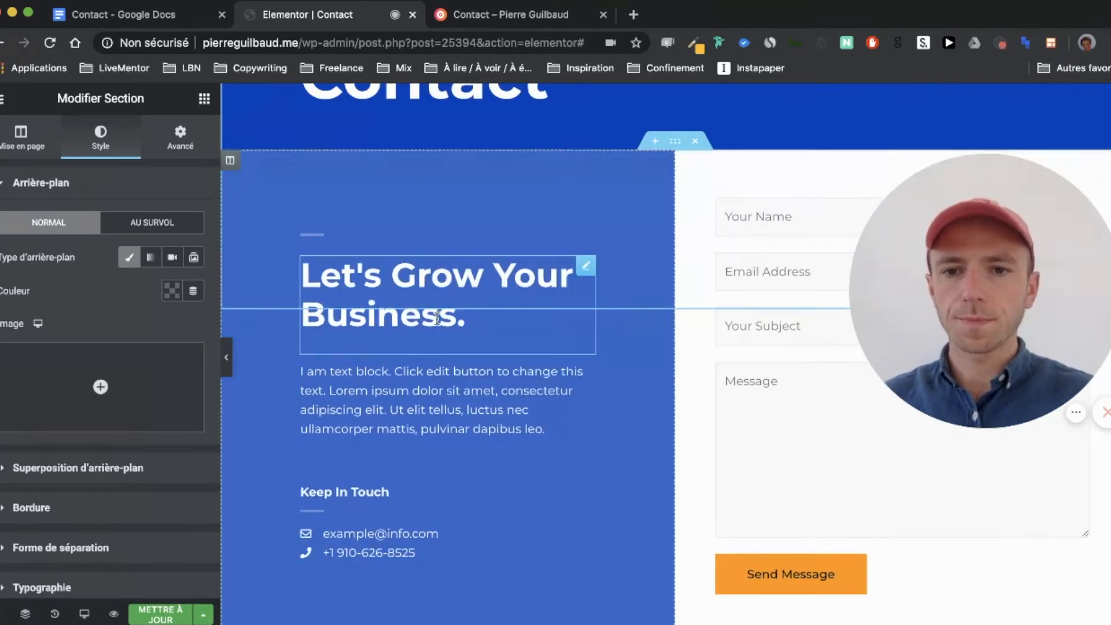
{"action": "right_click", "coordinate": [377, 240]}
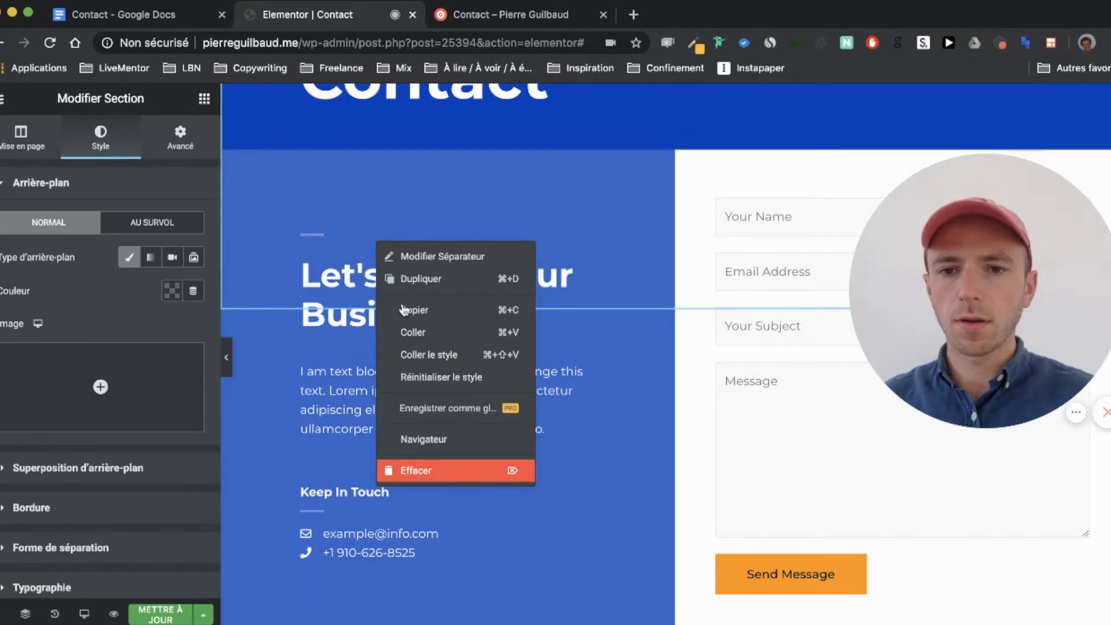
{"action": "left_click", "coordinate": [417, 470]}
{"action": "right_click", "coordinate": [412, 268]}
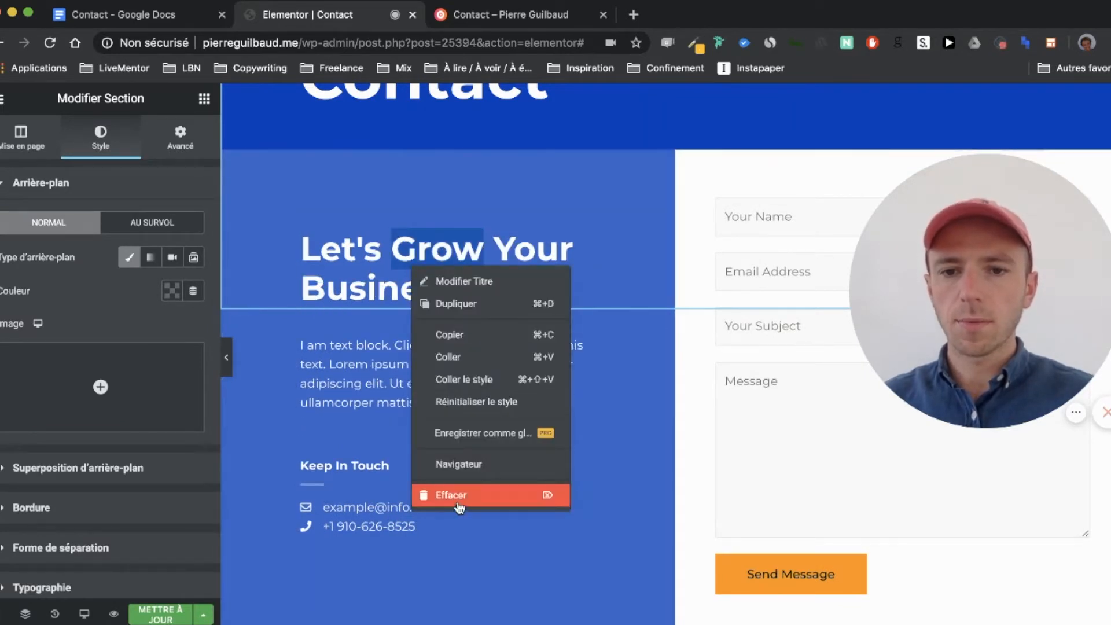
{"action": "left_click", "coordinate": [449, 495]}
{"action": "right_click", "coordinate": [403, 263]}
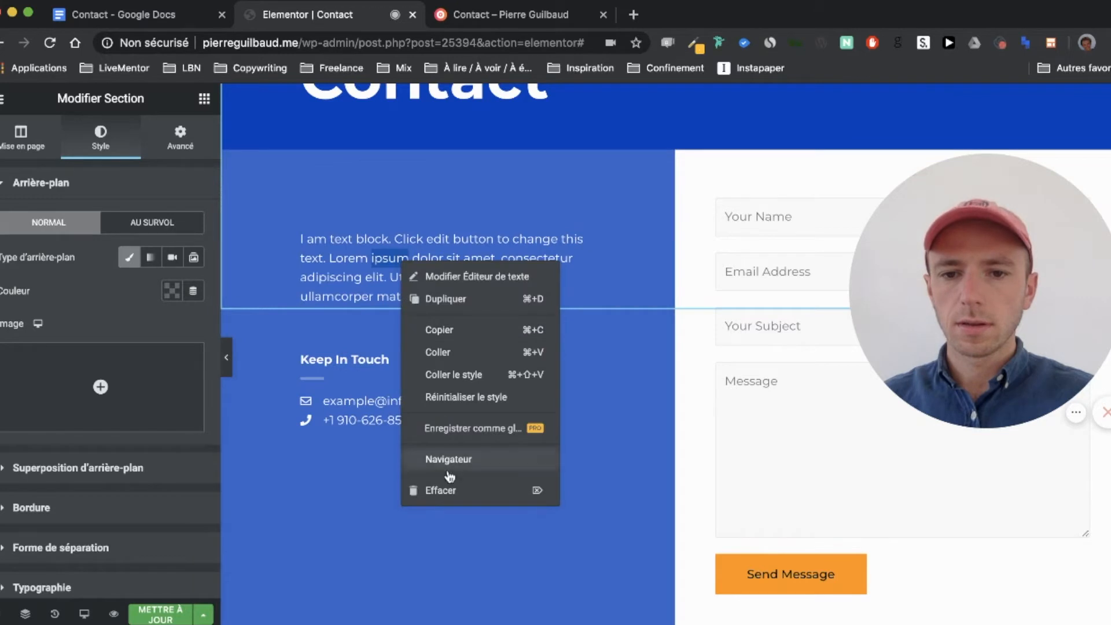
{"action": "left_click", "coordinate": [445, 491]}
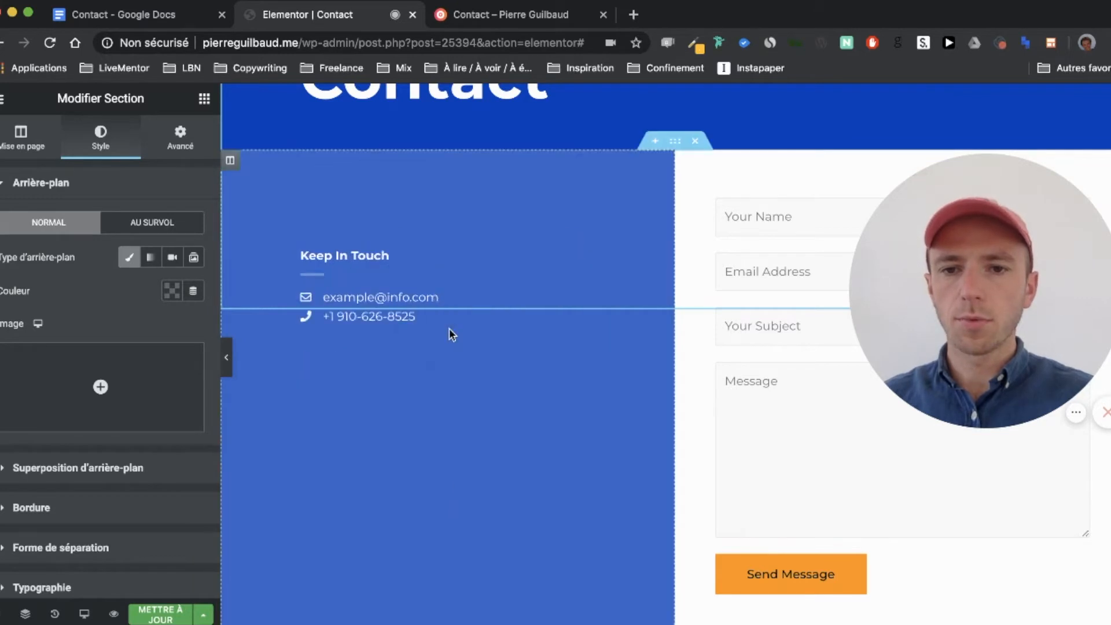
Step: Retype the Keep In Touch heading as 'On discute ?'
{"action": "triple_click", "coordinate": [379, 254]}
{"action": "type", "text": "On s"}
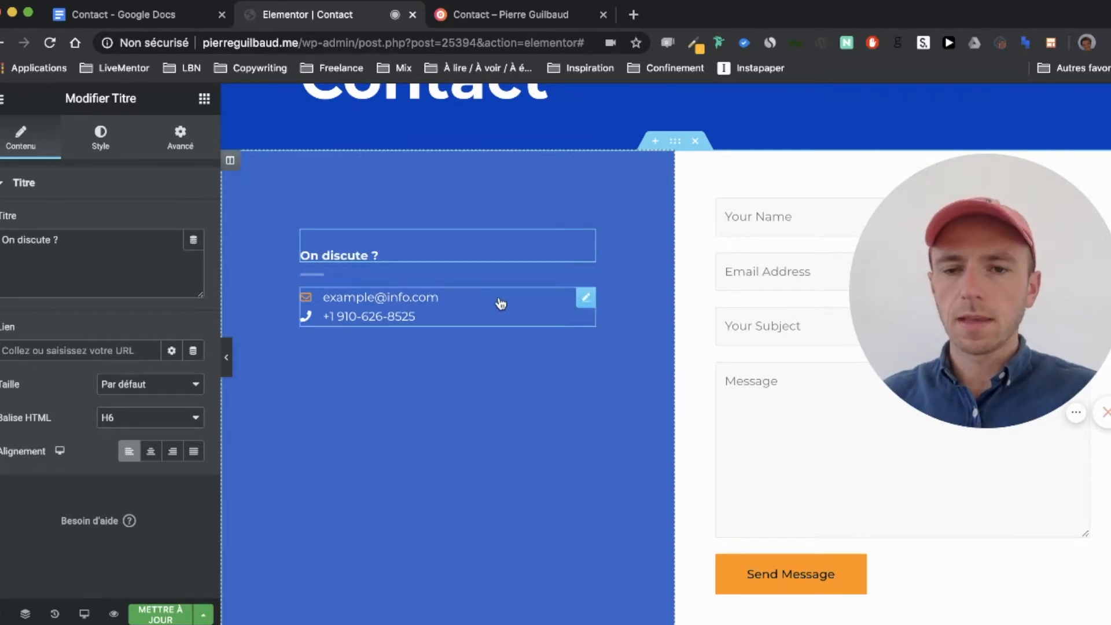
{"action": "scroll", "coordinate": [483, 299], "scroll_direction": "up", "scroll_amount": 3}
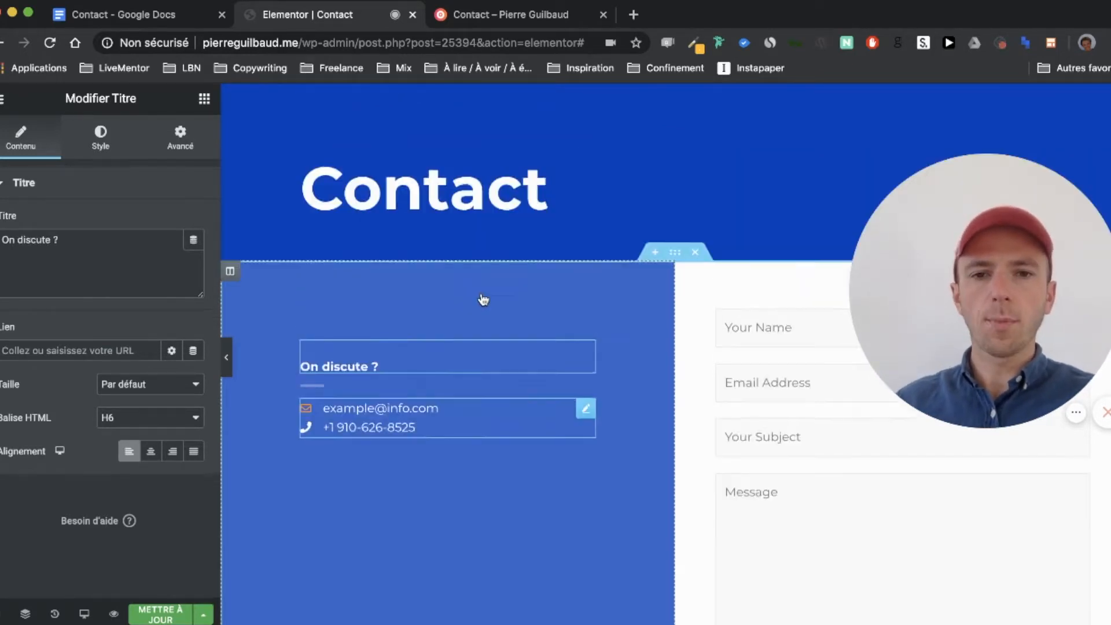
{"action": "scroll", "coordinate": [484, 298], "scroll_direction": "down", "scroll_amount": 10}
Step: Save the page, select the email and phone icon list, and check the real details in the notes
{"action": "scroll", "coordinate": [484, 298], "scroll_direction": "up", "scroll_amount": 9}
{"action": "scroll", "coordinate": [481, 294], "scroll_direction": "up", "scroll_amount": 3}
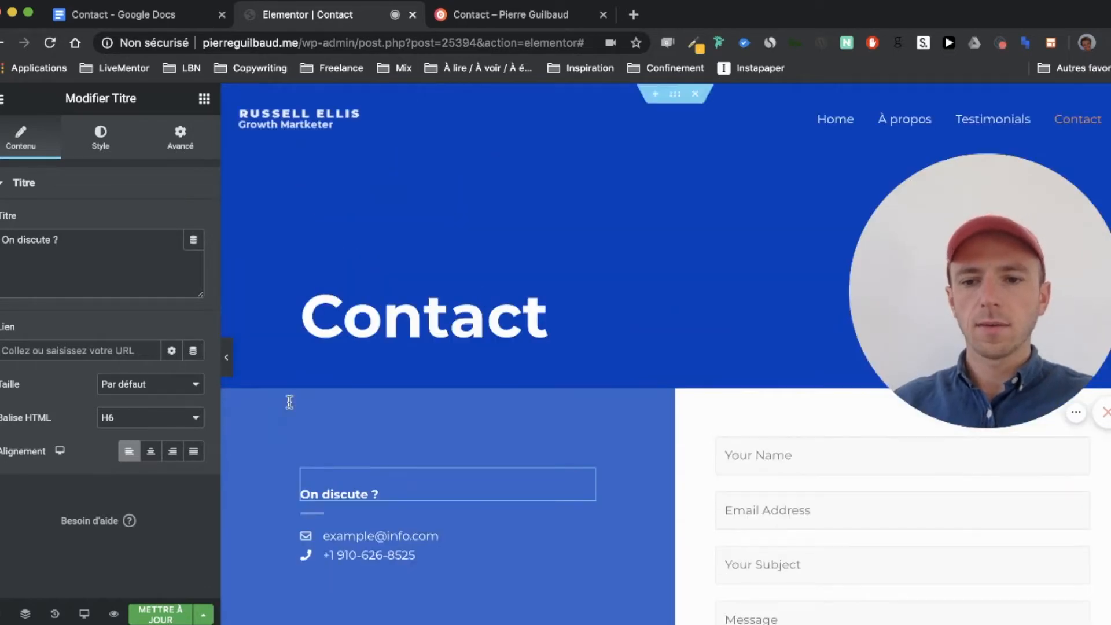
{"action": "left_click", "coordinate": [162, 613]}
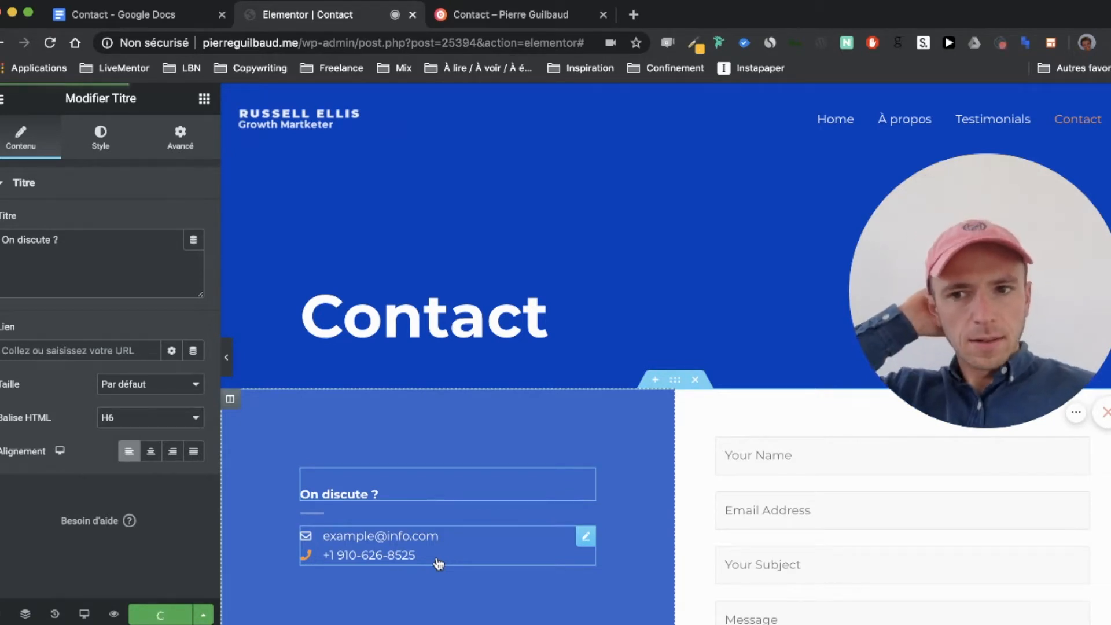
{"action": "scroll", "coordinate": [438, 564], "scroll_direction": "down", "scroll_amount": 3}
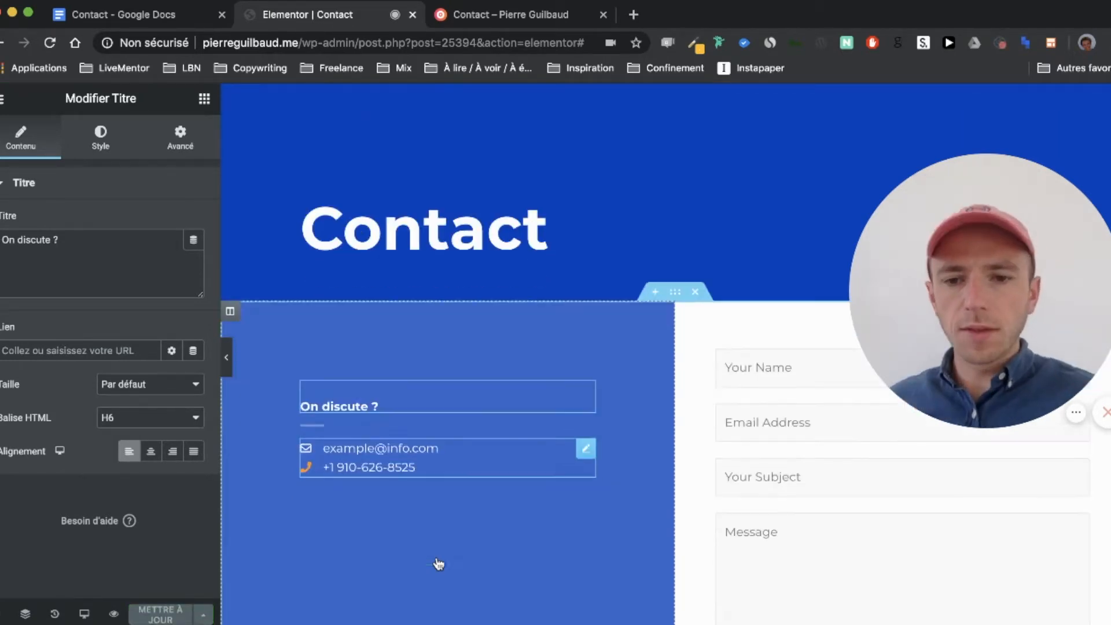
{"action": "left_click", "coordinate": [456, 464]}
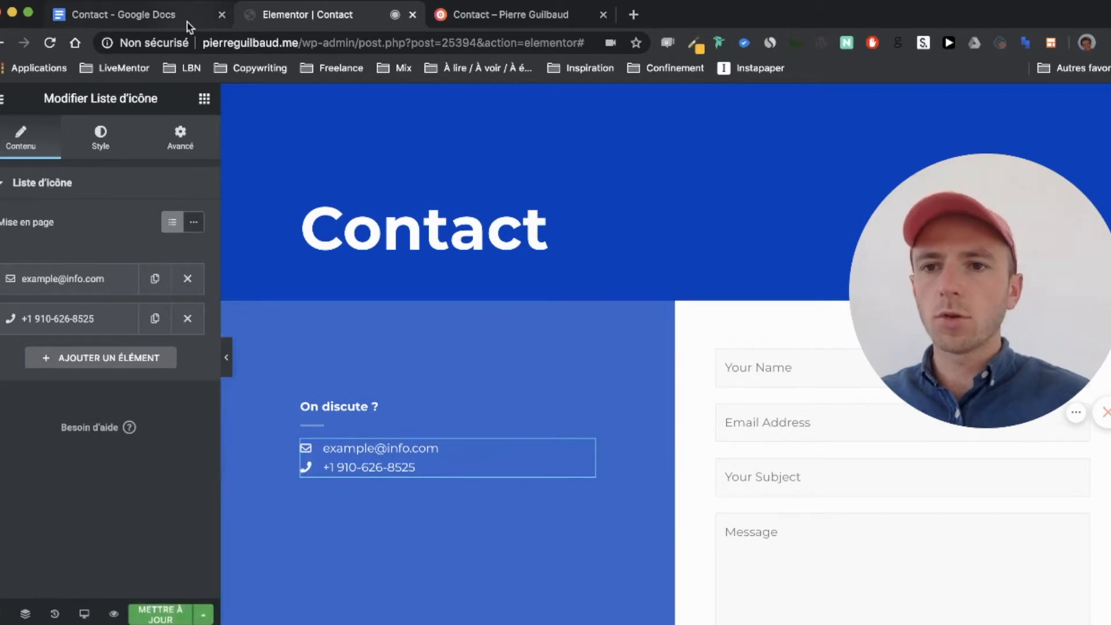
{"action": "key", "text": "ctrl+shift+Tab"}
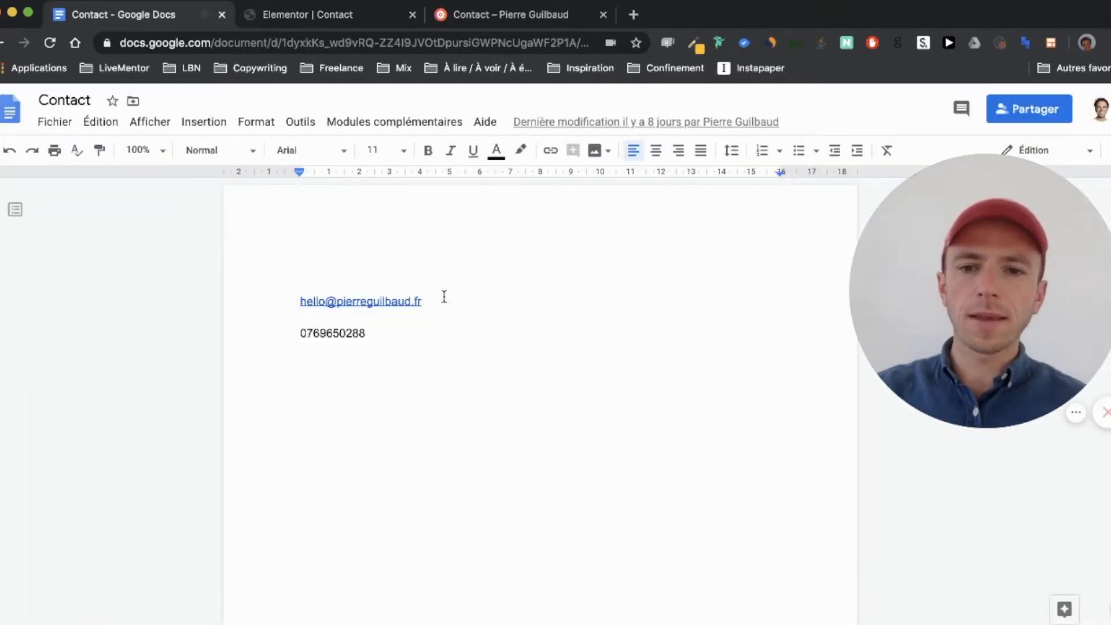
{"action": "left_click", "coordinate": [331, 17]}
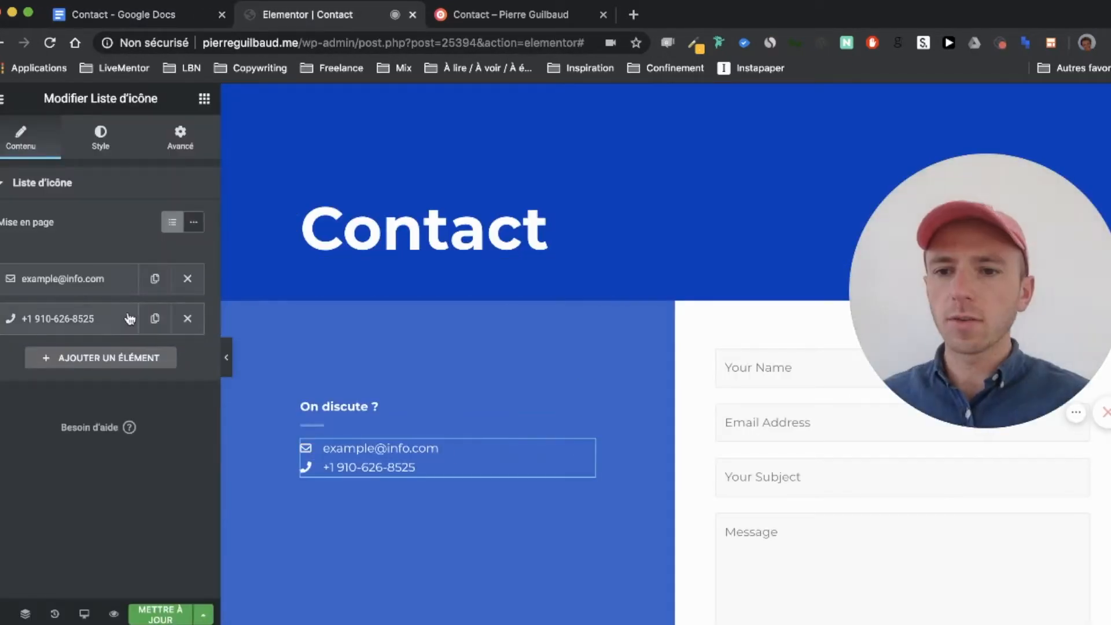
Step: Replace the example email item's text with the site owner's real email address
{"action": "left_click", "coordinate": [78, 280]}
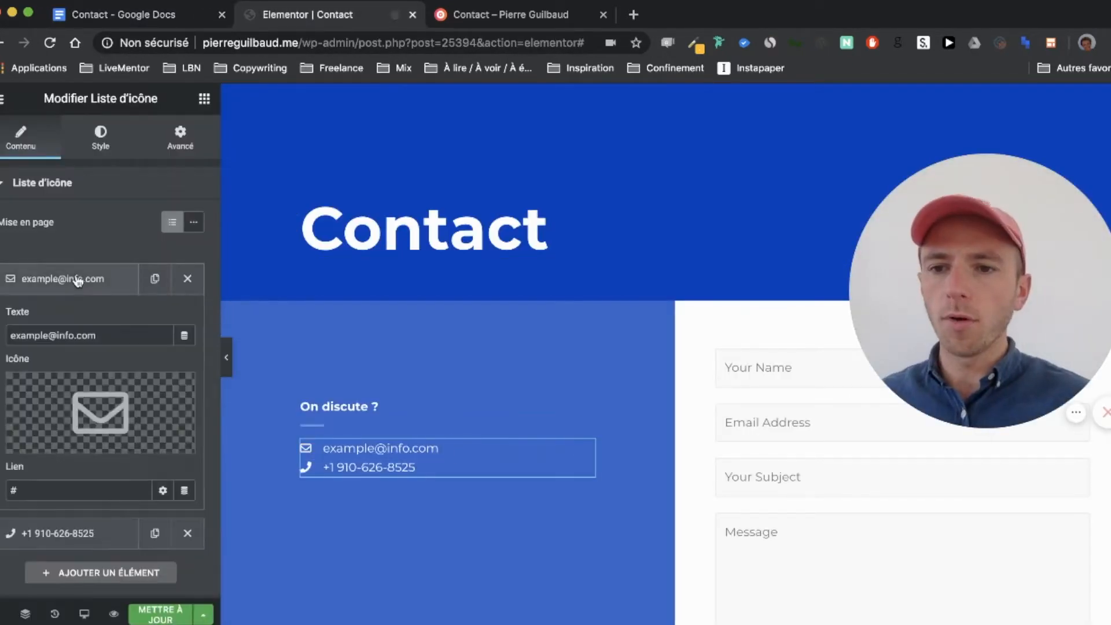
{"action": "double_click", "coordinate": [51, 336]}
{"action": "type", "text": "cont"}
{"action": "key", "text": "BackSpace"}
{"action": "key", "text": "BackSpace"}
{"action": "key", "text": "BackSpace"}
{"action": "key", "text": "BackSpace"}
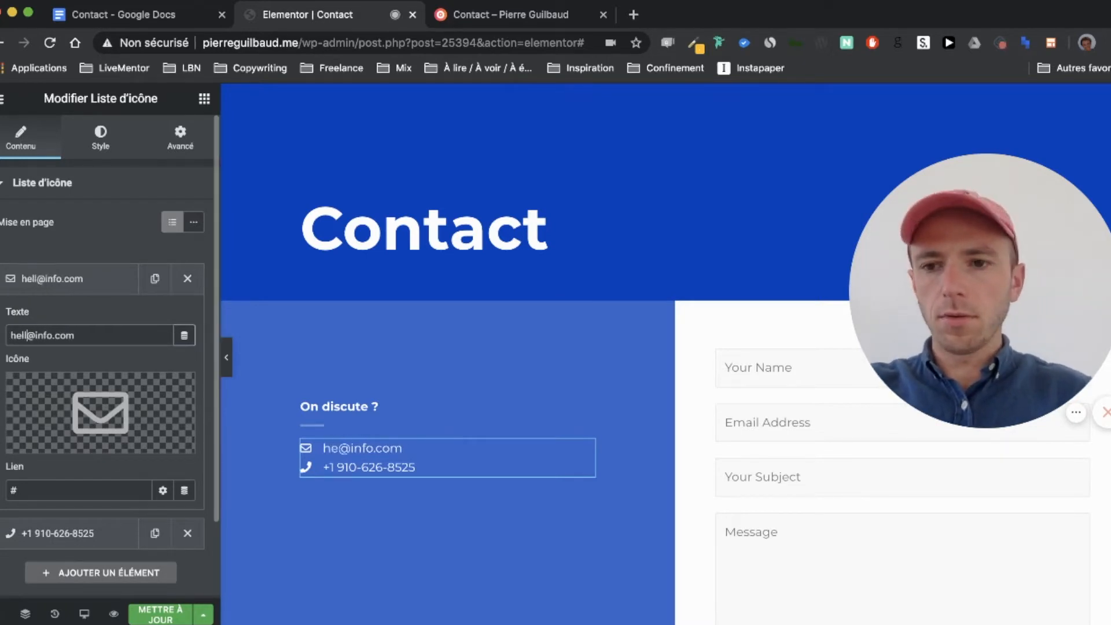
{"action": "left_click_drag", "start_coordinate": [39, 334], "coordinate": [220, 348]}
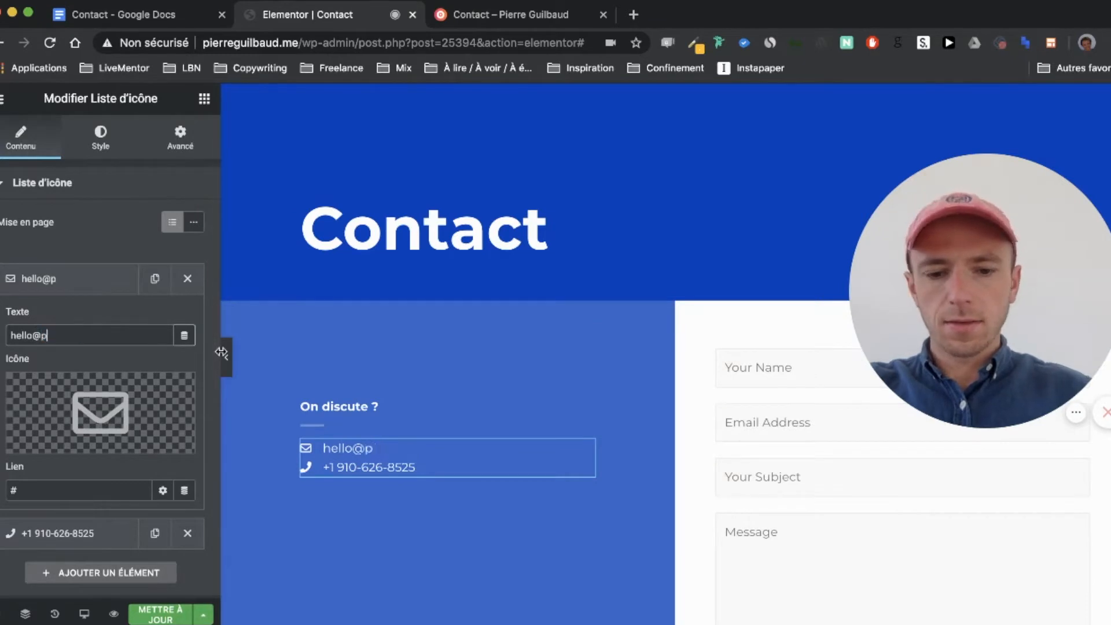
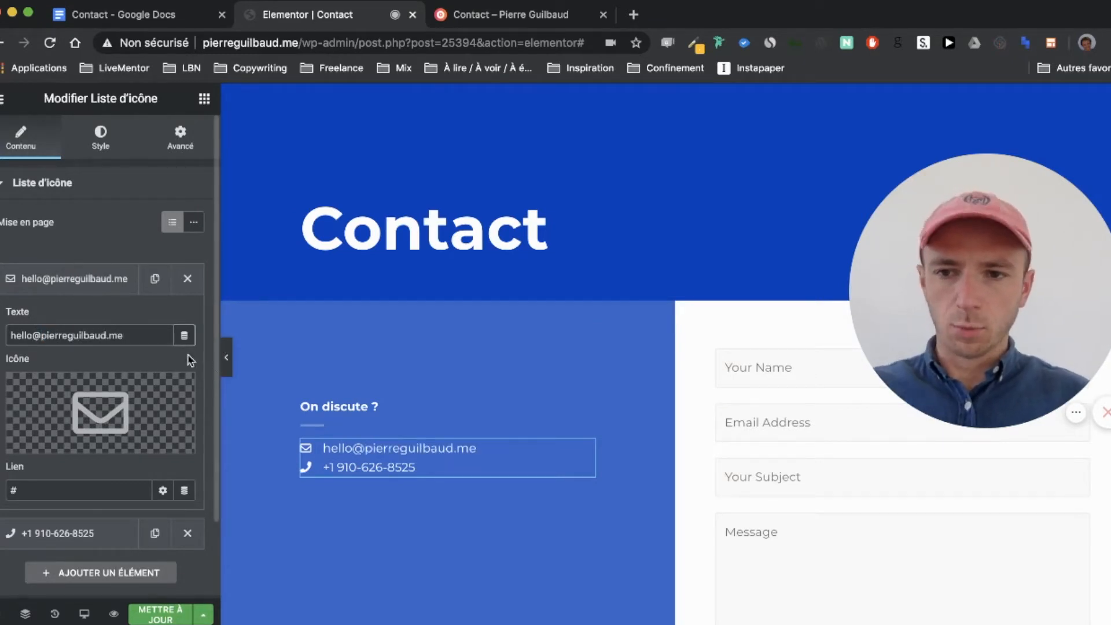
Step: Set the email item's link to 'mailto:' followed by the real email address
{"action": "triple_click", "coordinate": [126, 337]}
{"action": "key", "text": "cmd+c"}
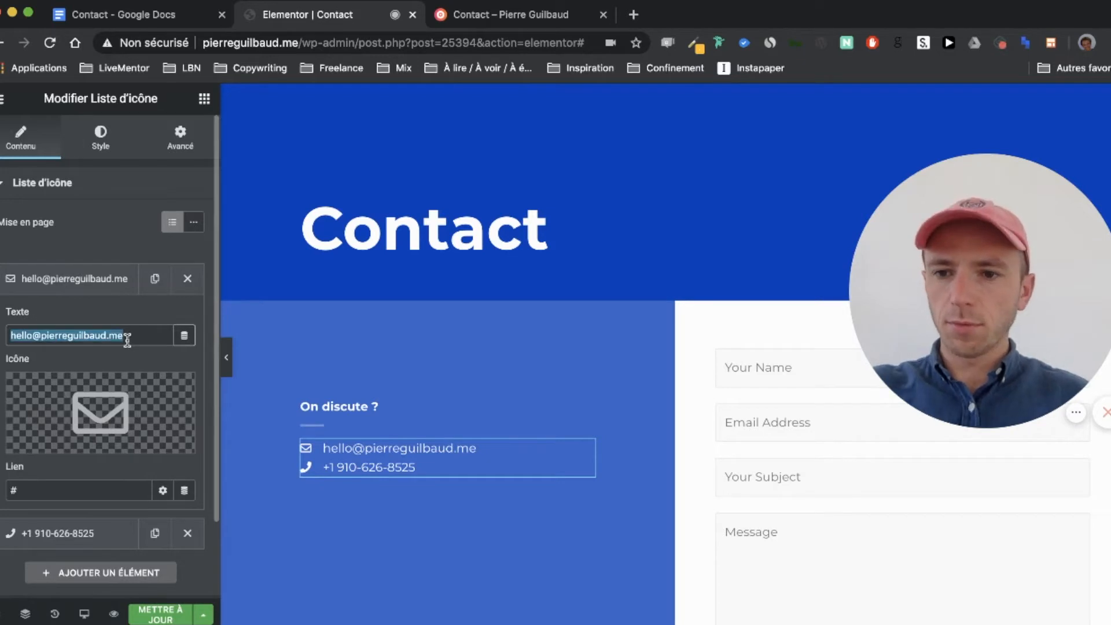
{"action": "double_click", "coordinate": [33, 490]}
{"action": "type", "text": "mailto:"}
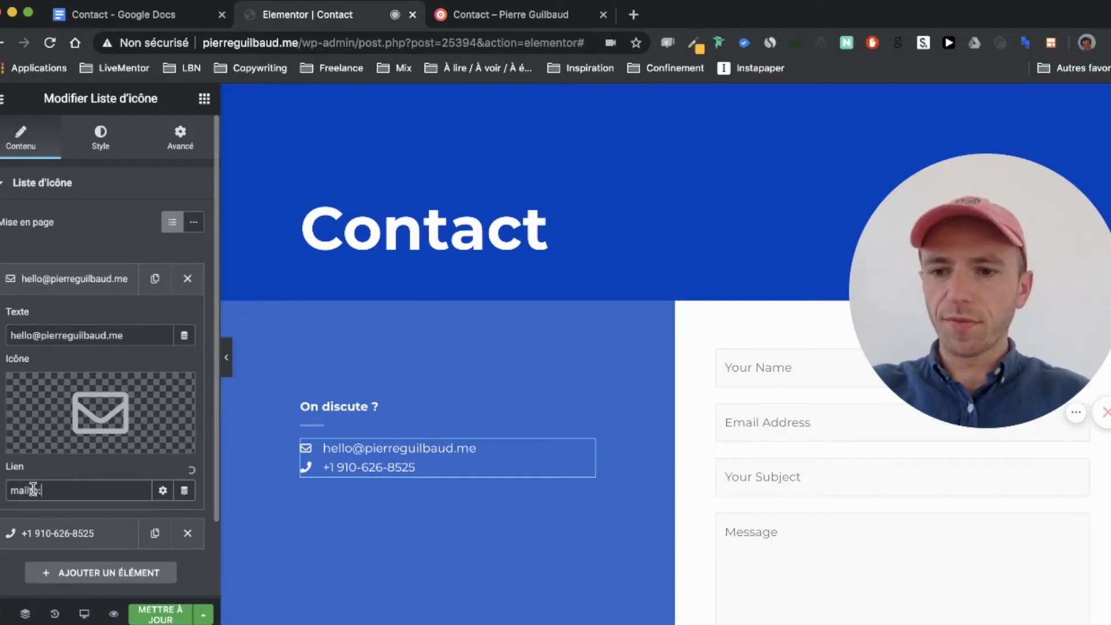
{"action": "key", "text": "cmd+v"}
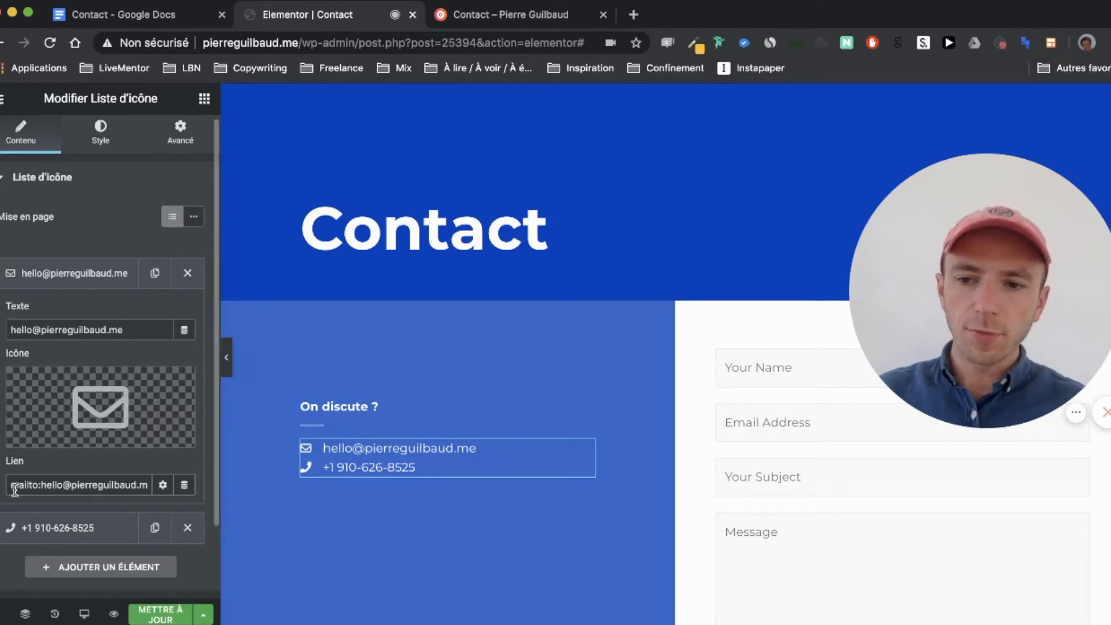
{"action": "left_click_drag", "start_coordinate": [10, 484], "coordinate": [161, 485]}
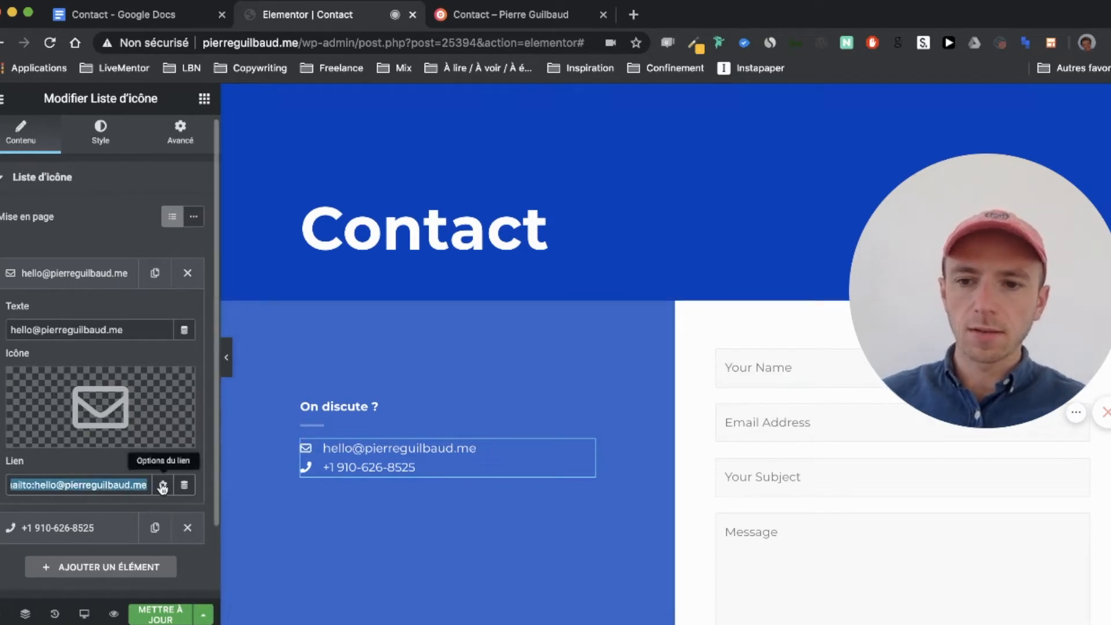
{"action": "scroll", "coordinate": [97, 485], "scroll_direction": "down", "scroll_amount": 1}
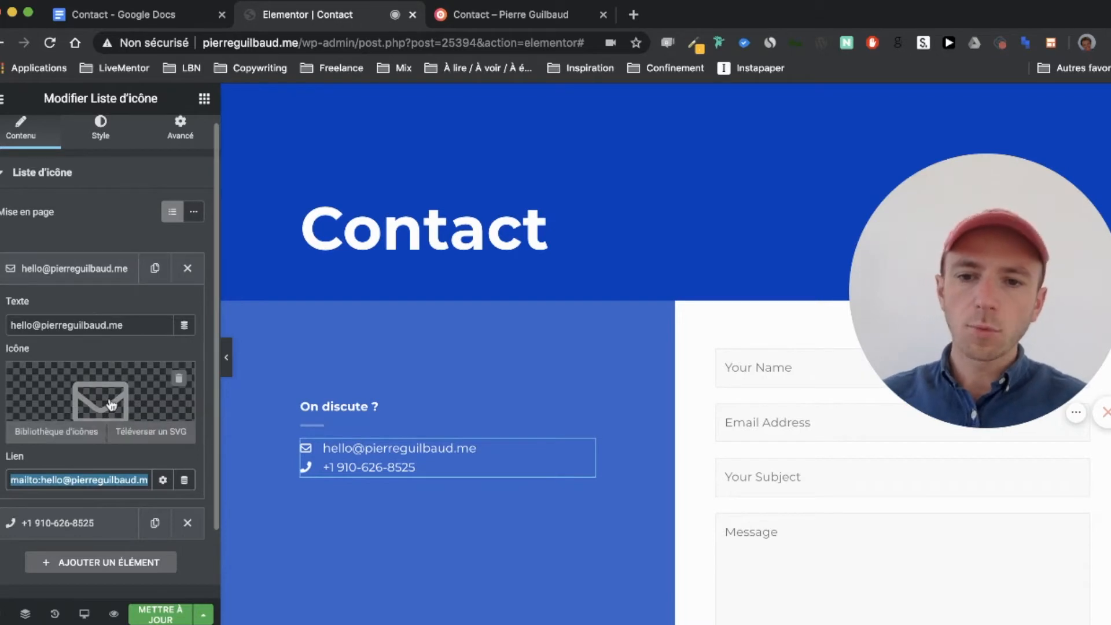
Step: Open the phone list item and copy the real phone number from the Google Docs notes
{"action": "left_click", "coordinate": [90, 281]}
{"action": "left_click", "coordinate": [102, 318]}
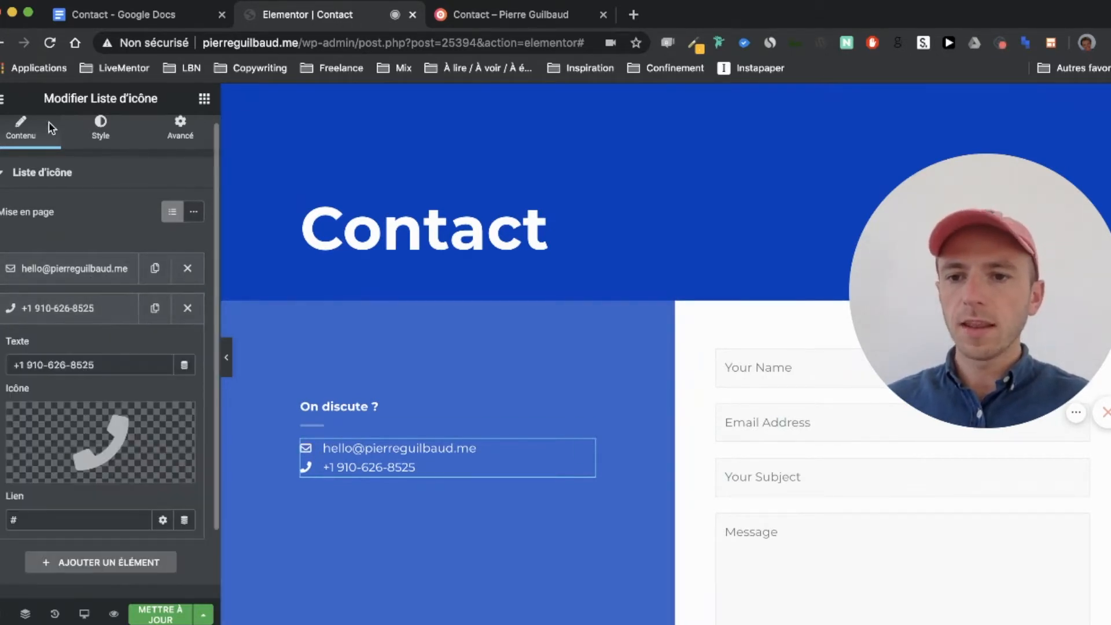
{"action": "left_click", "coordinate": [116, 18]}
{"action": "left_click", "coordinate": [241, 318]}
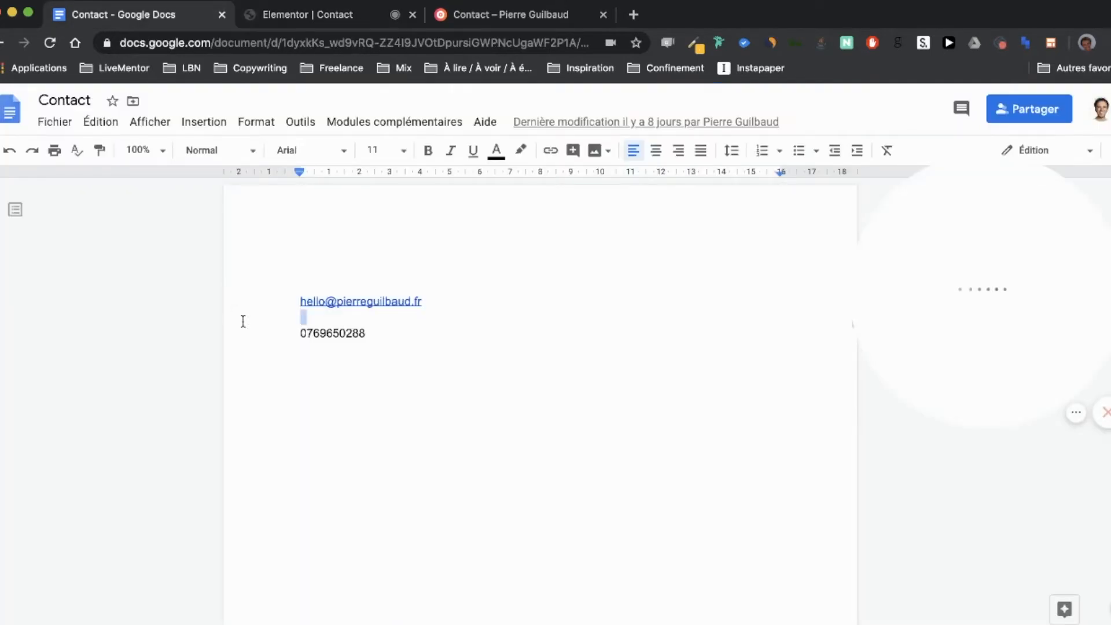
{"action": "double_click", "coordinate": [327, 331]}
{"action": "key", "text": "super+c"}
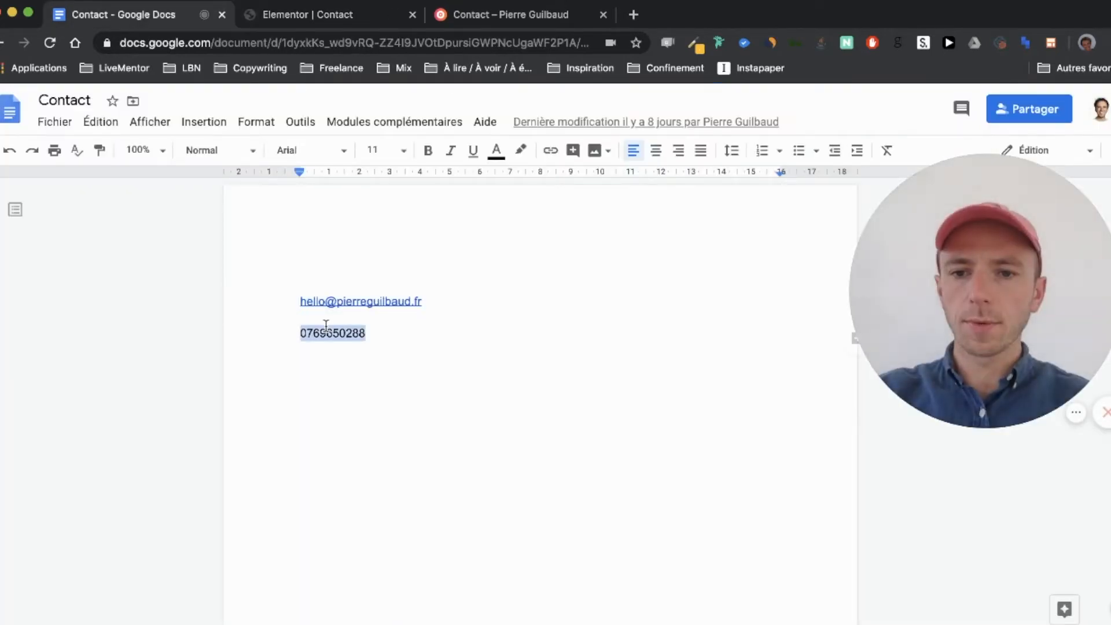
{"action": "left_click", "coordinate": [346, 13]}
Step: Paste the real phone number over the placeholder text, spaced in digit pairs
{"action": "triple_click", "coordinate": [111, 367]}
{"action": "key", "text": "super+v"}
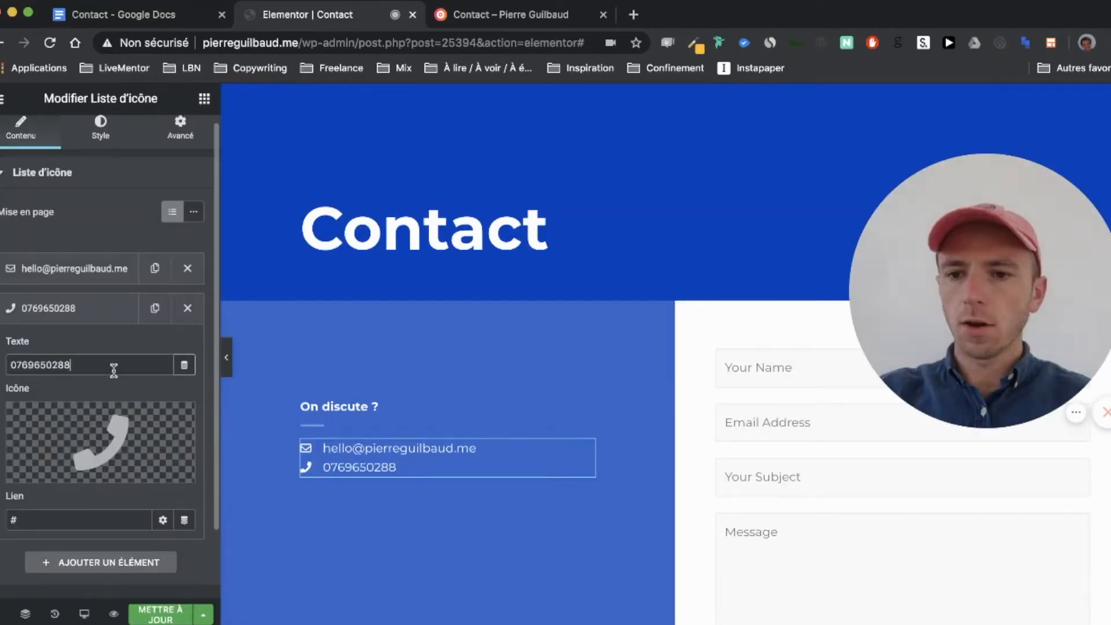
{"action": "left_click", "coordinate": [21, 365]}
{"action": "left_click", "coordinate": [37, 365]}
{"action": "left_click", "coordinate": [45, 364]}
{"action": "key", "text": "BackSpace"}
{"action": "key", "text": "Right"}
{"action": "key", "text": "Right"}
{"action": "key", "text": "Right"}
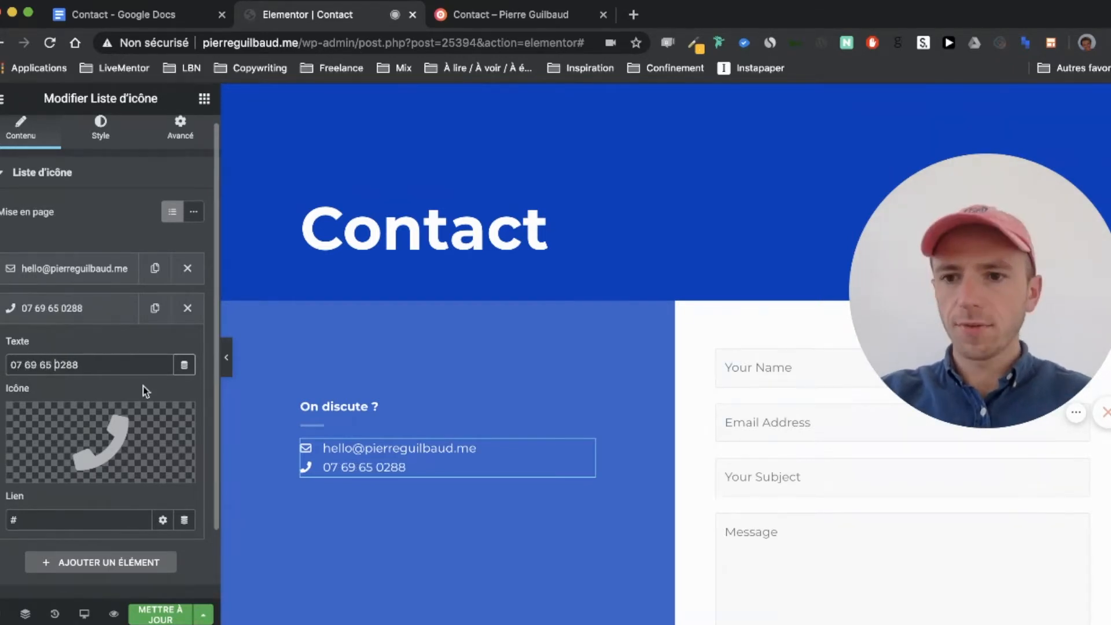
Step: Set the phone link to 'tel:' plus the number, replacing the leading zero with +33
{"action": "triple_click", "coordinate": [68, 519]}
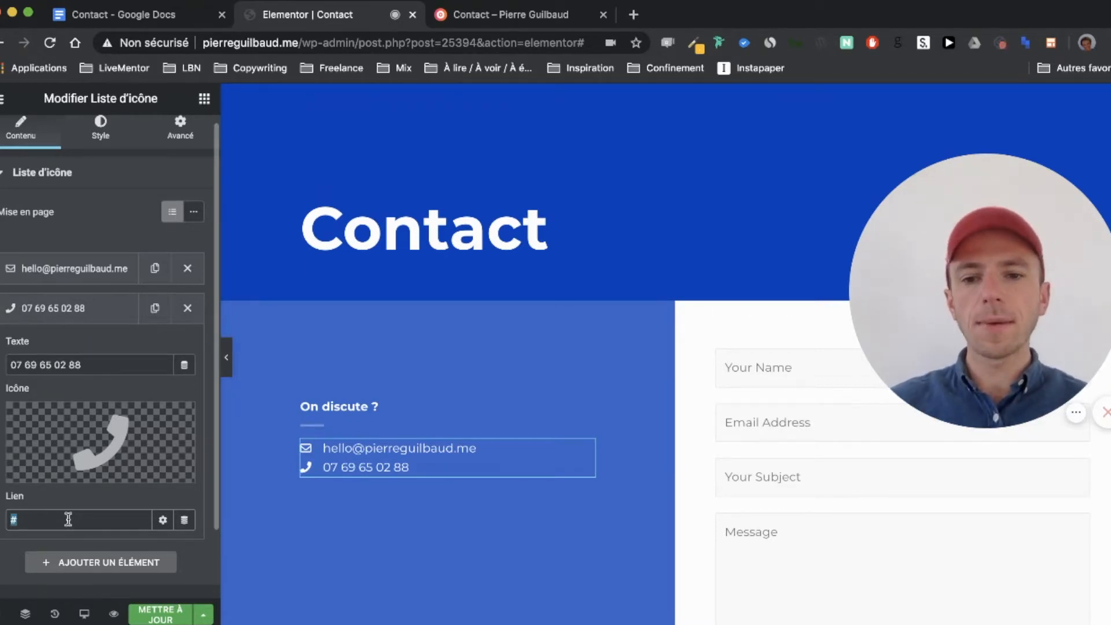
{"action": "type", "text": "tel:"}
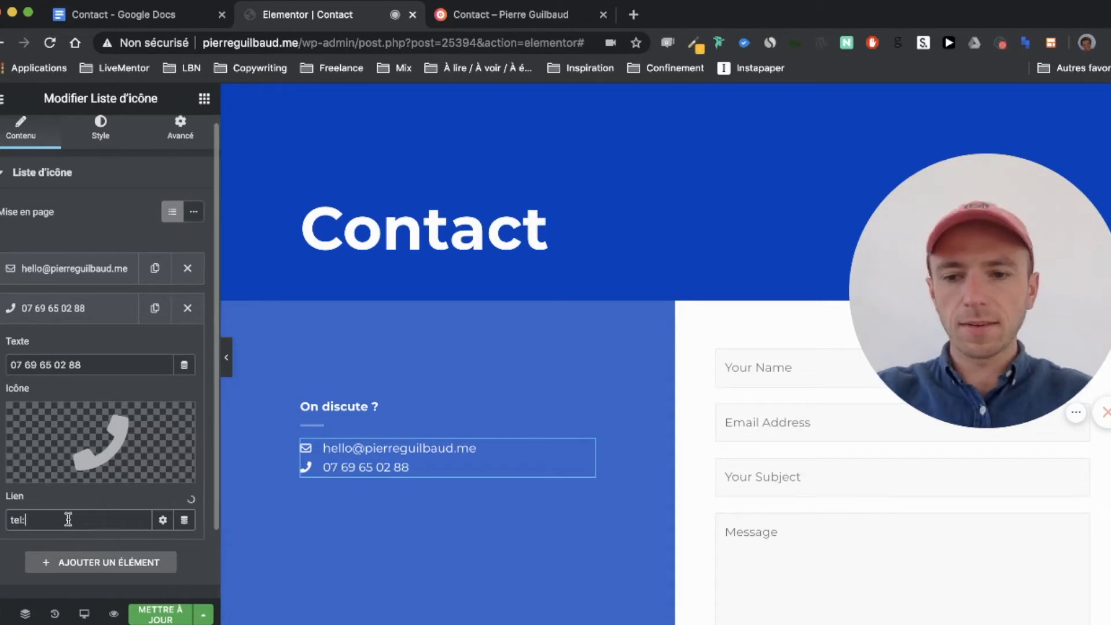
{"action": "key", "text": "super+v"}
{"action": "left_click", "coordinate": [30, 521]}
{"action": "key", "text": "BackSpace"}
{"action": "type", "text": "+33"}
{"action": "double_click", "coordinate": [82, 514]}
{"action": "key", "text": "super+a"}
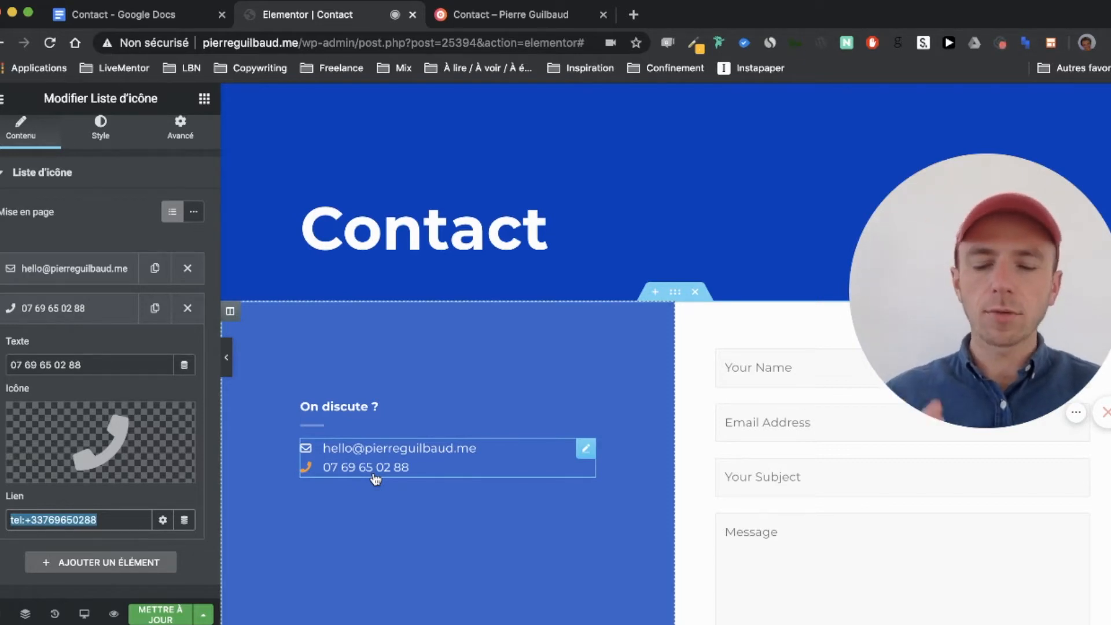
Step: Collapse the phone item and browse the contact list's style options
{"action": "left_click", "coordinate": [107, 309]}
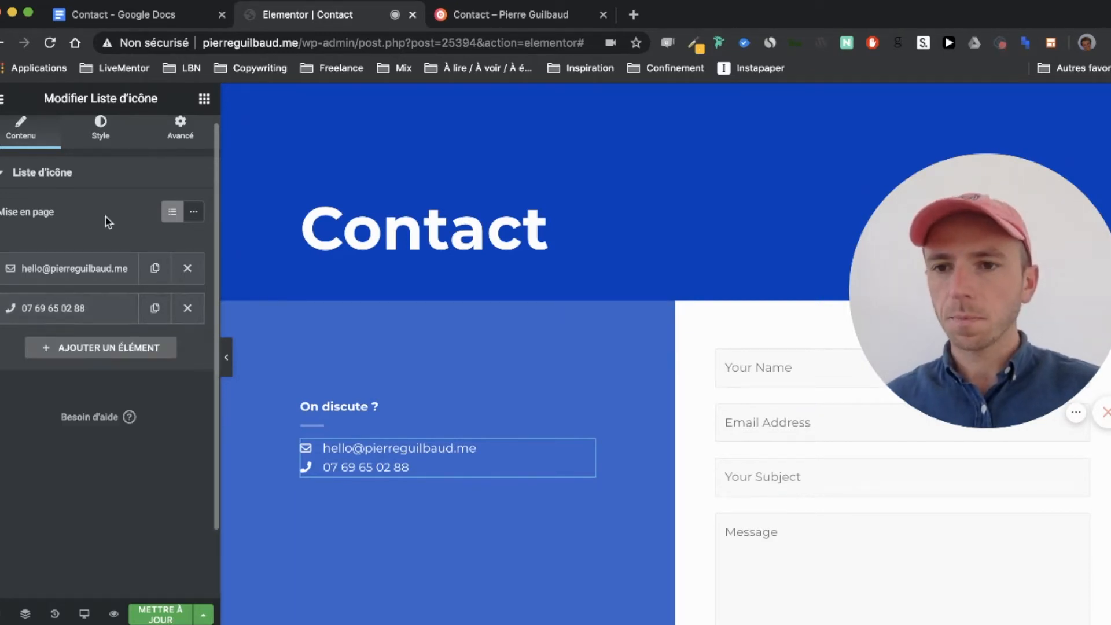
{"action": "left_click", "coordinate": [101, 142]}
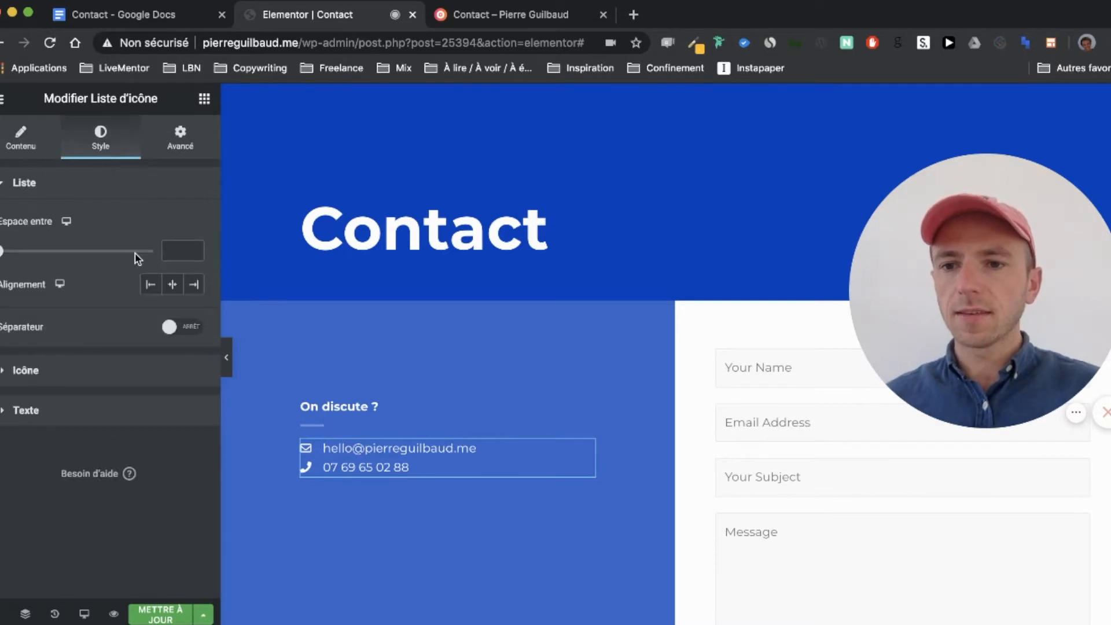
{"action": "scroll", "coordinate": [476, 415], "scroll_direction": "down", "scroll_amount": 1}
{"action": "scroll", "coordinate": [479, 390], "scroll_direction": "down", "scroll_amount": 3}
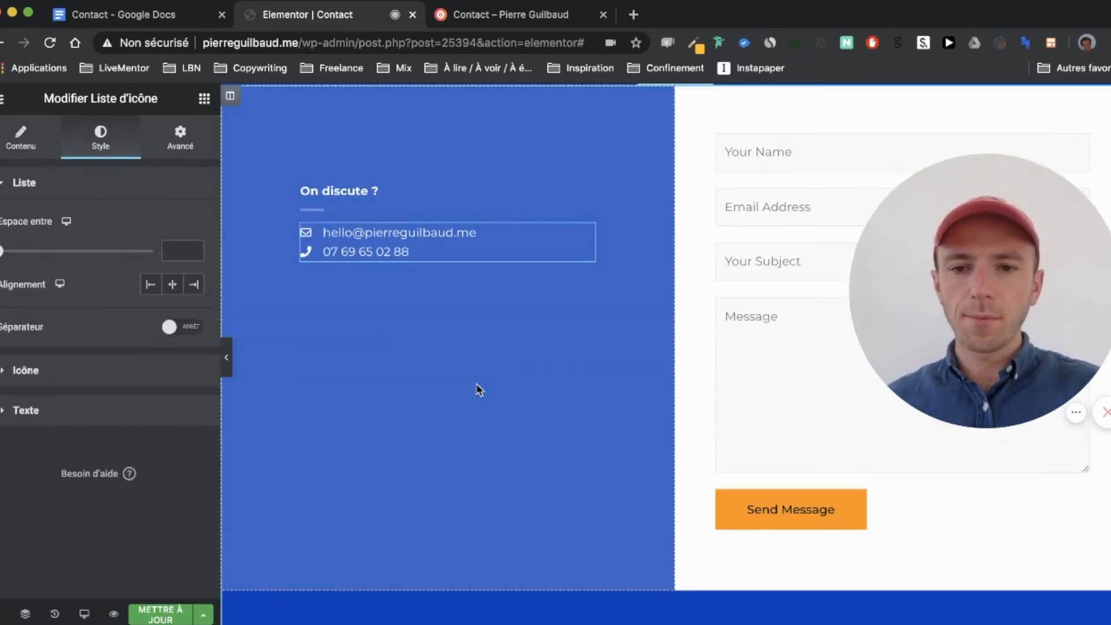
{"action": "scroll", "coordinate": [479, 387], "scroll_direction": "up", "scroll_amount": 2}
Step: Set the 'On discute ?' heading's typography size to 35 px
{"action": "left_click", "coordinate": [490, 310]}
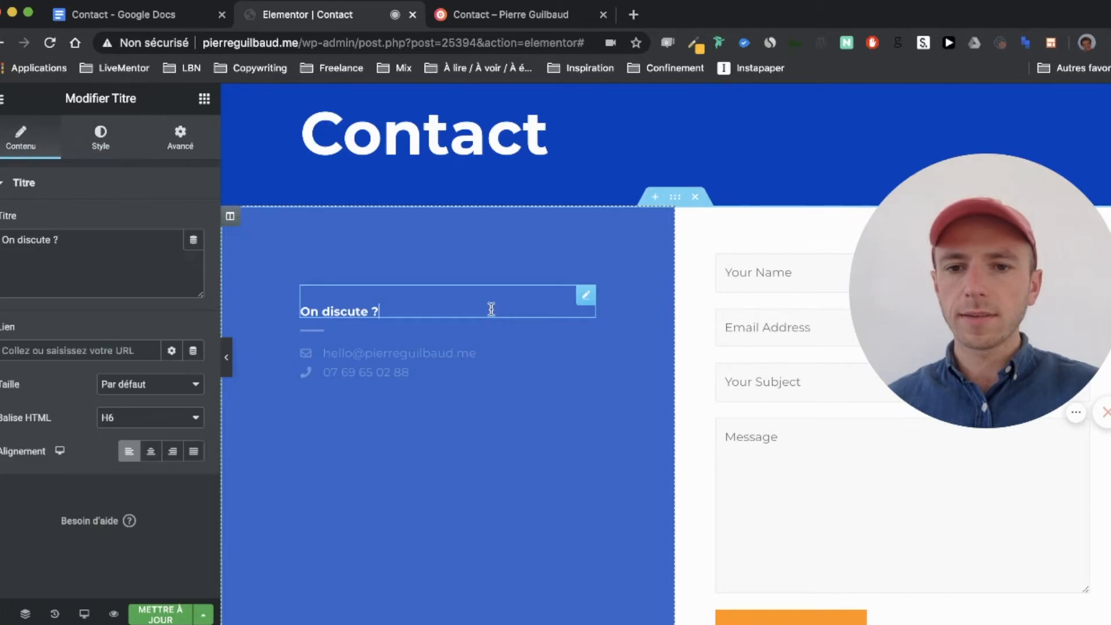
{"action": "left_click", "coordinate": [100, 151]}
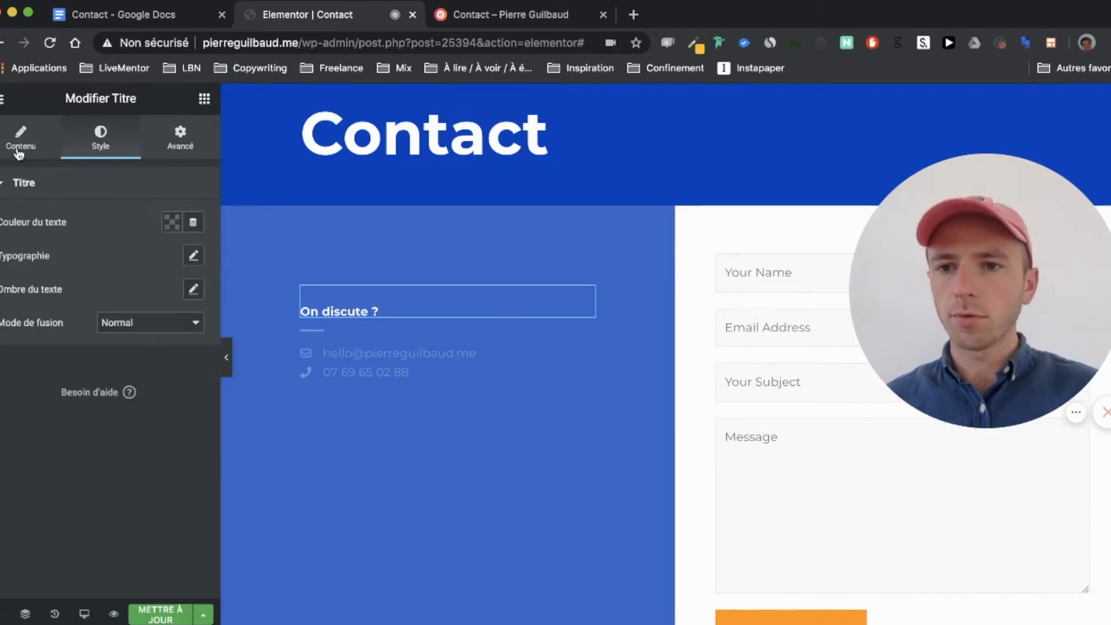
{"action": "left_click", "coordinate": [199, 254]}
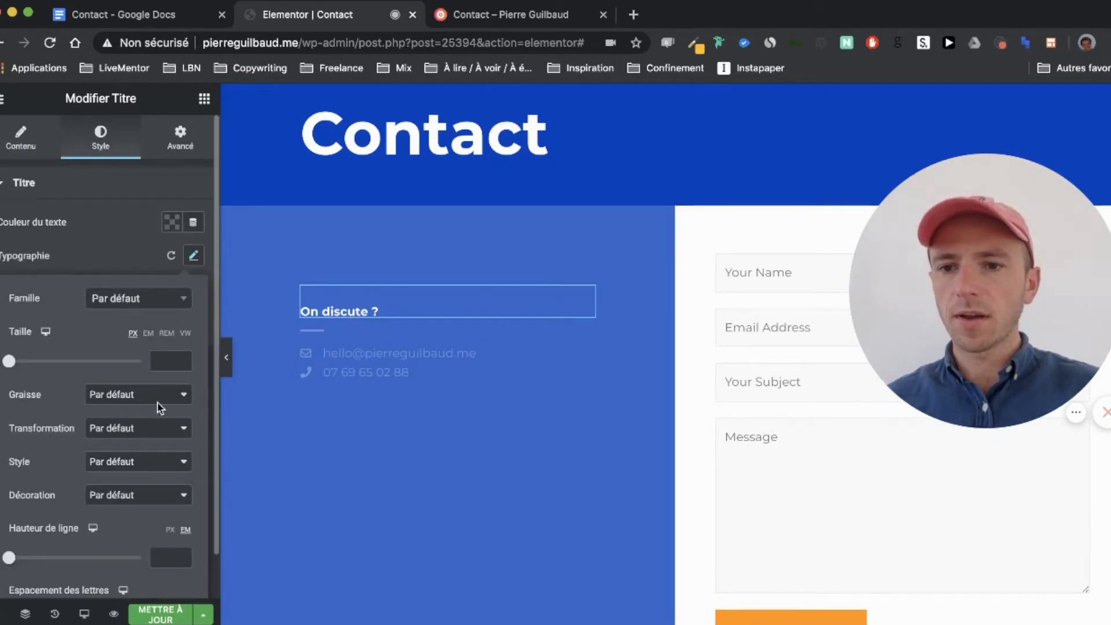
{"action": "left_click", "coordinate": [166, 361]}
{"action": "type", "text": "30"}
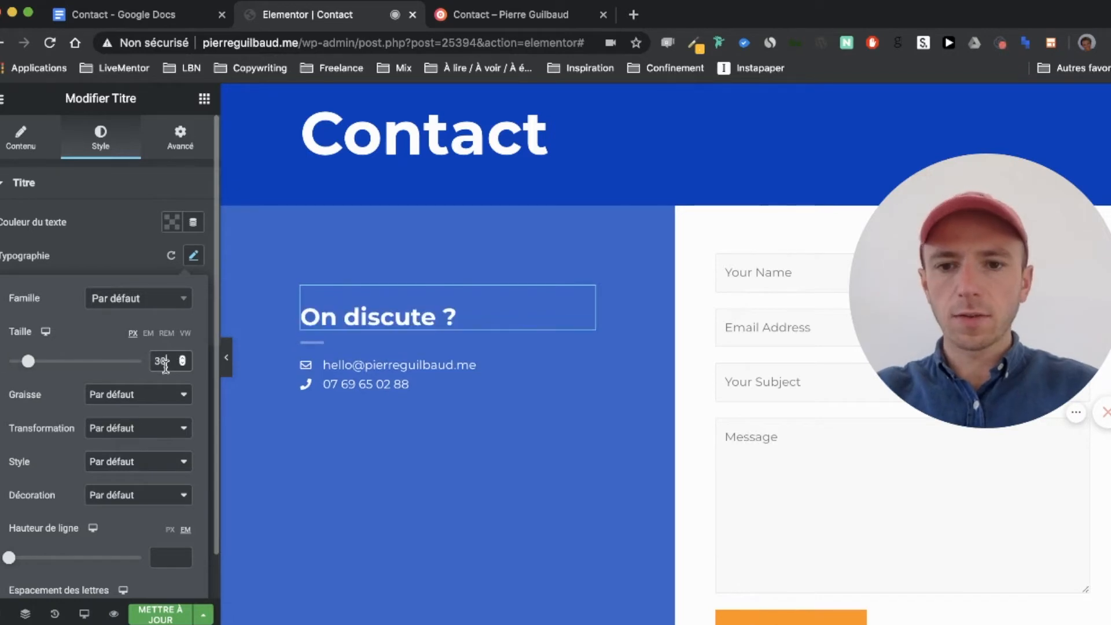
{"action": "key", "text": "BackSpace"}
{"action": "type", "text": "5"}
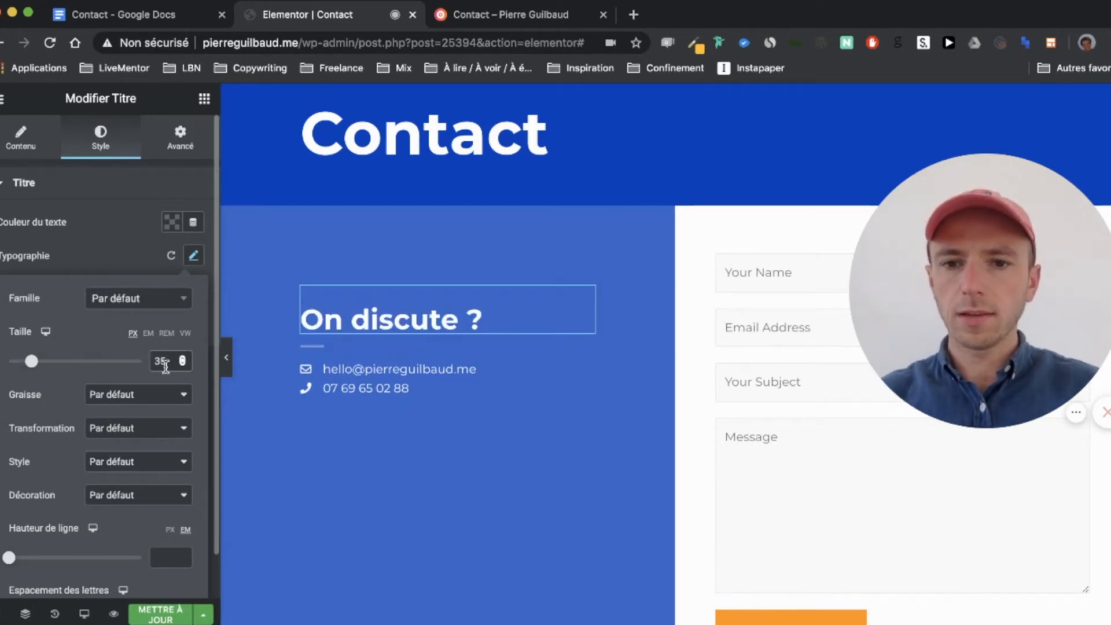
{"action": "left_click", "coordinate": [516, 390]}
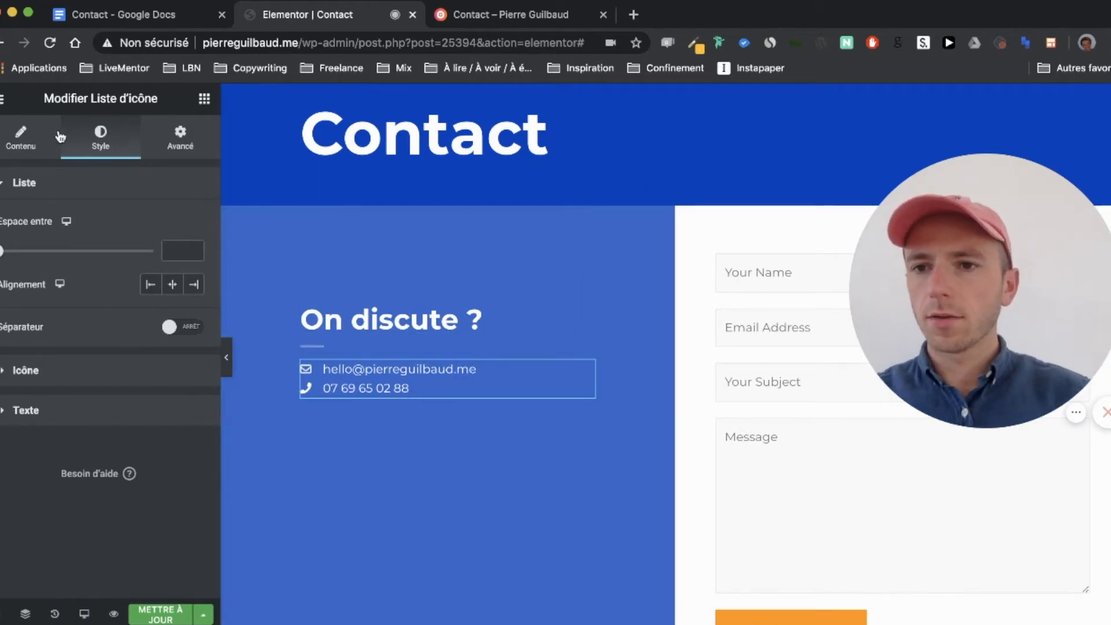
Step: Set the contact list's text typography size to 25 px
{"action": "left_click", "coordinate": [139, 410]}
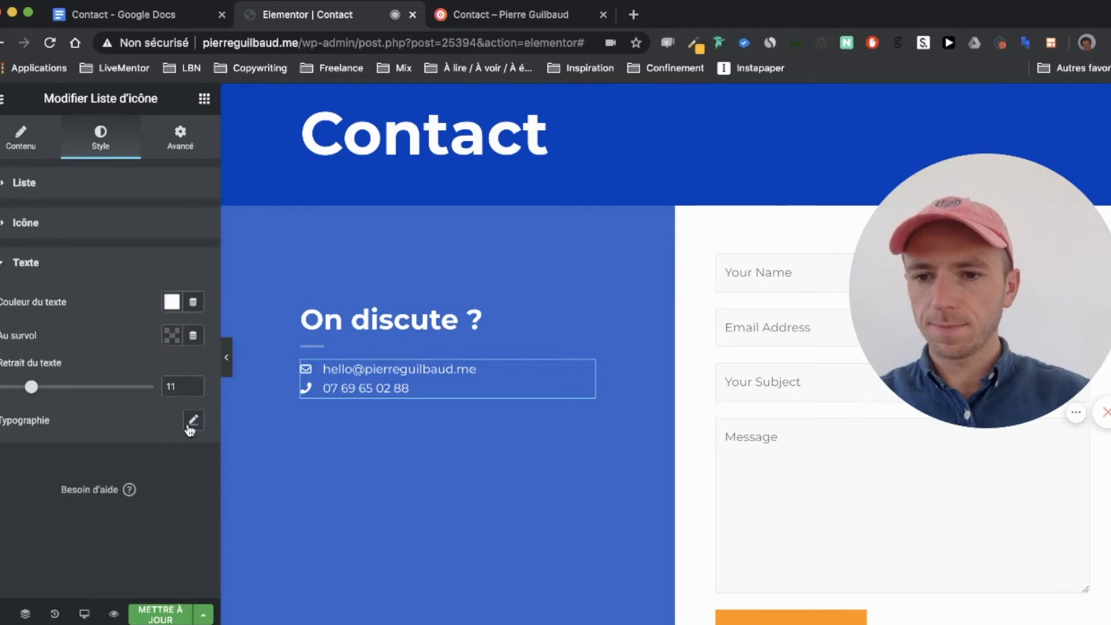
{"action": "left_click", "coordinate": [192, 422]}
{"action": "left_click", "coordinate": [167, 528]}
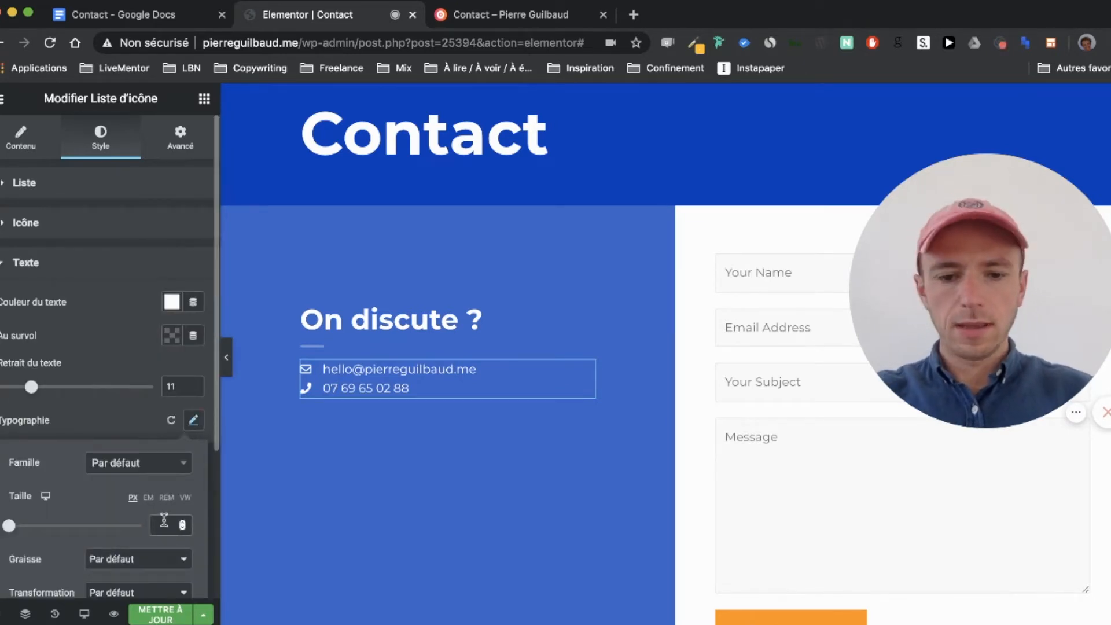
{"action": "type", "text": "26"}
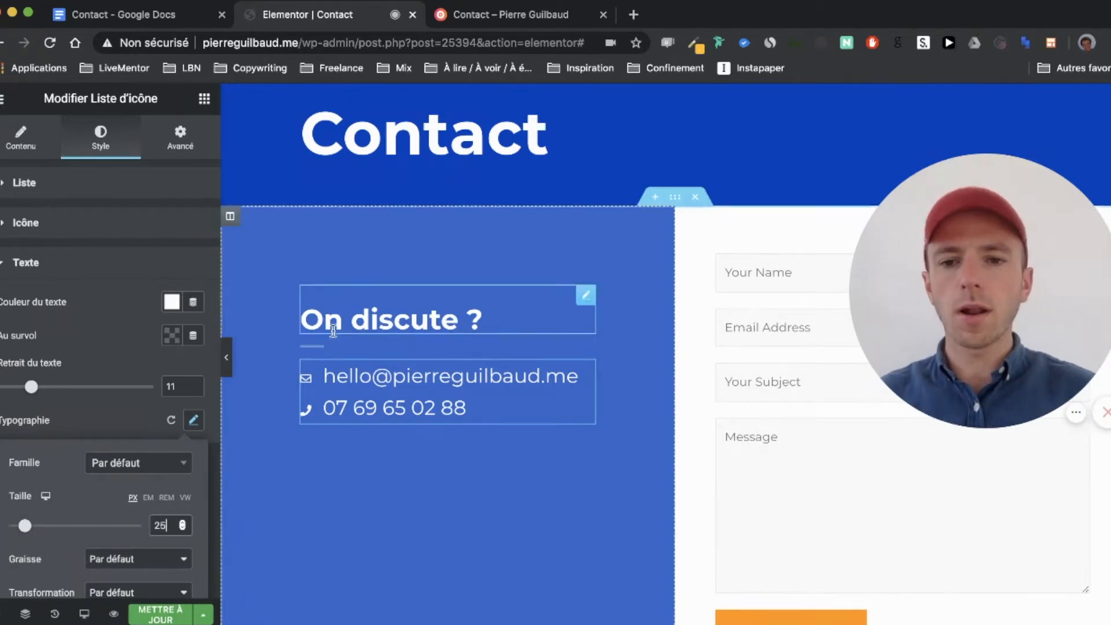
{"action": "scroll", "coordinate": [333, 322], "scroll_direction": "down", "scroll_amount": 3}
{"action": "scroll", "coordinate": [337, 220], "scroll_direction": "up", "scroll_amount": 1}
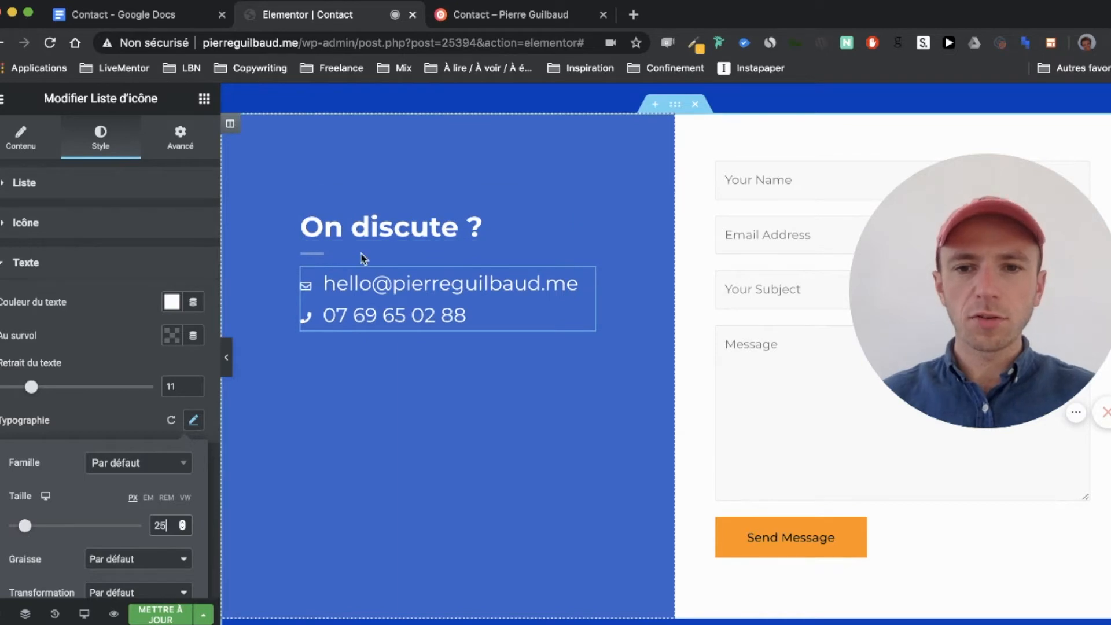
Step: Set the blue column's vertical alignment to Milieu, restoring the accidentally deleted divider with undo
{"action": "left_click", "coordinate": [230, 126]}
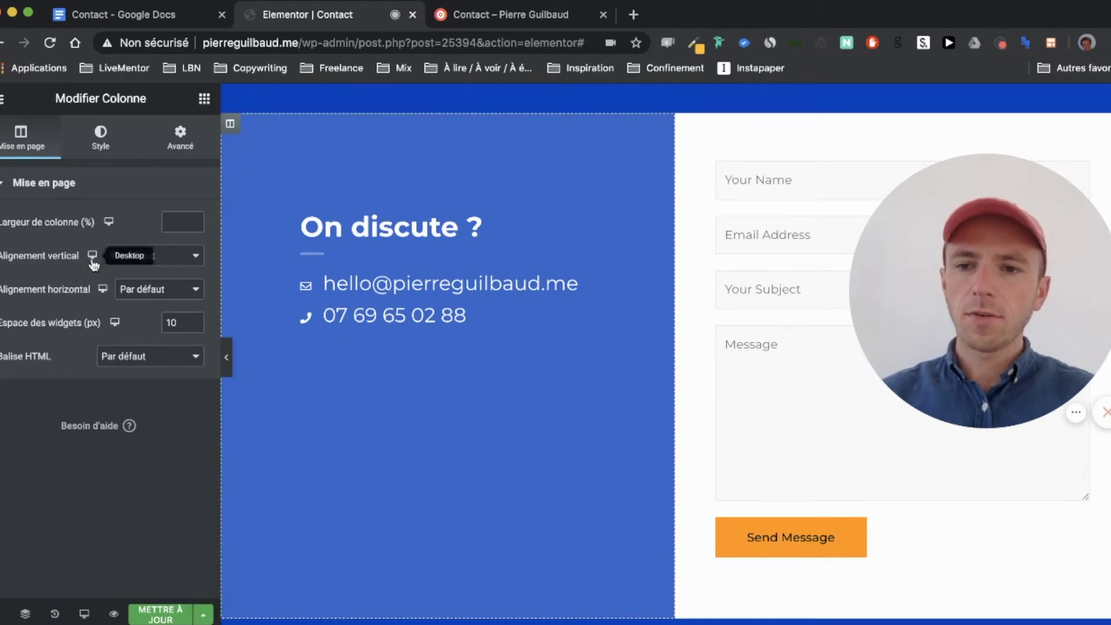
{"action": "left_click", "coordinate": [150, 284]}
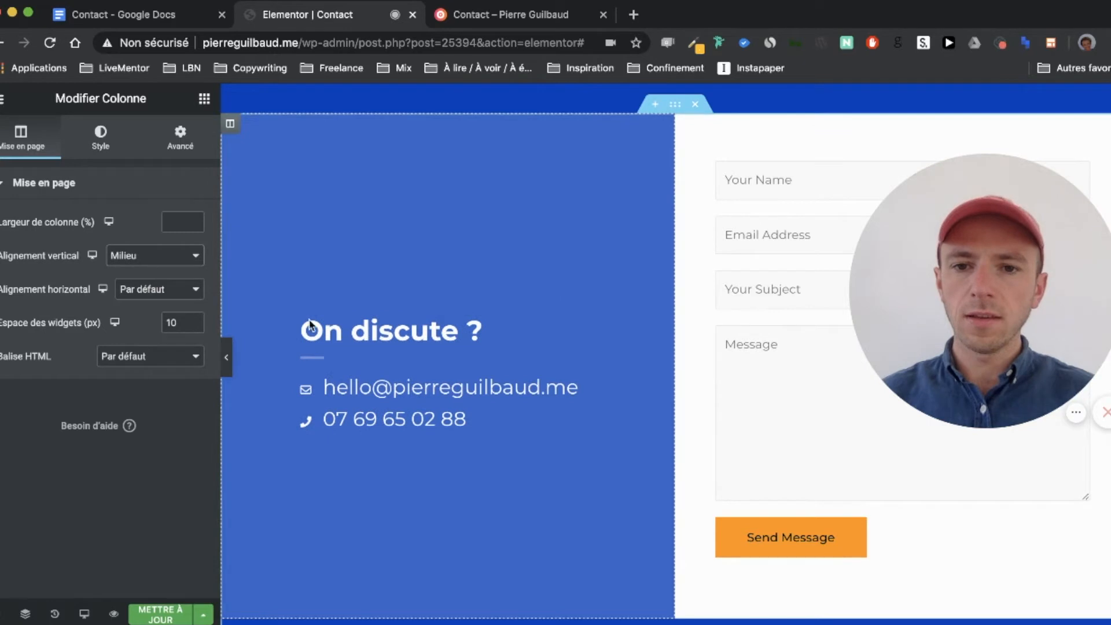
{"action": "right_click", "coordinate": [382, 359]}
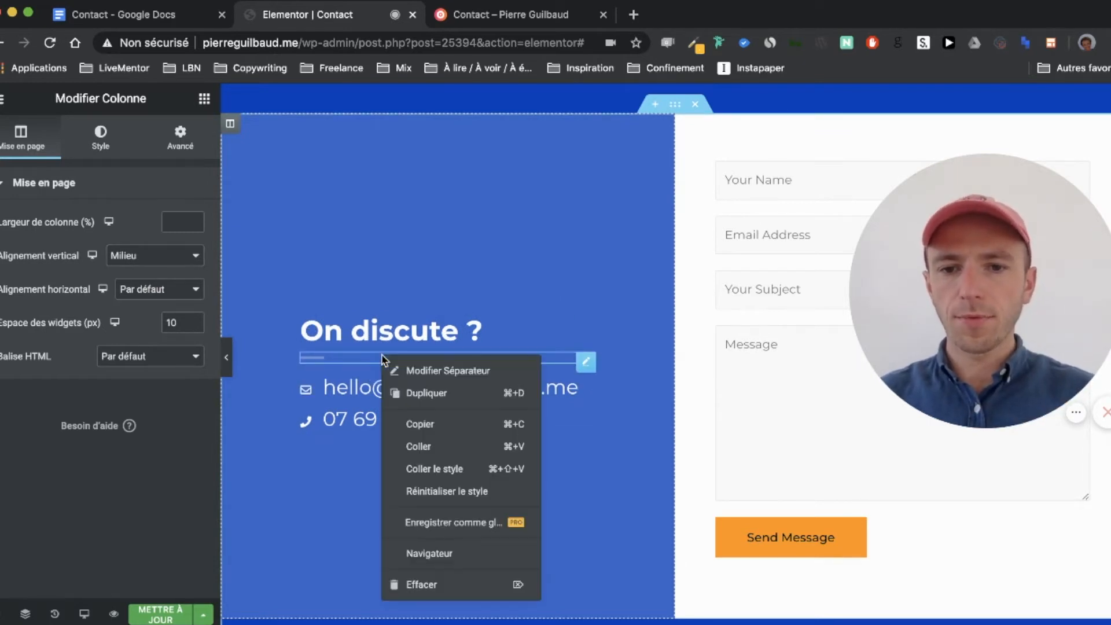
{"action": "left_click", "coordinate": [427, 579]}
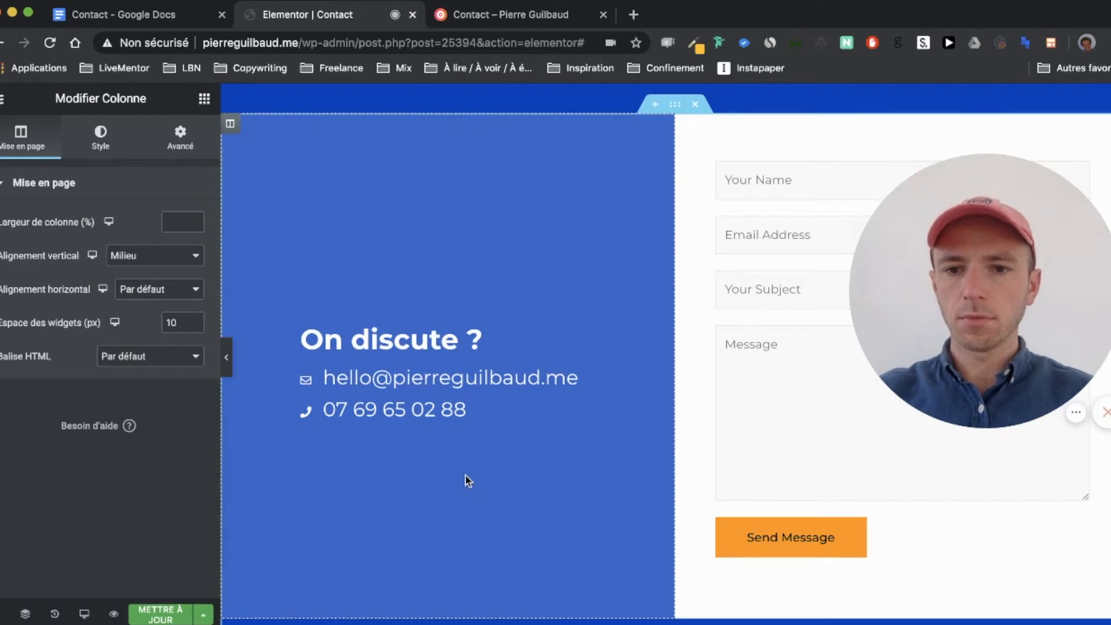
{"action": "key", "text": "ctrl+z"}
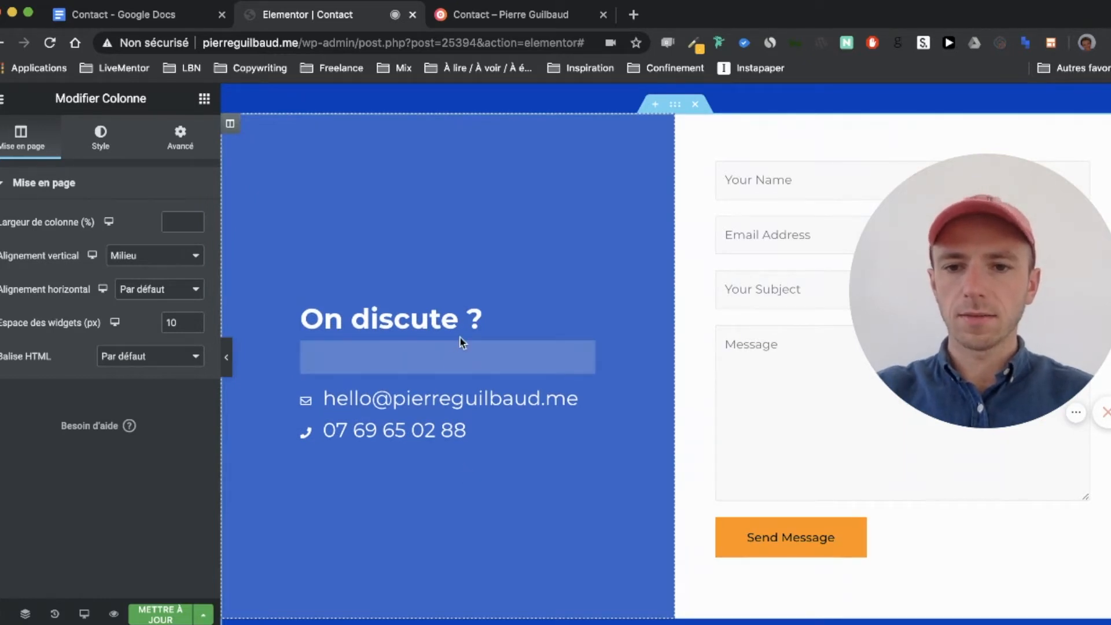
{"action": "left_click", "coordinate": [470, 301]}
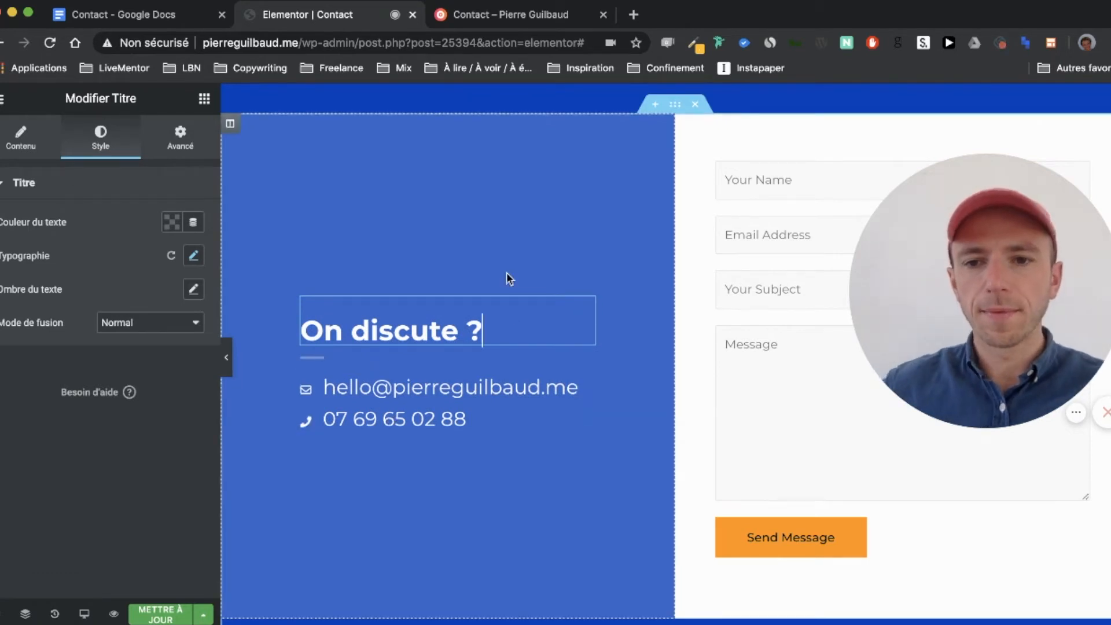
Step: Publish the Contact page's centred left column with the larger heading and contact details
{"action": "scroll", "coordinate": [506, 279], "scroll_direction": "down", "scroll_amount": 1}
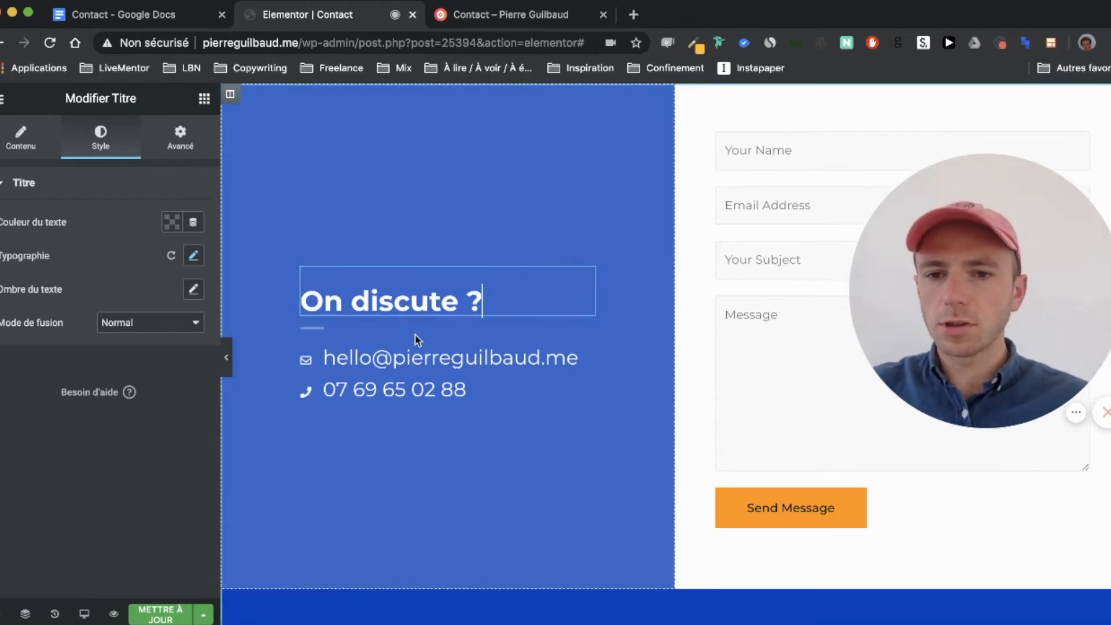
{"action": "scroll", "coordinate": [592, 338], "scroll_direction": "up", "scroll_amount": 4}
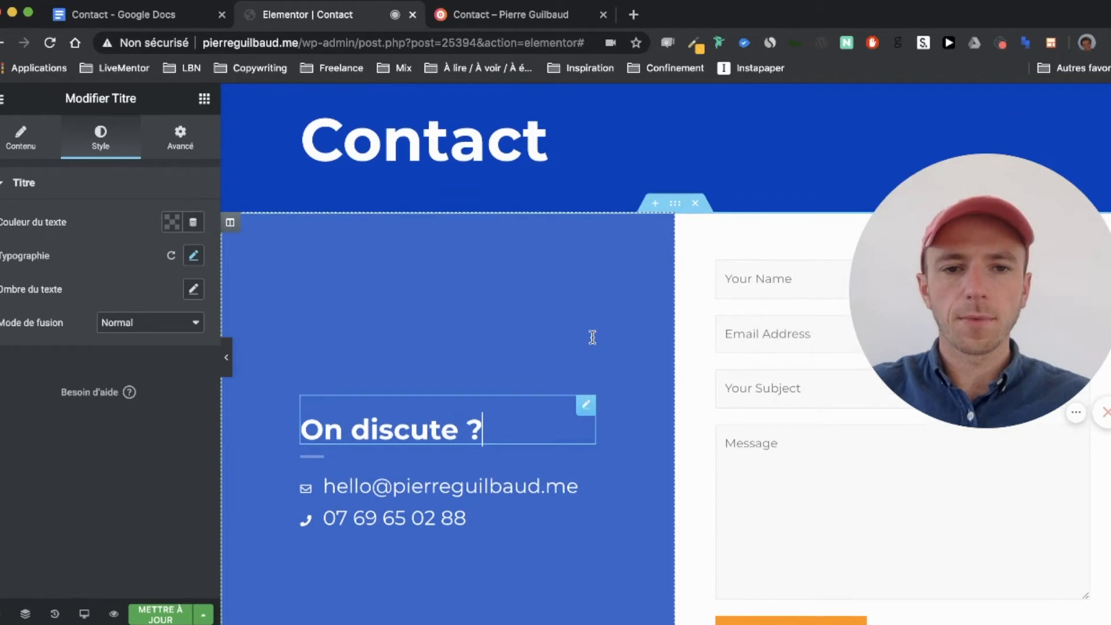
{"action": "scroll", "coordinate": [592, 337], "scroll_direction": "down", "scroll_amount": 5}
{"action": "left_click", "coordinate": [160, 614]}
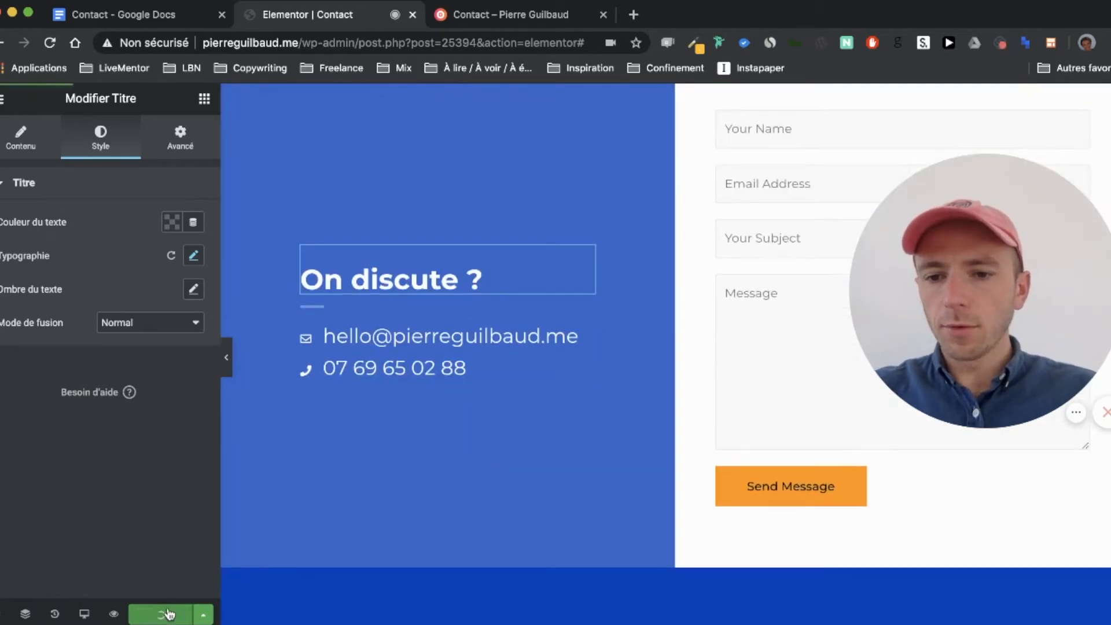
{"action": "scroll", "coordinate": [356, 526], "scroll_direction": "up", "scroll_amount": 4}
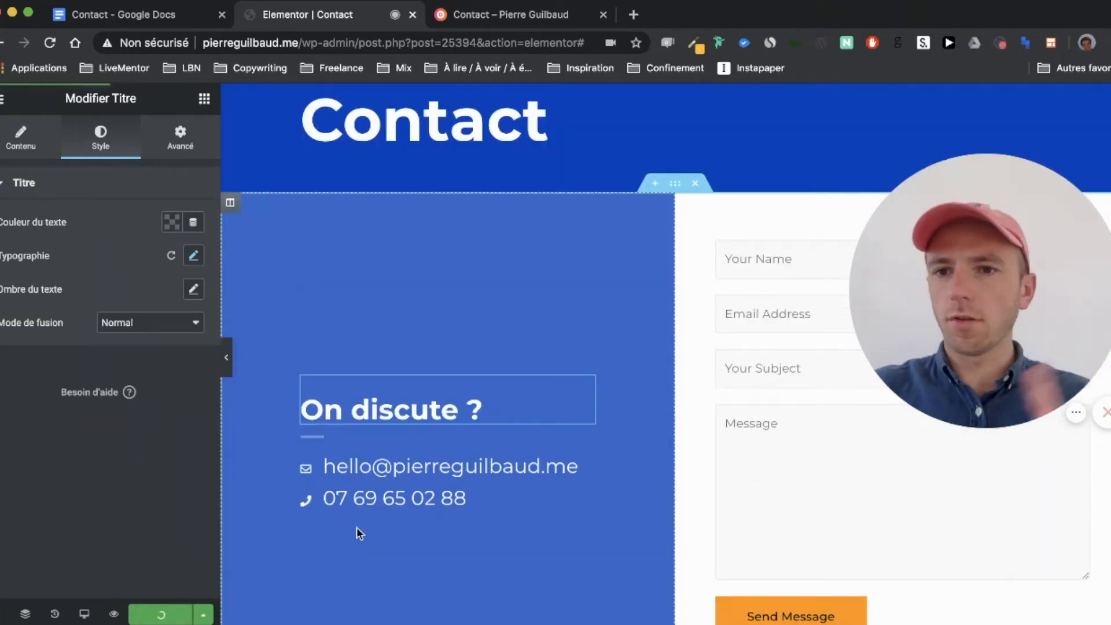
{"action": "scroll", "coordinate": [356, 526], "scroll_direction": "down", "scroll_amount": 1}
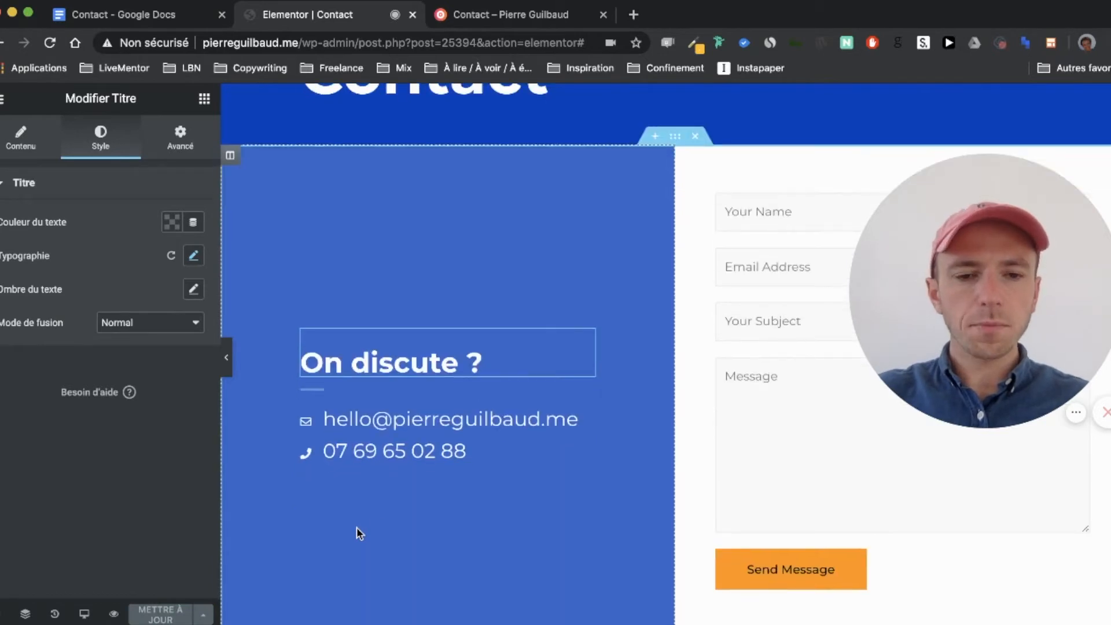
Step: Inspect the form widget's shortcode [wpforms id="25389"], then view the live Contact page
{"action": "left_click", "coordinate": [720, 464]}
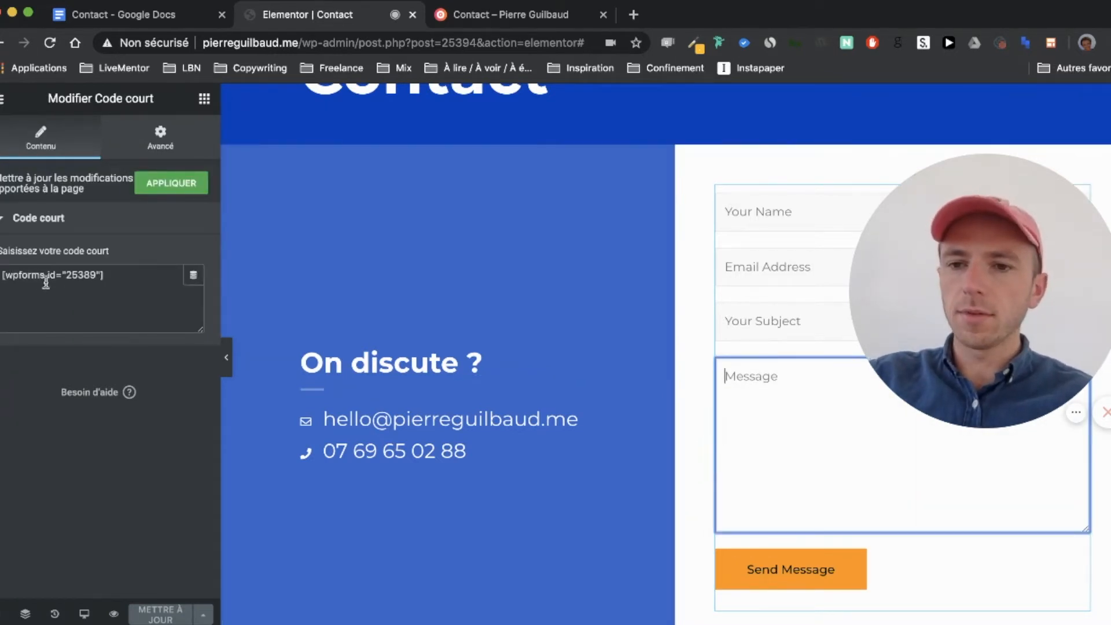
{"action": "left_click", "coordinate": [131, 278]}
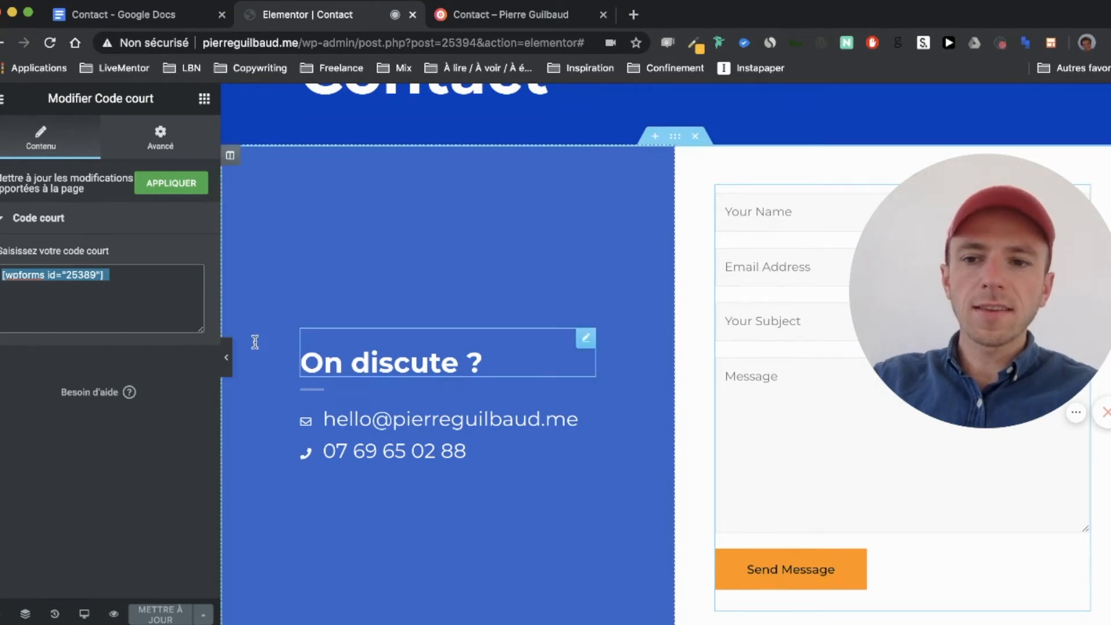
{"action": "left_click", "coordinate": [139, 285]}
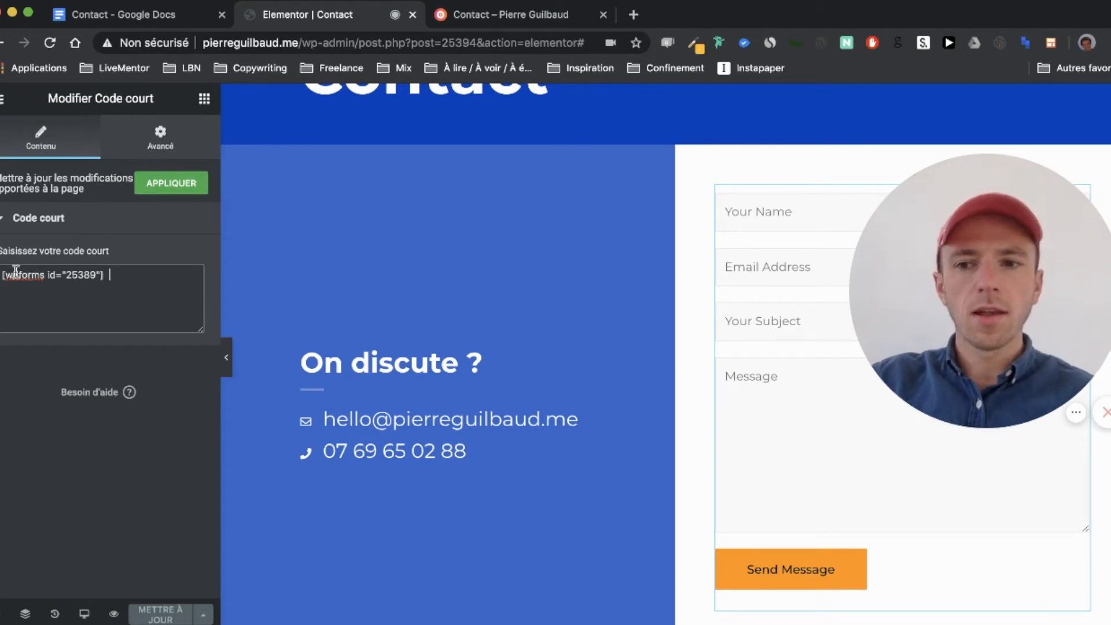
{"action": "left_click_drag", "start_coordinate": [2, 275], "coordinate": [146, 280]}
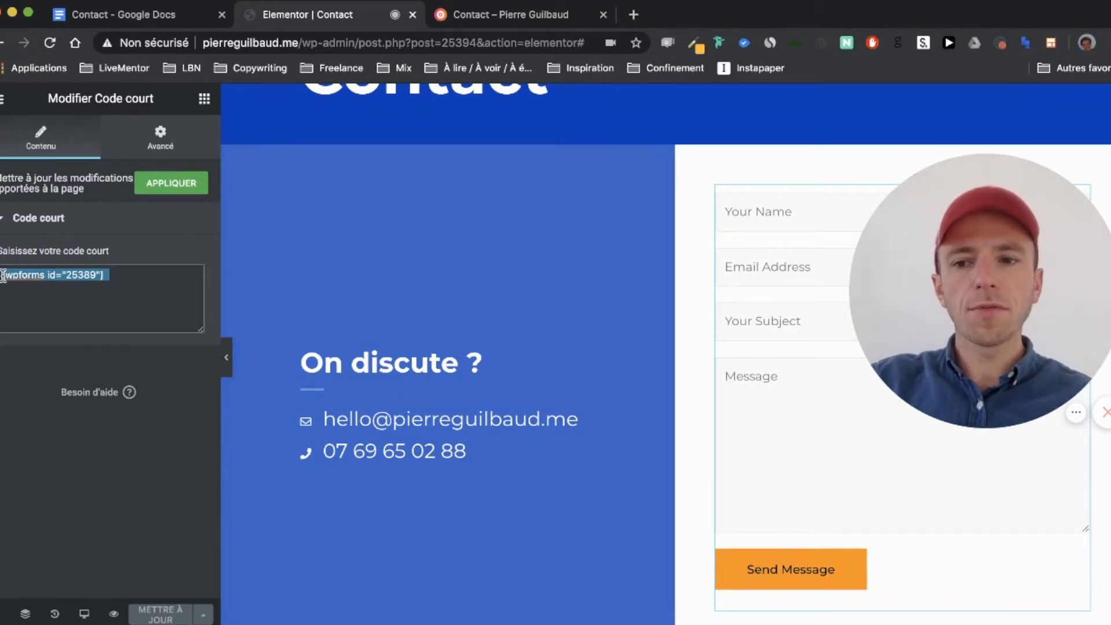
{"action": "left_click", "coordinate": [127, 276]}
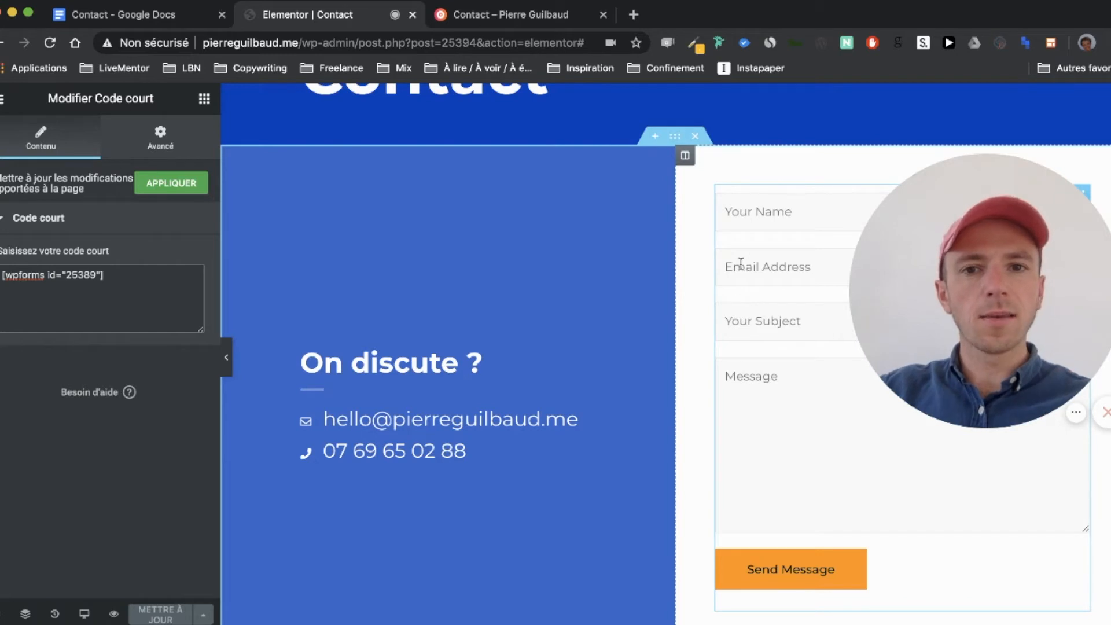
{"action": "left_click", "coordinate": [460, 13]}
{"action": "mouse_move", "coordinate": [57, 104]}
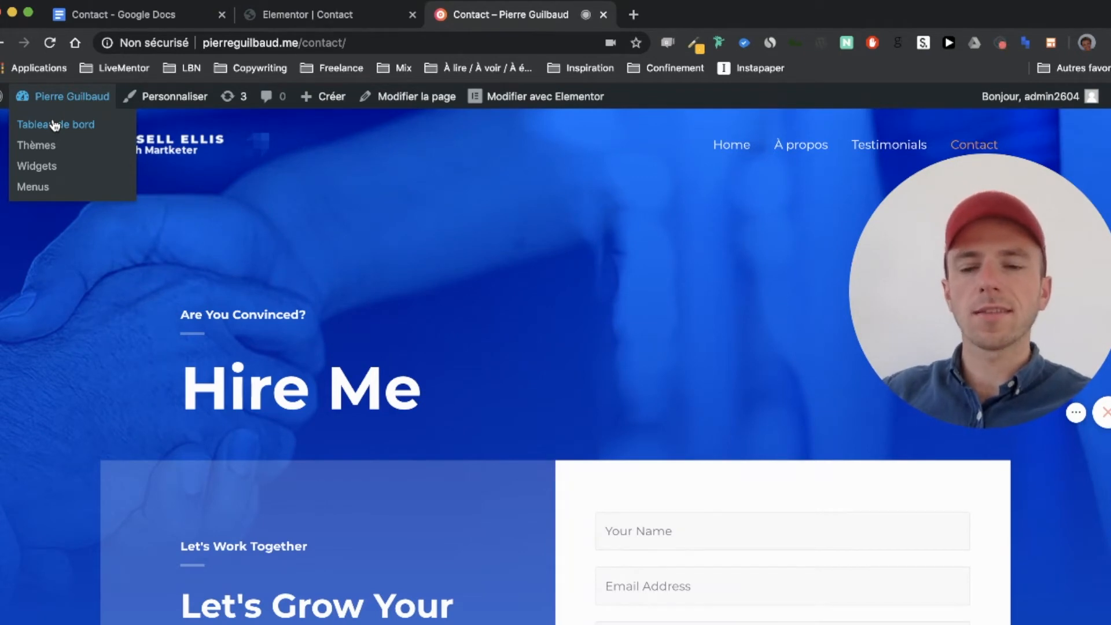
Step: Open Tableau de bord in a new tab, move that tab left, and return to Elementor | Contact
{"action": "left_click", "coordinate": [55, 124]}
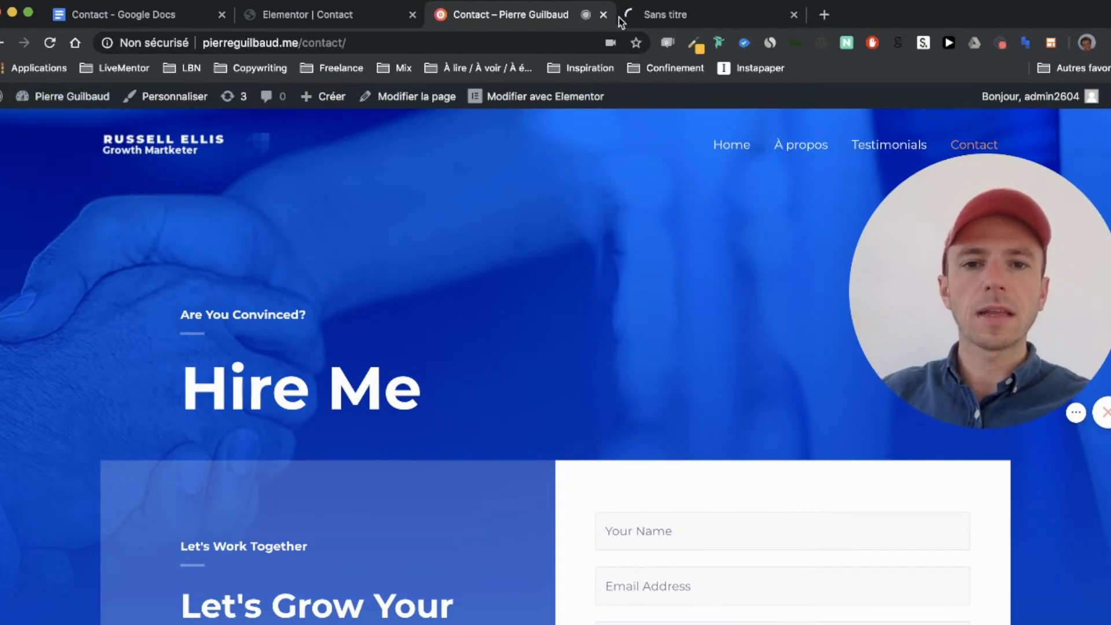
{"action": "left_click_drag", "start_coordinate": [640, 15], "coordinate": [312, 16]}
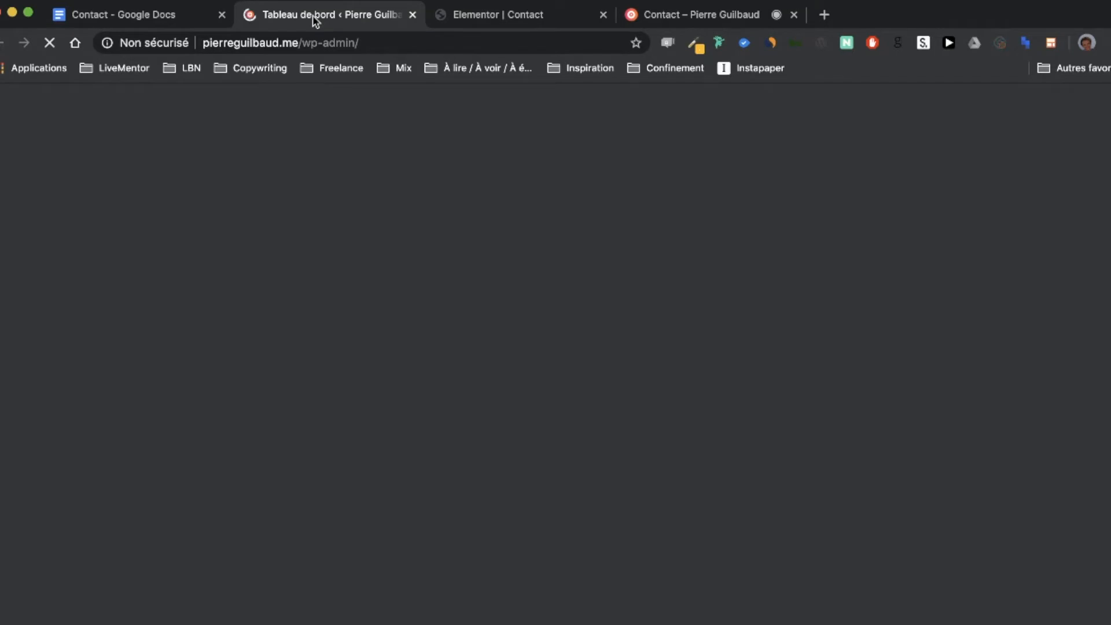
{"action": "left_click", "coordinate": [501, 20]}
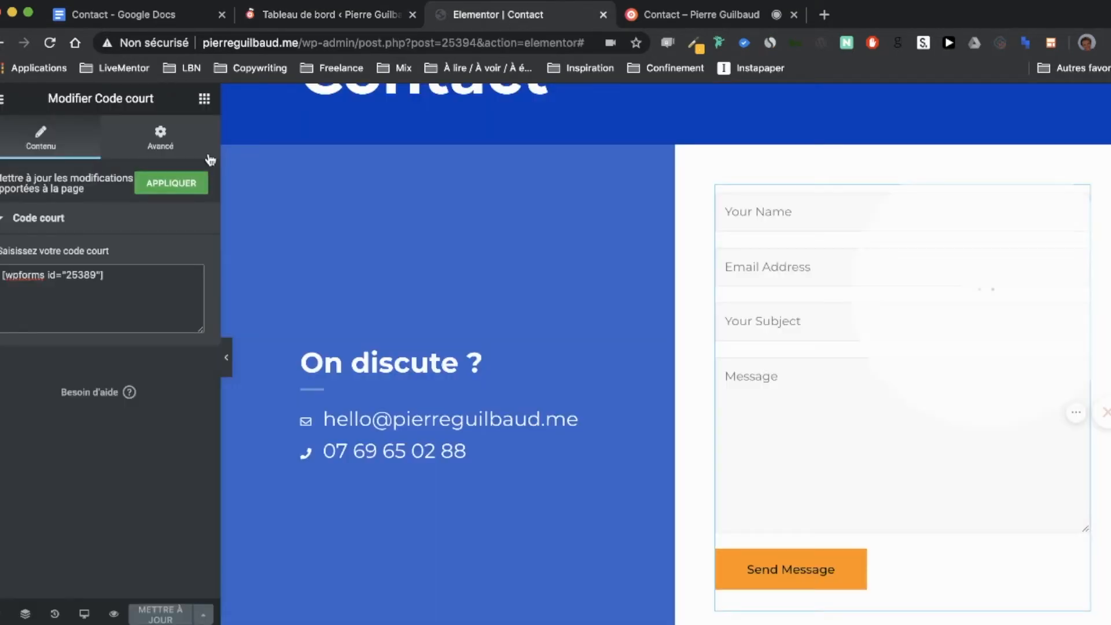
Step: Search the widgets for 'form', preview the locked Form PRO widget, then clear the search
{"action": "left_click", "coordinate": [205, 102]}
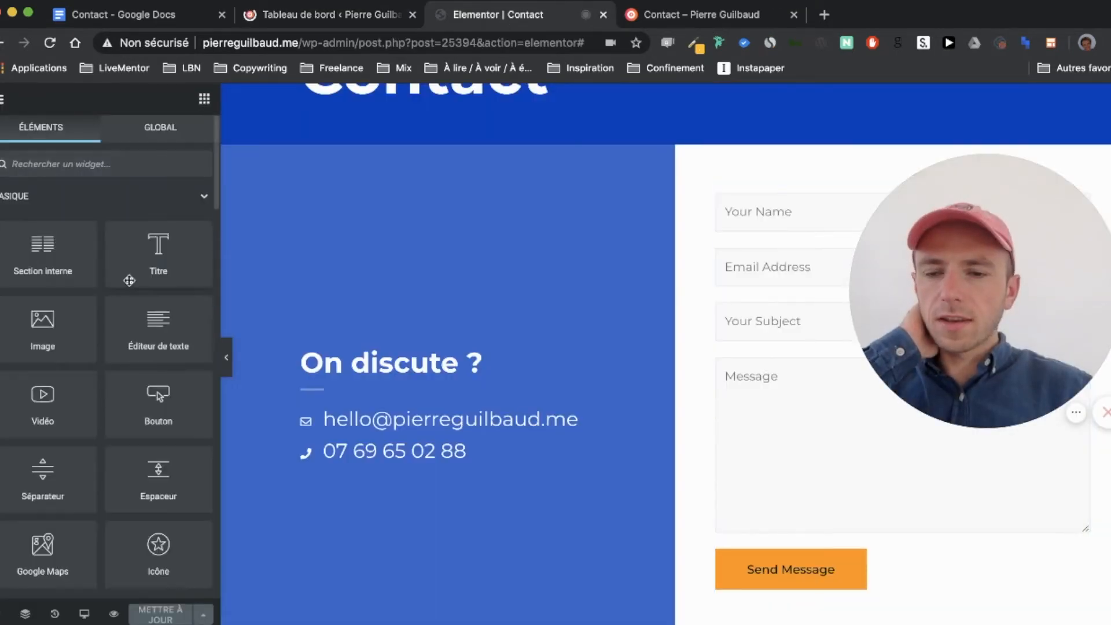
{"action": "type", "text": "form"}
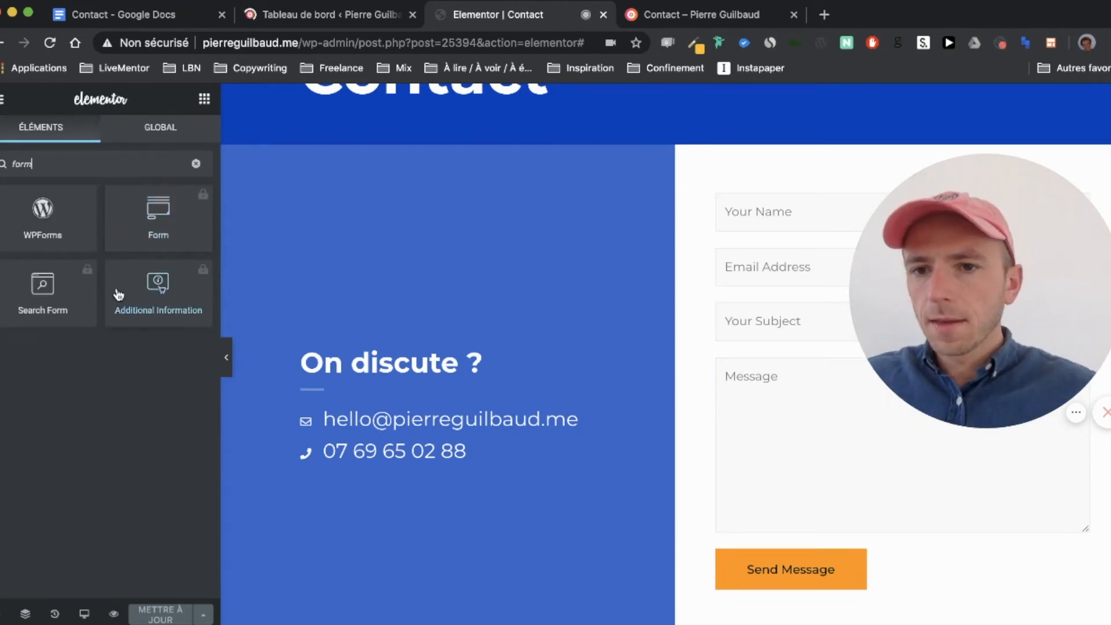
{"action": "left_click", "coordinate": [204, 199]}
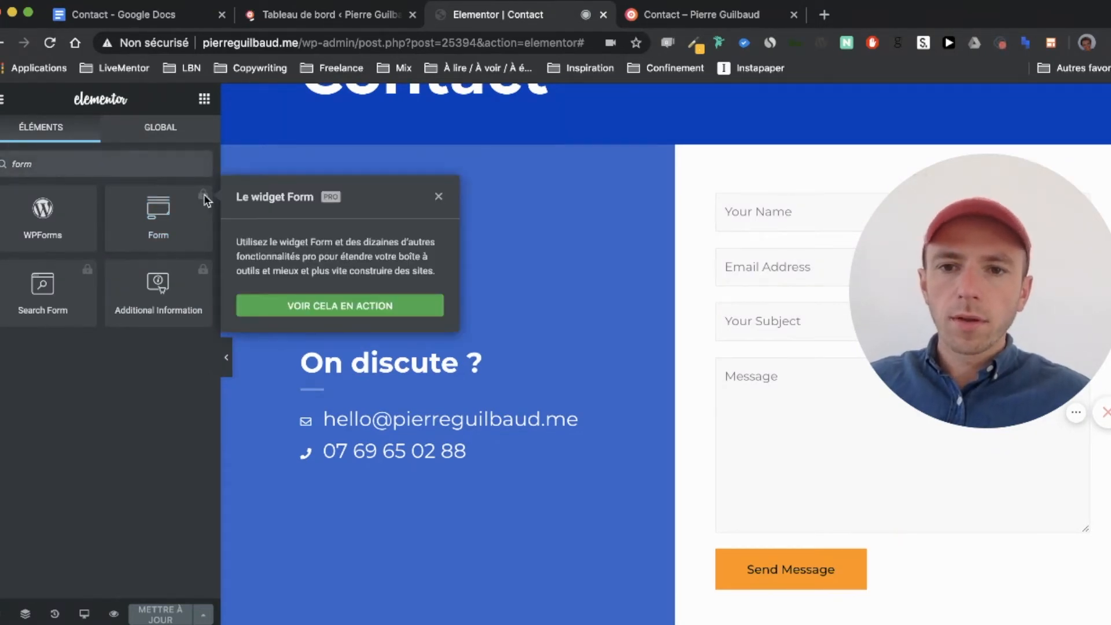
{"action": "left_click", "coordinate": [205, 198]}
{"action": "double_click", "coordinate": [137, 166]}
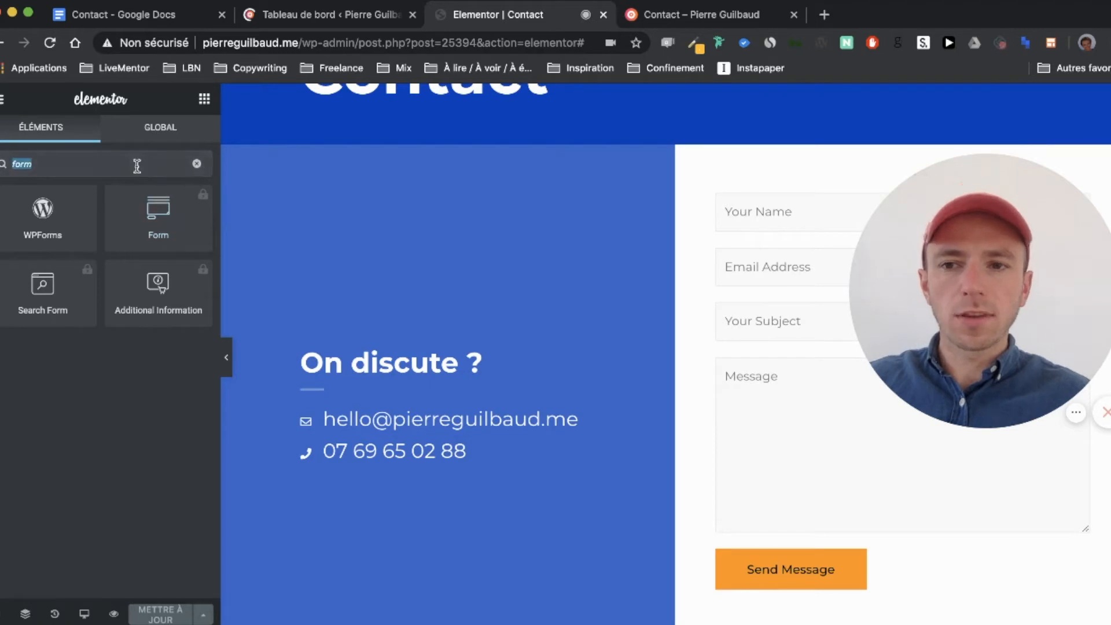
{"action": "key", "text": "BackSpace"}
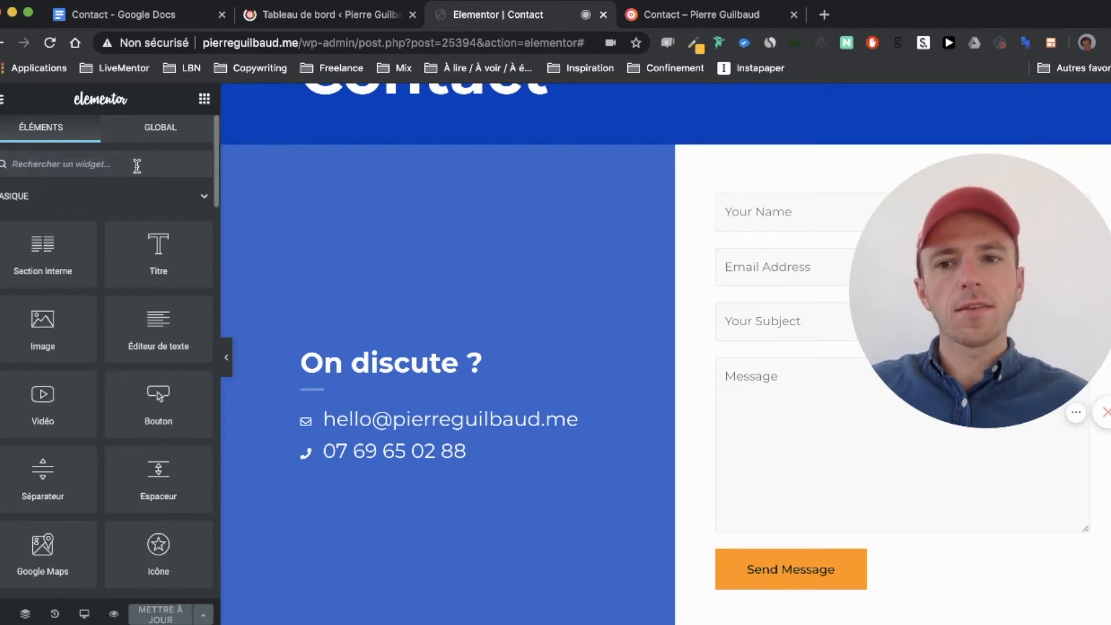
{"action": "left_click", "coordinate": [285, 15]}
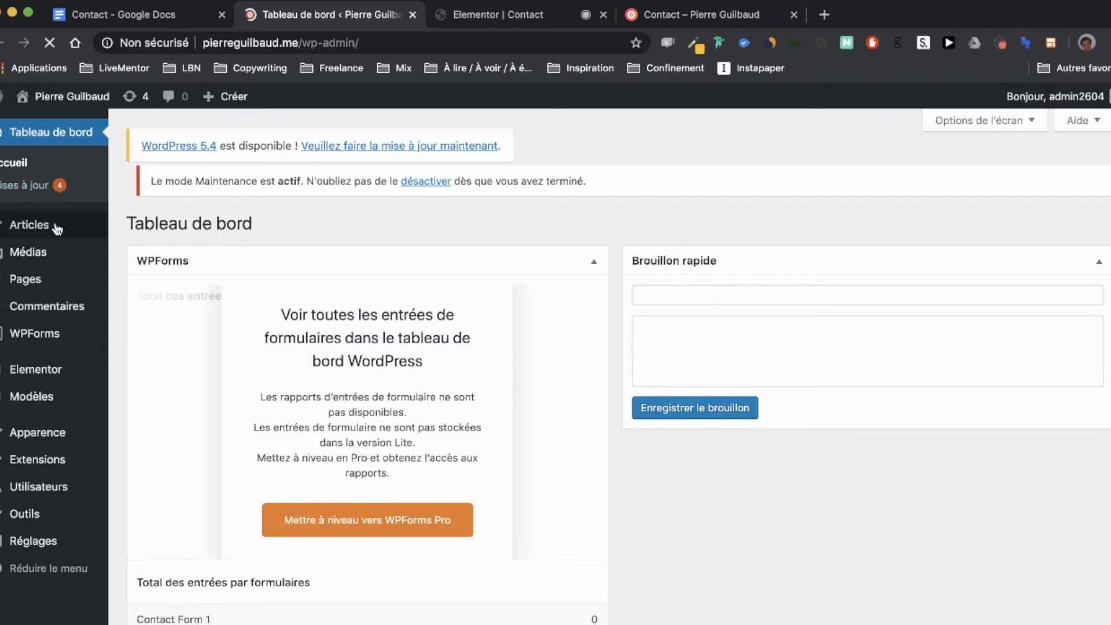
Step: Scroll through the dashboard and open WPForms to see Contact Form 1 listed
{"action": "scroll", "coordinate": [261, 346], "scroll_direction": "down", "scroll_amount": 5}
{"action": "scroll", "coordinate": [261, 347], "scroll_direction": "up", "scroll_amount": 5}
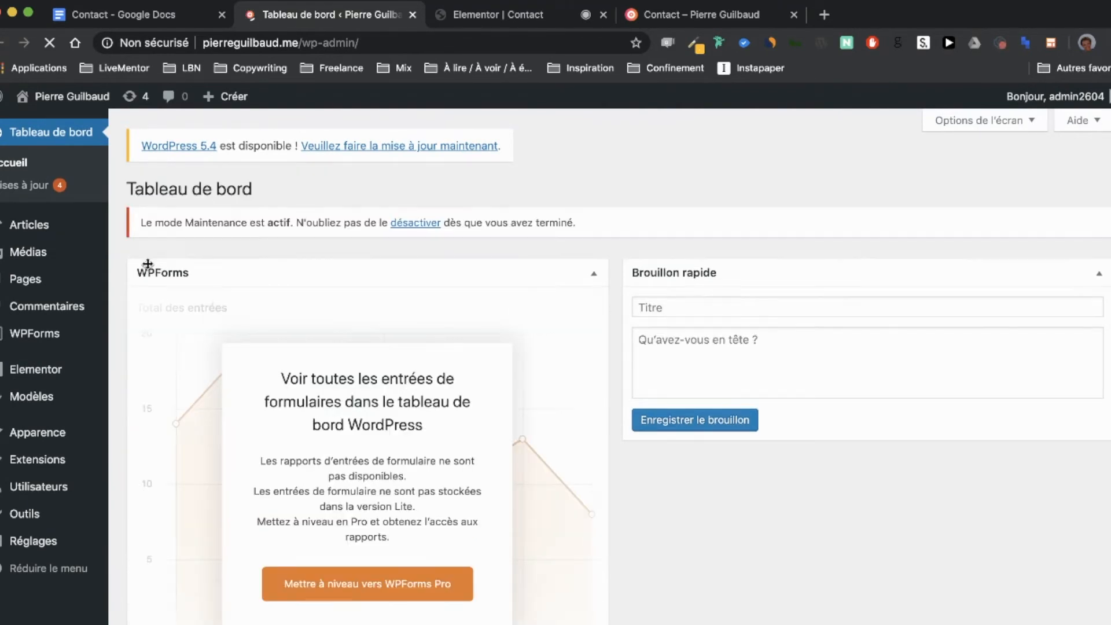
{"action": "scroll", "coordinate": [246, 297], "scroll_direction": "down", "scroll_amount": 1}
{"action": "scroll", "coordinate": [246, 297], "scroll_direction": "down", "scroll_amount": 1}
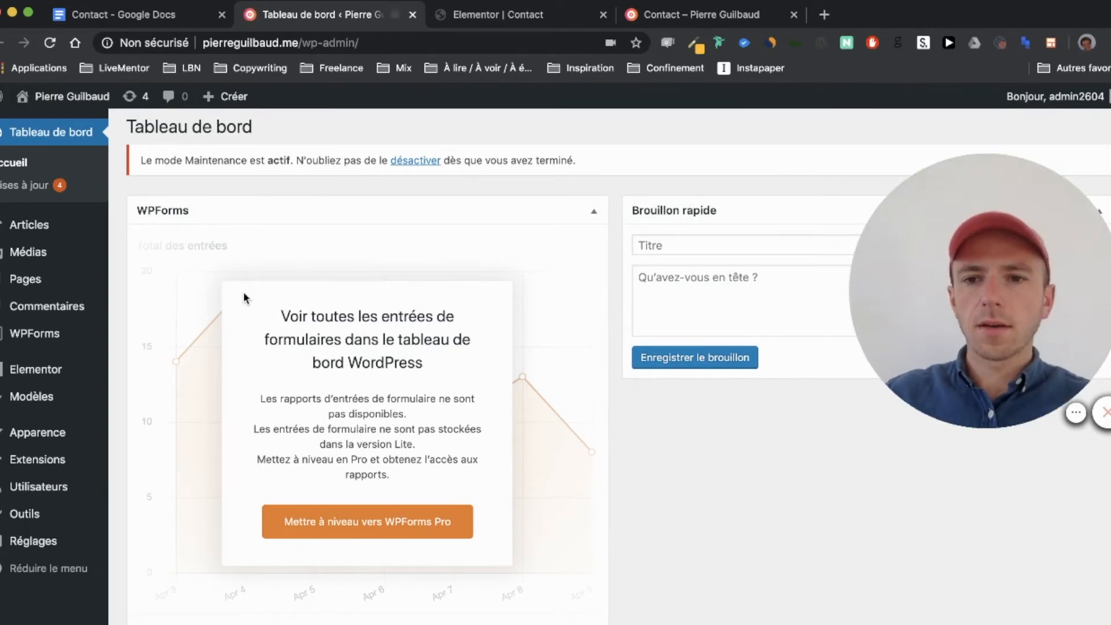
{"action": "scroll", "coordinate": [244, 298], "scroll_direction": "down", "scroll_amount": 3}
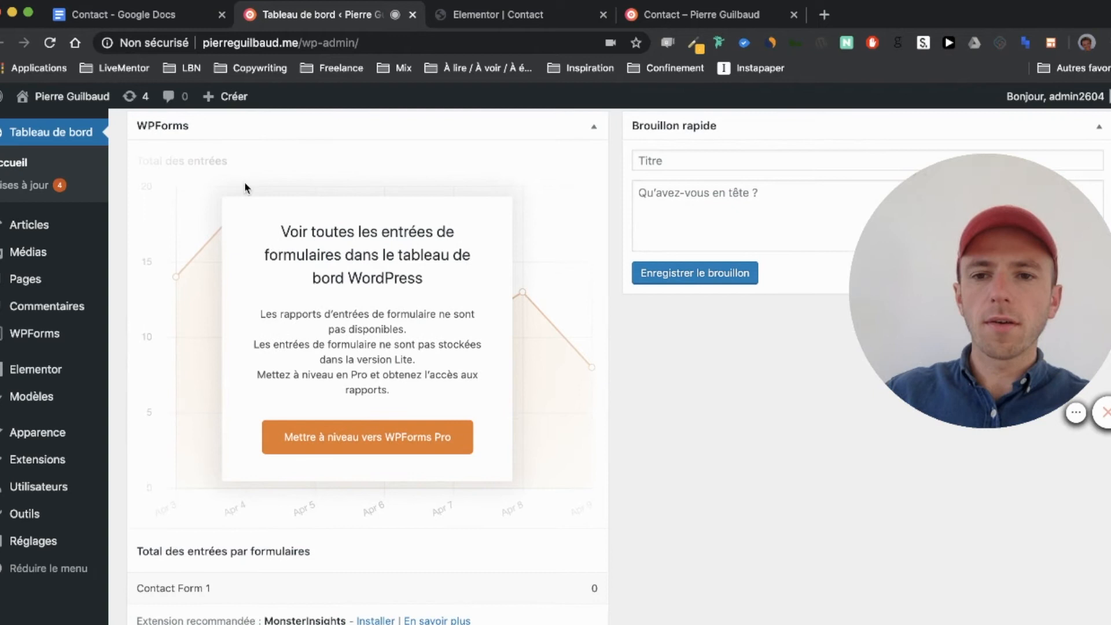
{"action": "scroll", "coordinate": [245, 183], "scroll_direction": "down", "scroll_amount": 1}
{"action": "scroll", "coordinate": [245, 183], "scroll_direction": "up", "scroll_amount": 2}
{"action": "scroll", "coordinate": [249, 179], "scroll_direction": "up", "scroll_amount": 1}
{"action": "scroll", "coordinate": [191, 199], "scroll_direction": "up", "scroll_amount": 2}
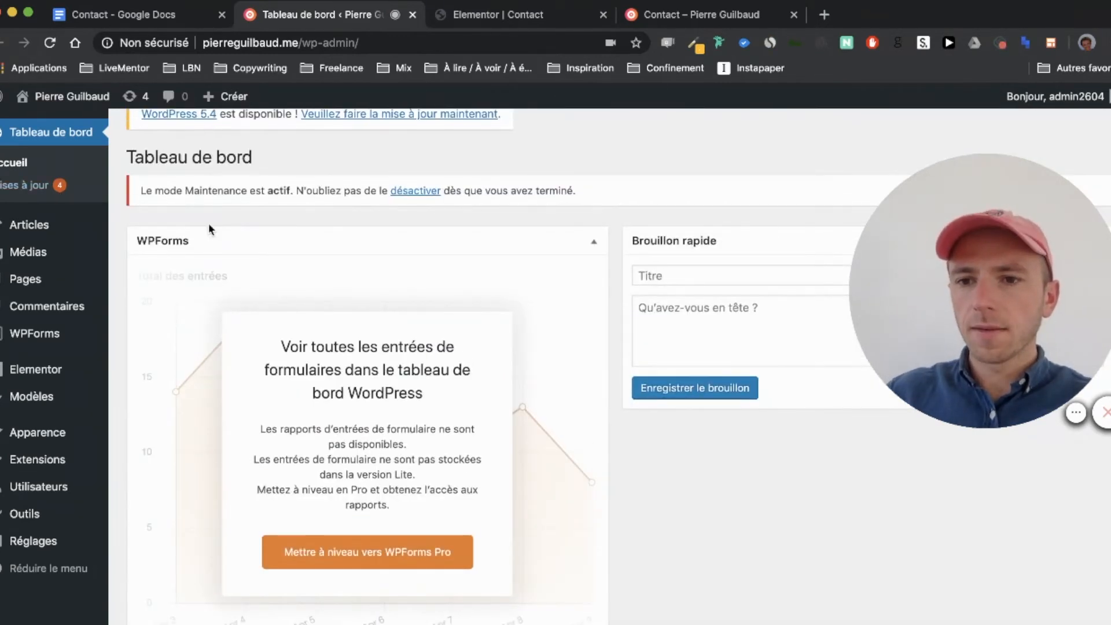
{"action": "mouse_move", "coordinate": [52, 336]}
{"action": "left_click", "coordinate": [52, 336]}
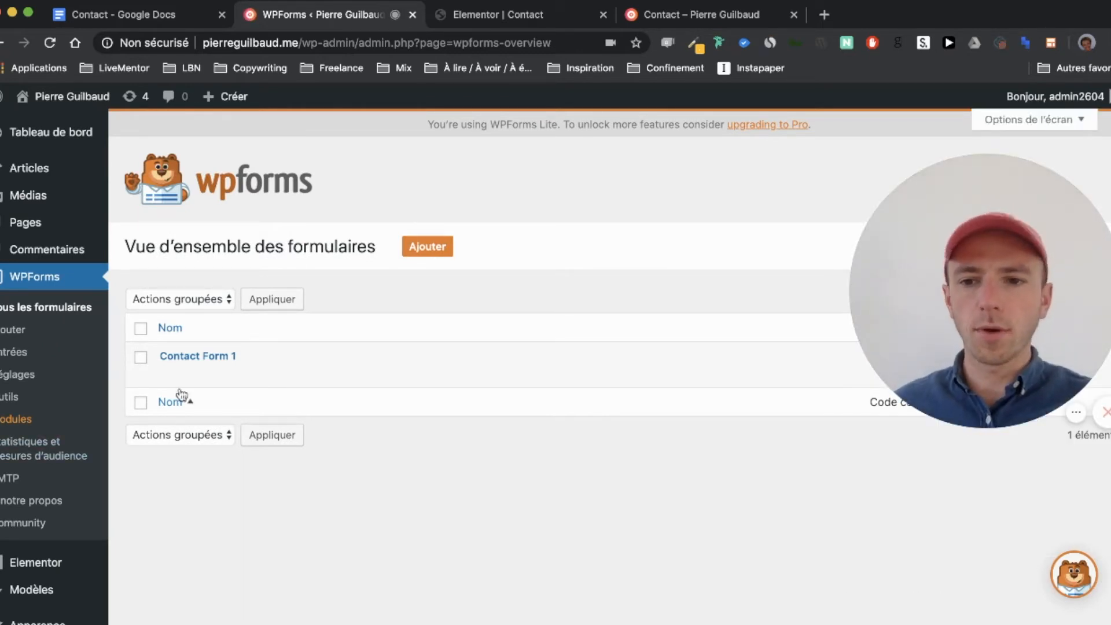
Step: Open Contact Form 1 in the WPForms builder, scroll through its fields, then return to the live page
{"action": "mouse_move", "coordinate": [197, 376]}
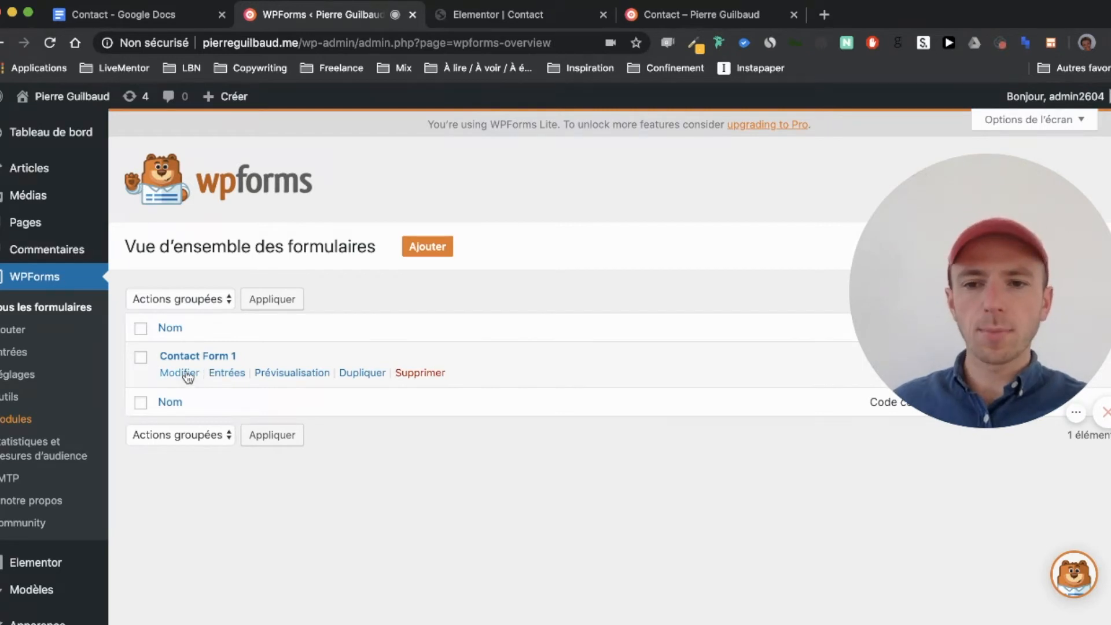
{"action": "left_click", "coordinate": [181, 373]}
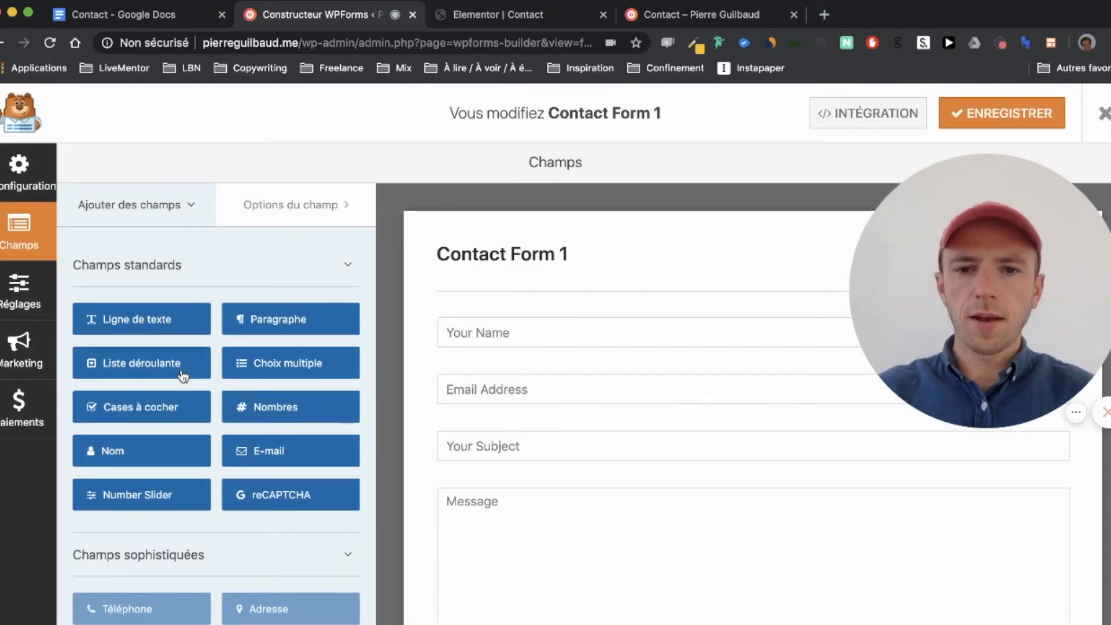
{"action": "scroll", "coordinate": [579, 379], "scroll_direction": "down", "scroll_amount": 1}
{"action": "scroll", "coordinate": [581, 383], "scroll_direction": "down", "scroll_amount": 2}
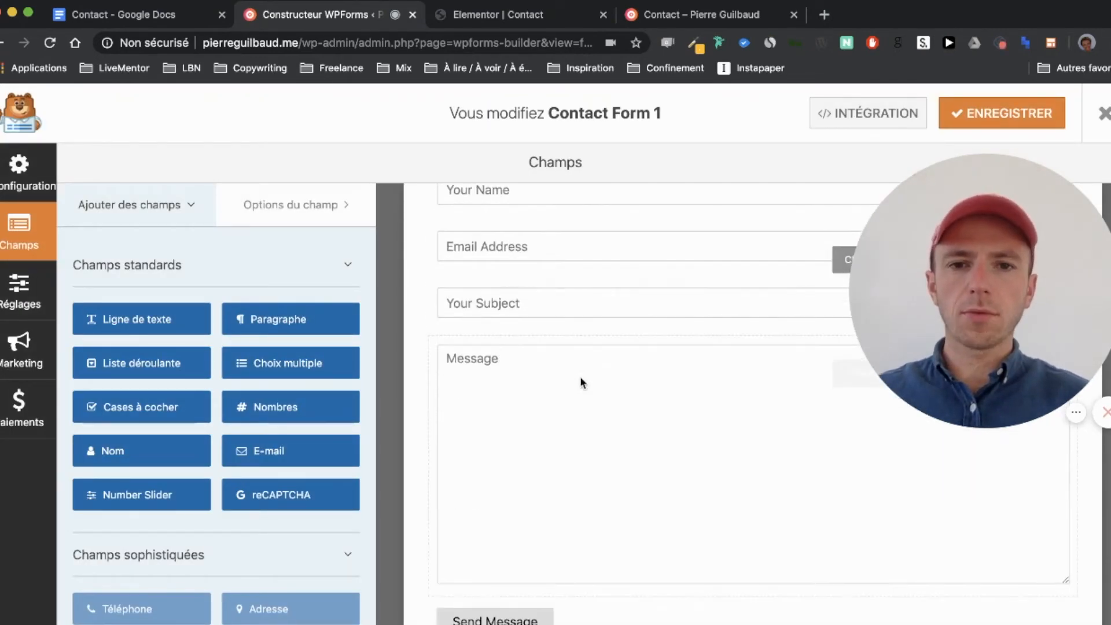
{"action": "scroll", "coordinate": [581, 448], "scroll_direction": "down", "scroll_amount": 1}
{"action": "scroll", "coordinate": [581, 447], "scroll_direction": "up", "scroll_amount": 2}
{"action": "scroll", "coordinate": [580, 441], "scroll_direction": "up", "scroll_amount": 2}
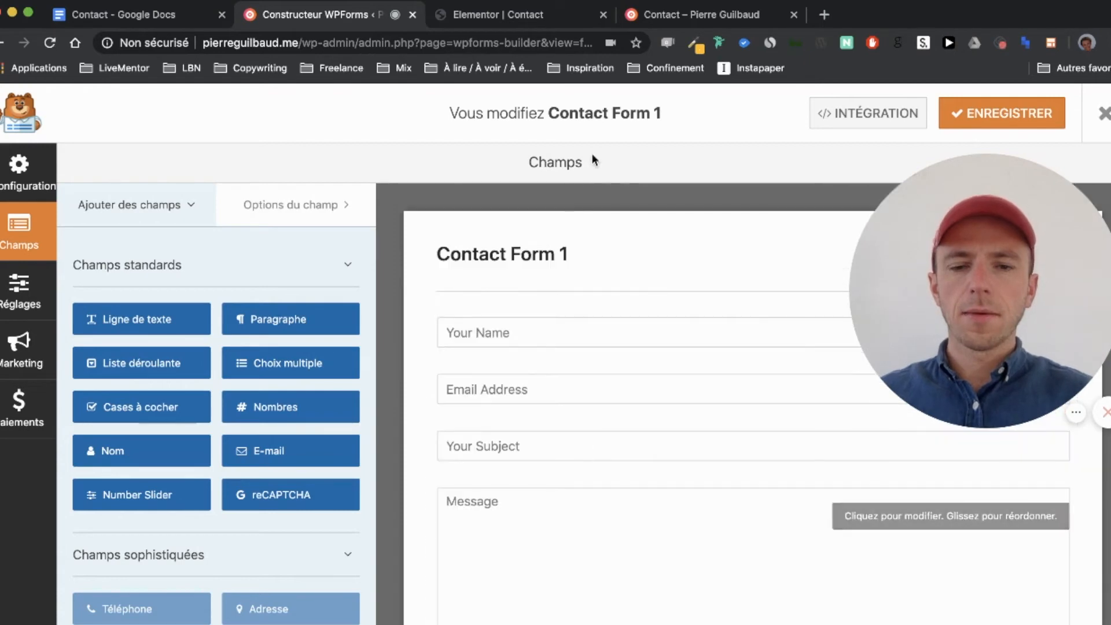
{"action": "left_click", "coordinate": [646, 14]}
{"action": "scroll", "coordinate": [602, 381], "scroll_direction": "down", "scroll_amount": 3}
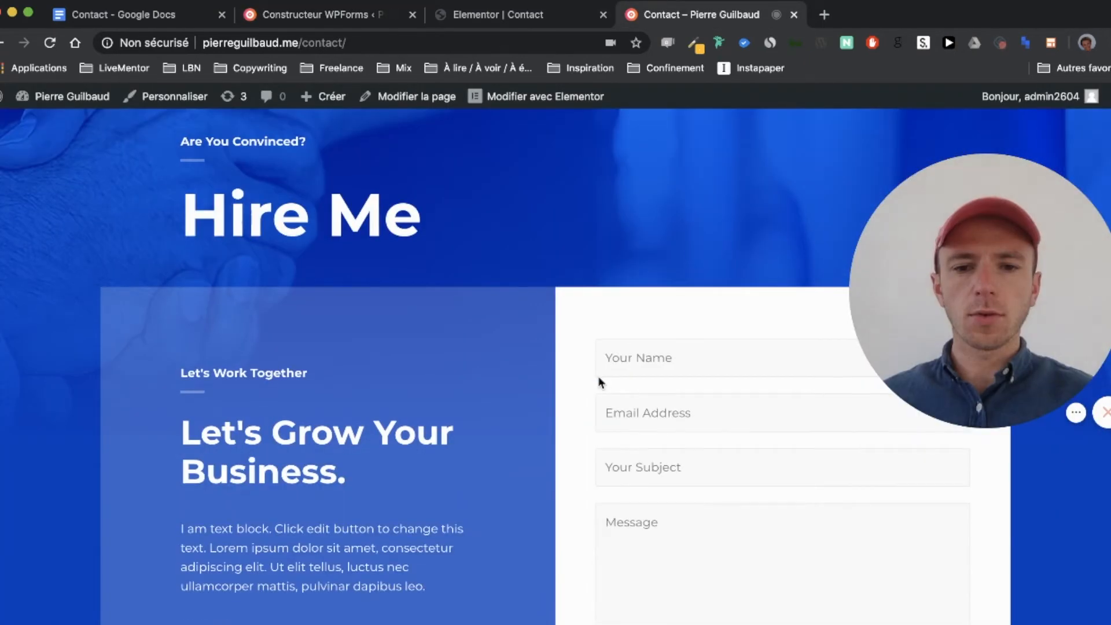
Step: Reload the live Contact page and try its Message field before going back to the editor
{"action": "key", "text": "super+r"}
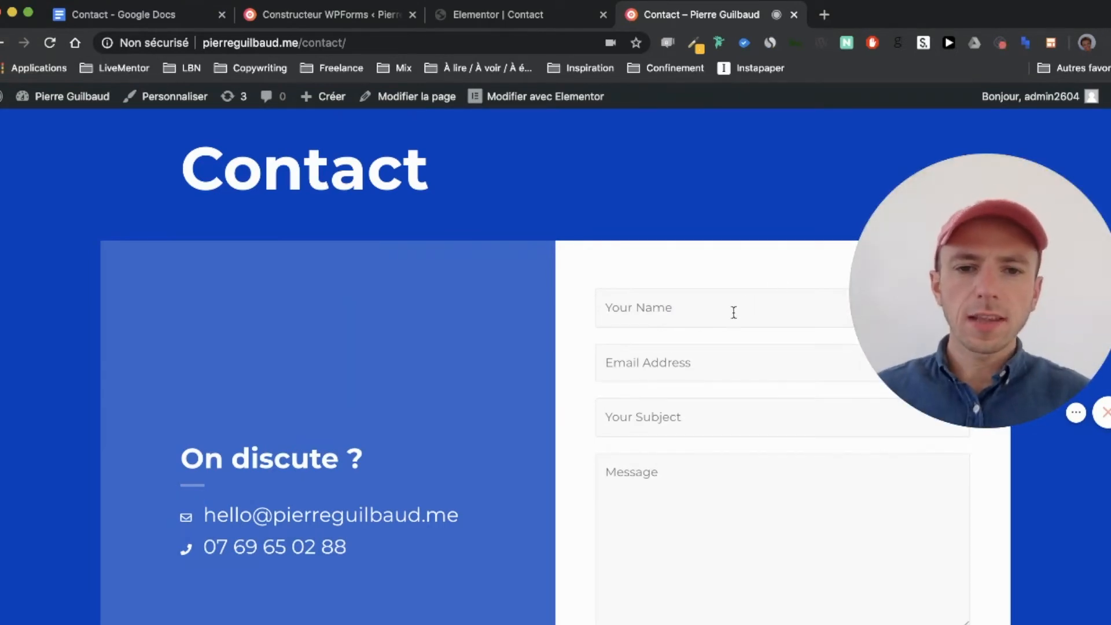
{"action": "scroll", "coordinate": [734, 313], "scroll_direction": "down", "scroll_amount": 2}
{"action": "scroll", "coordinate": [685, 348], "scroll_direction": "down", "scroll_amount": 2}
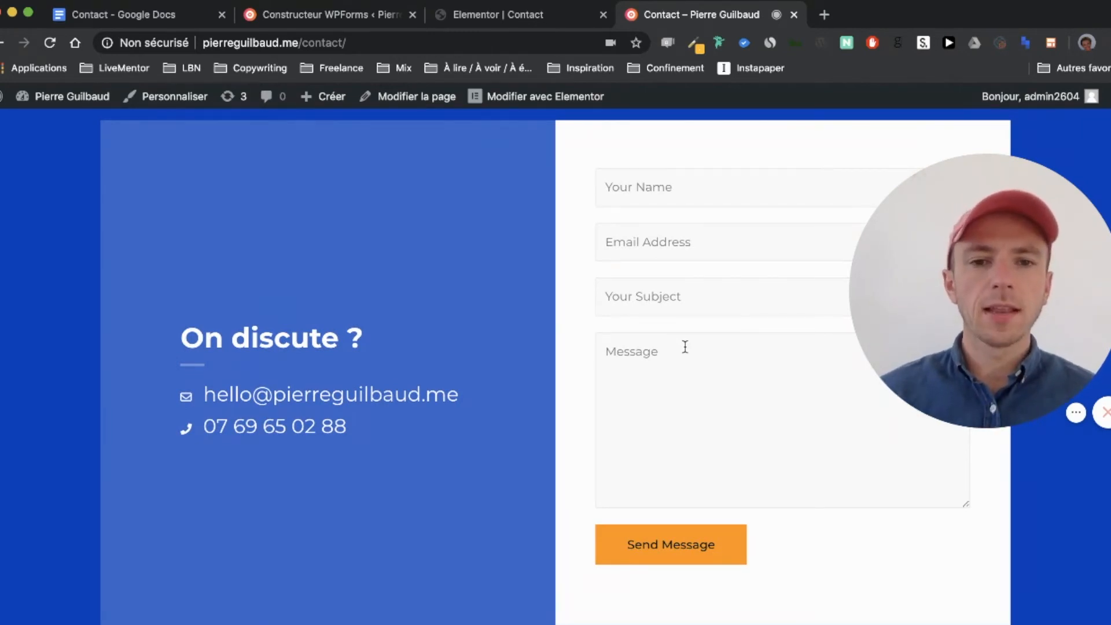
{"action": "left_click", "coordinate": [684, 347]}
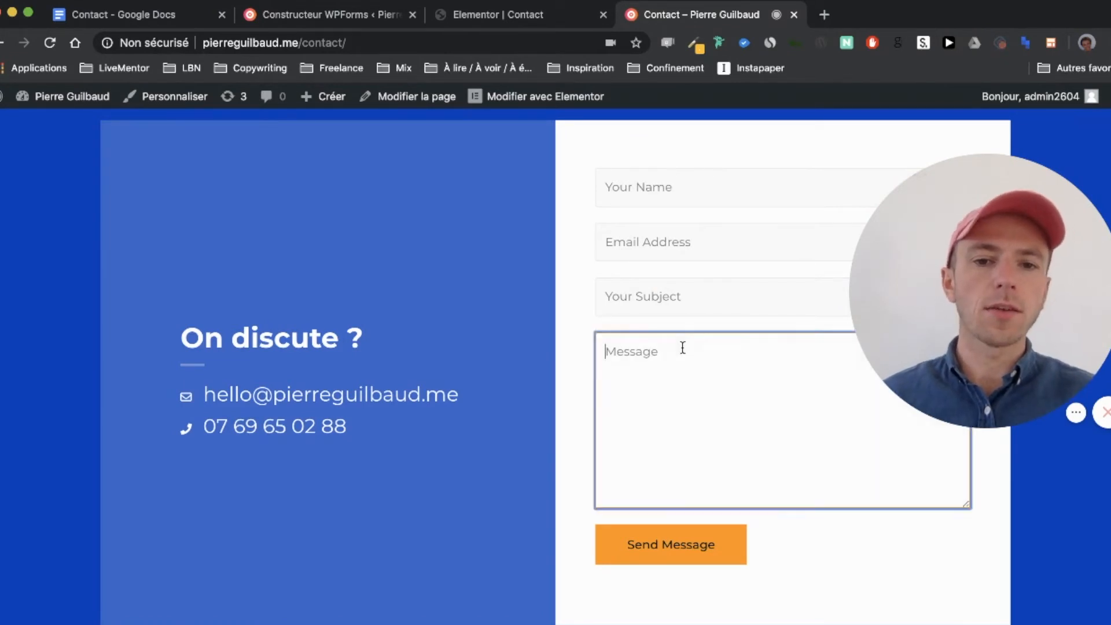
{"action": "left_click", "coordinate": [579, 316]}
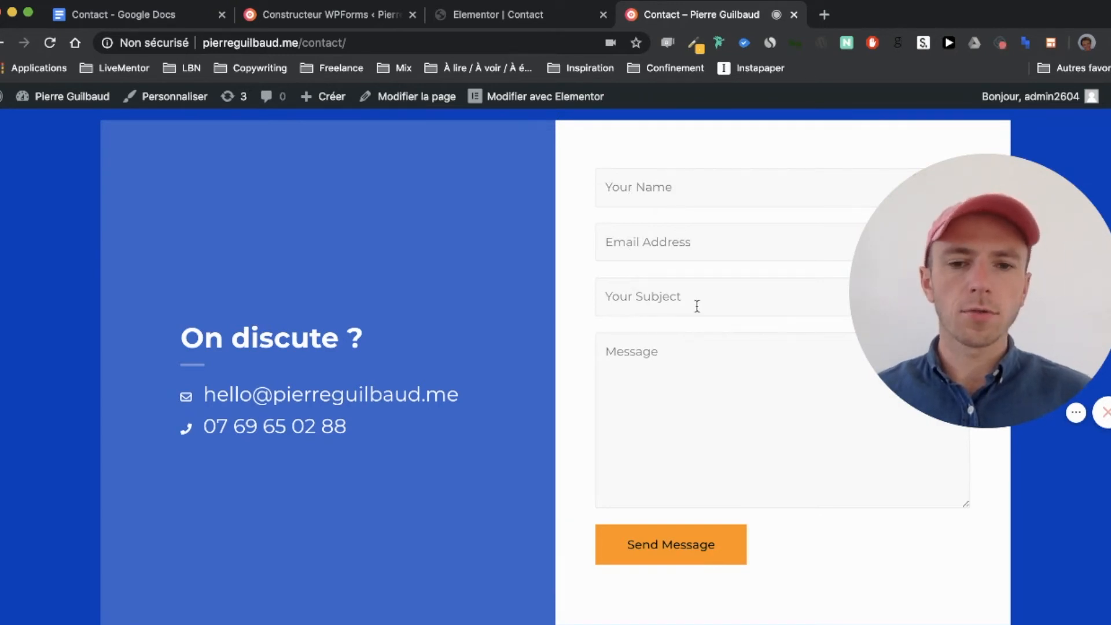
{"action": "scroll", "coordinate": [670, 372], "scroll_direction": "down", "scroll_amount": 1}
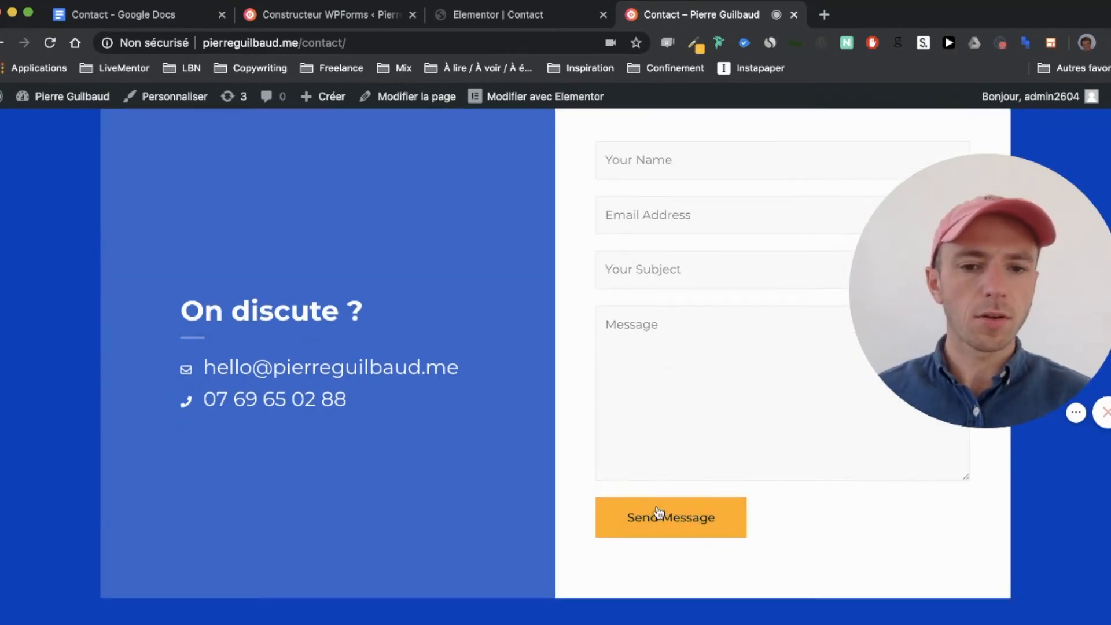
{"action": "left_click", "coordinate": [474, 12]}
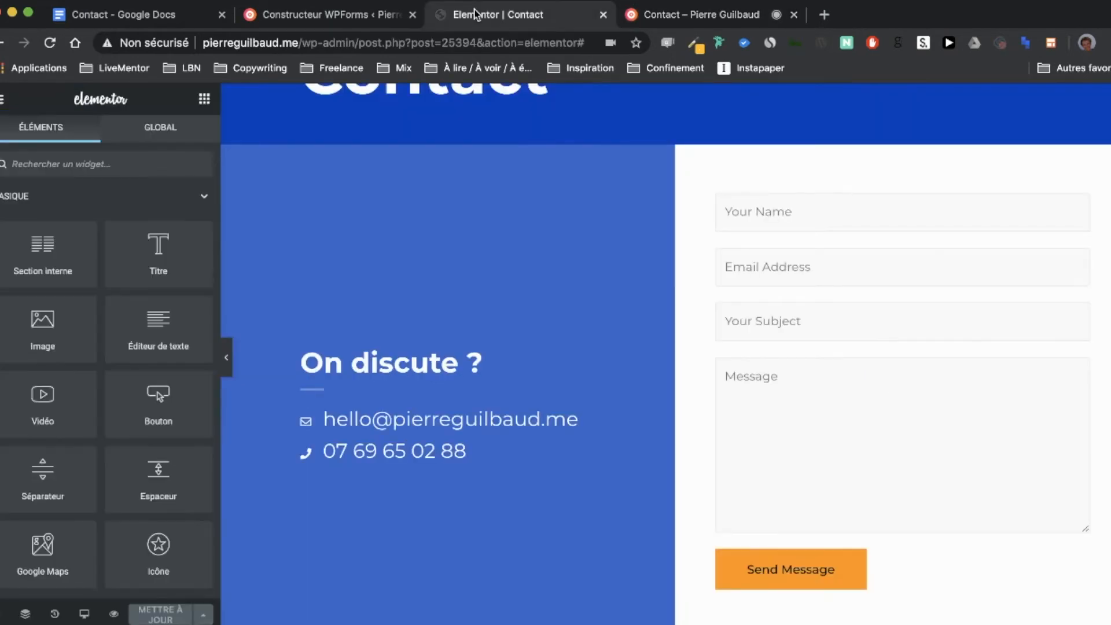
Step: Change the name field's placeholder from 'Your Name' to 'Nom' in its advanced options
{"action": "left_click", "coordinate": [317, 15]}
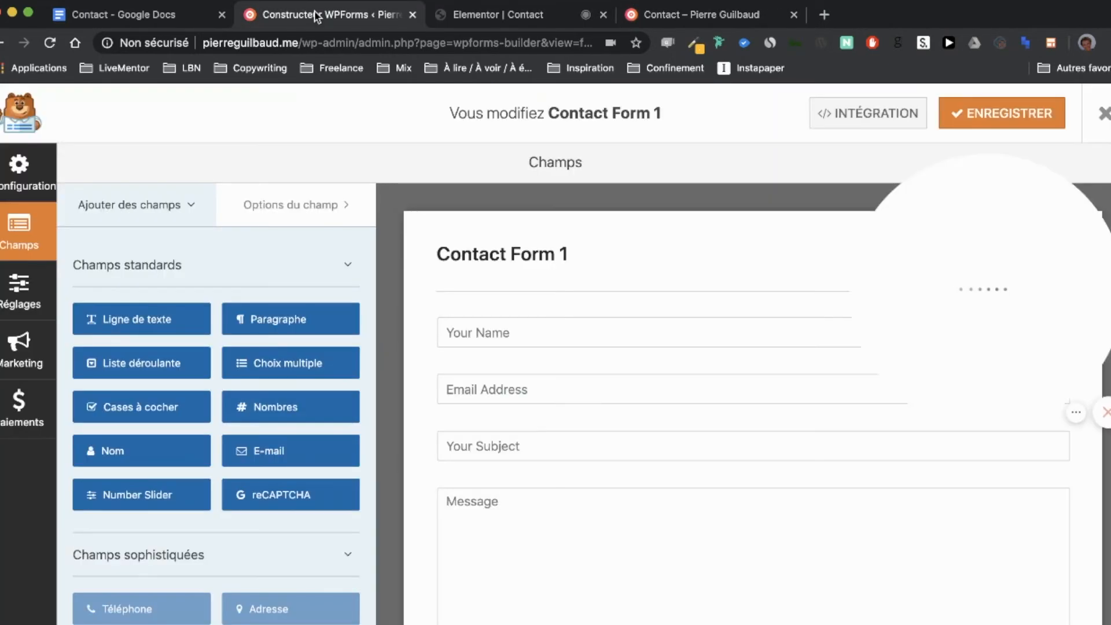
{"action": "scroll", "coordinate": [424, 364], "scroll_direction": "down", "scroll_amount": 1}
{"action": "scroll", "coordinate": [426, 358], "scroll_direction": "up", "scroll_amount": 1}
{"action": "left_click", "coordinate": [494, 339]}
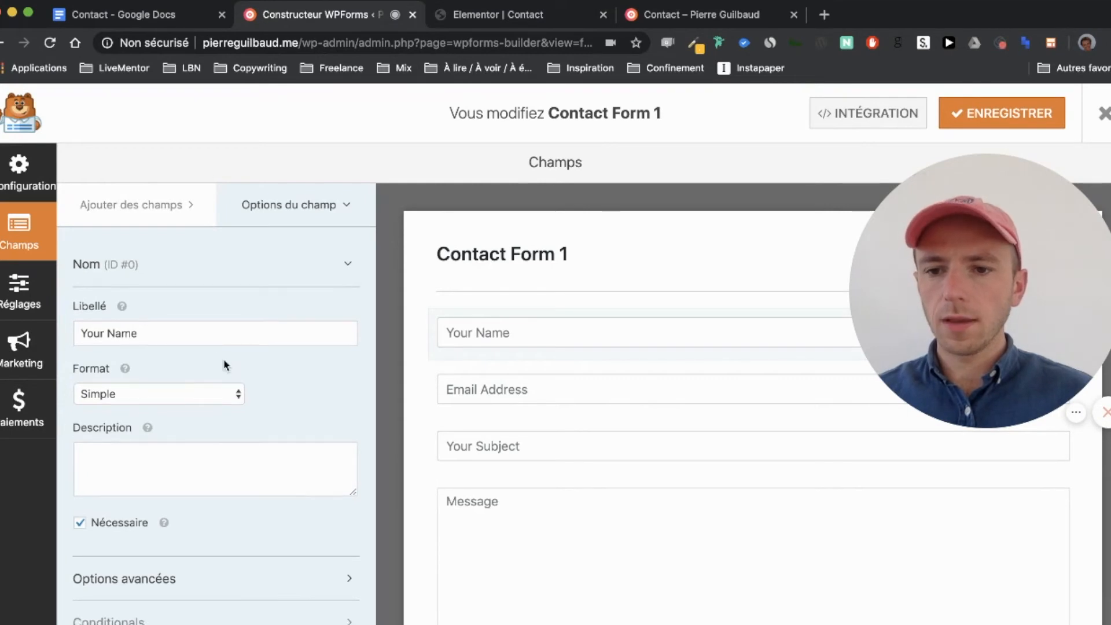
{"action": "scroll", "coordinate": [226, 365], "scroll_direction": "down", "scroll_amount": 1}
{"action": "scroll", "coordinate": [277, 293], "scroll_direction": "up", "scroll_amount": 1}
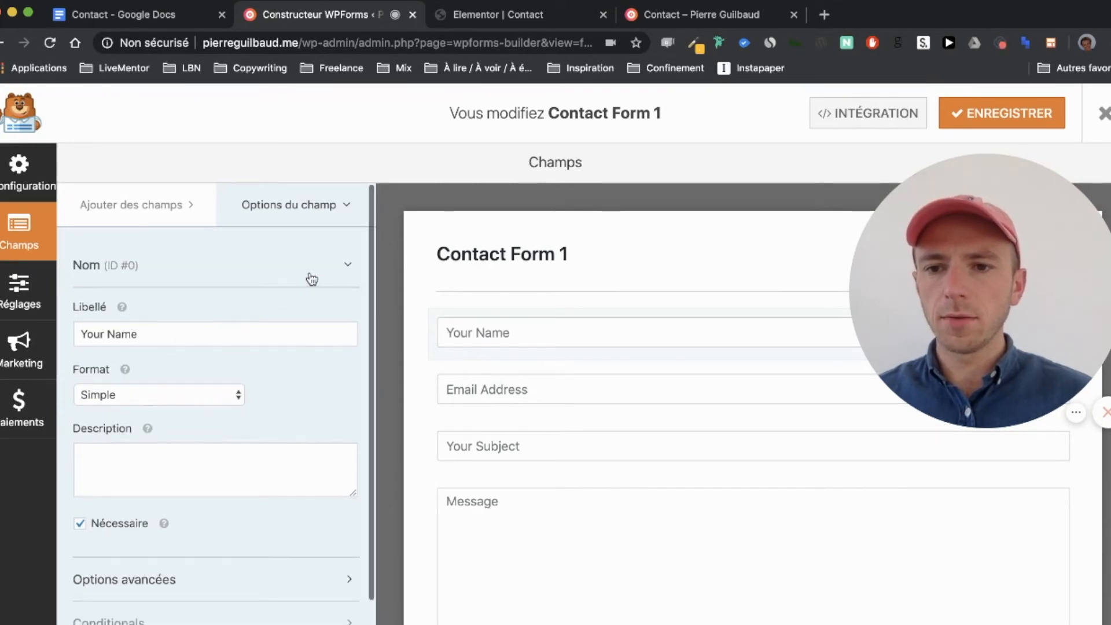
{"action": "left_click", "coordinate": [311, 278]}
{"action": "left_click", "coordinate": [293, 318]}
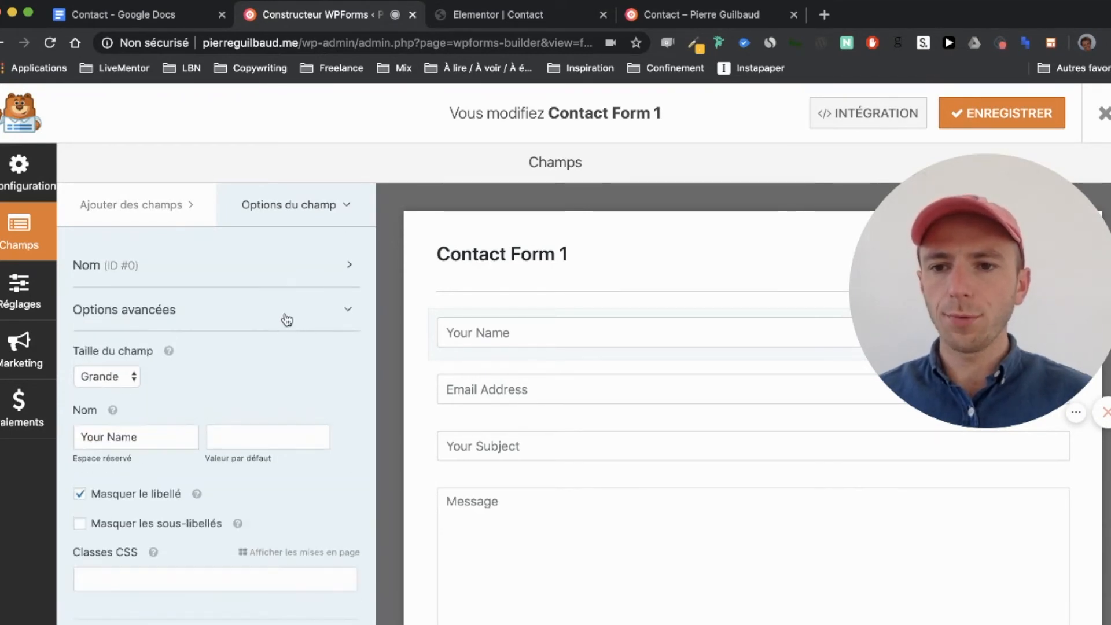
{"action": "scroll", "coordinate": [176, 373], "scroll_direction": "down", "scroll_amount": 1}
{"action": "left_click", "coordinate": [143, 399]}
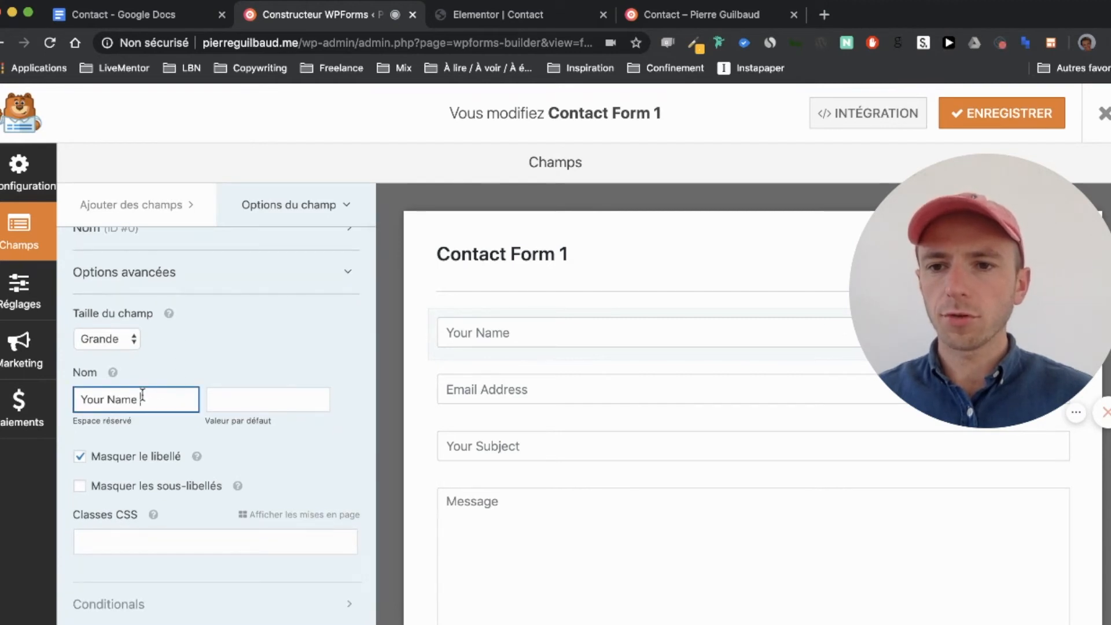
{"action": "key", "text": "super+a"}
{"action": "key", "text": "BackSpace"}
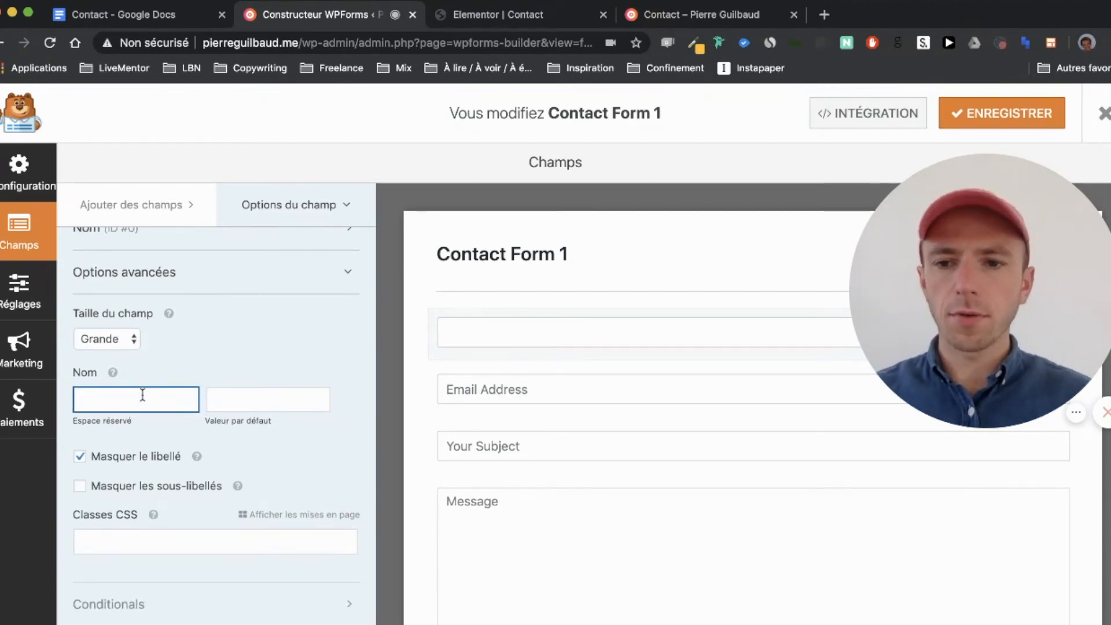
{"action": "type", "text": "Nom"}
{"action": "scroll", "coordinate": [241, 387], "scroll_direction": "up", "scroll_amount": 1}
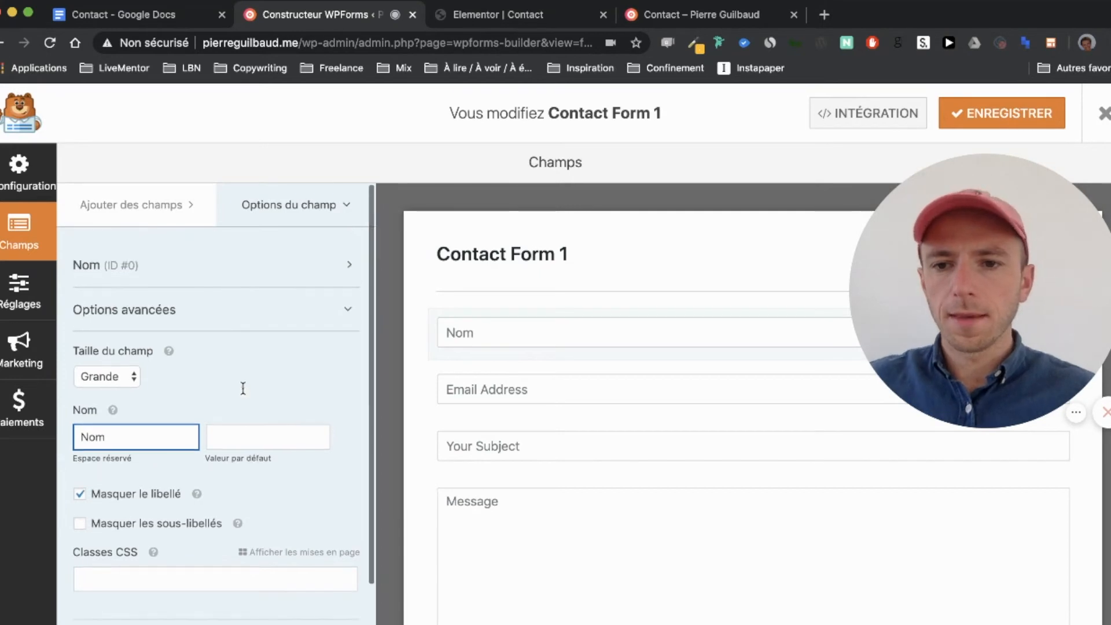
Step: Change the email field's placeholder from 'Email Address' to 'Email'
{"action": "left_click", "coordinate": [564, 389]}
{"action": "left_click", "coordinate": [331, 274]}
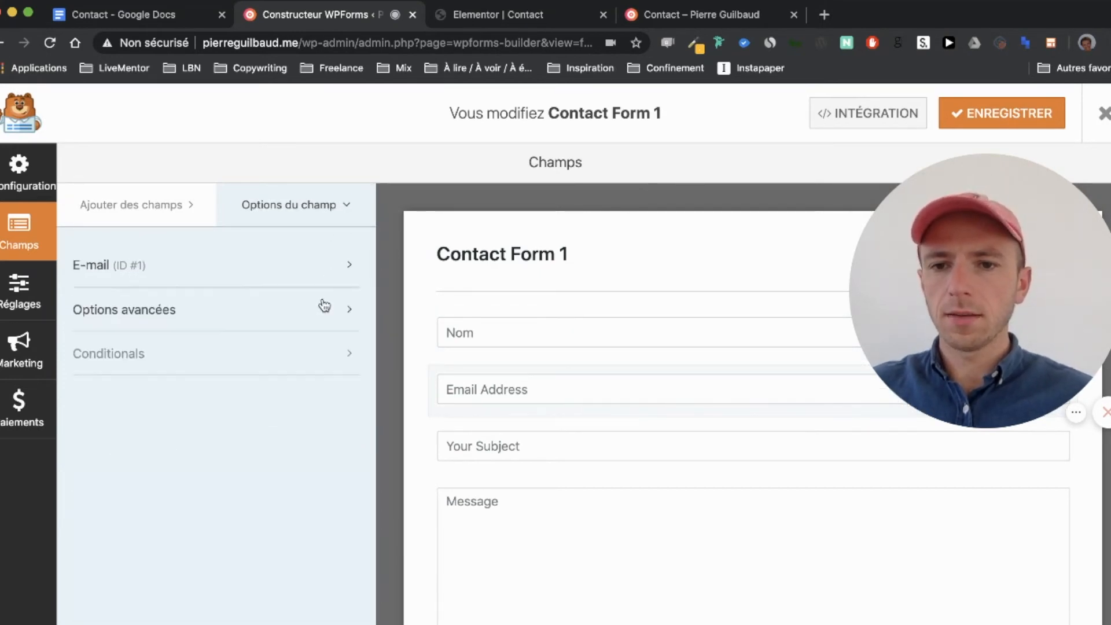
{"action": "left_click", "coordinate": [317, 308]}
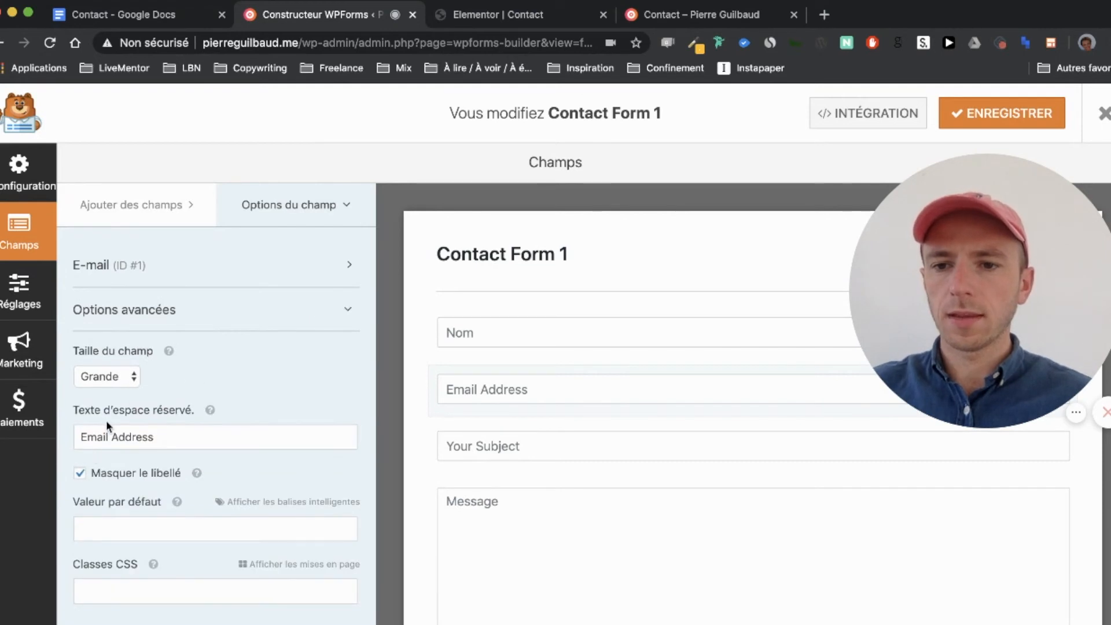
{"action": "triple_click", "coordinate": [101, 434]}
{"action": "type", "text": "Email"}
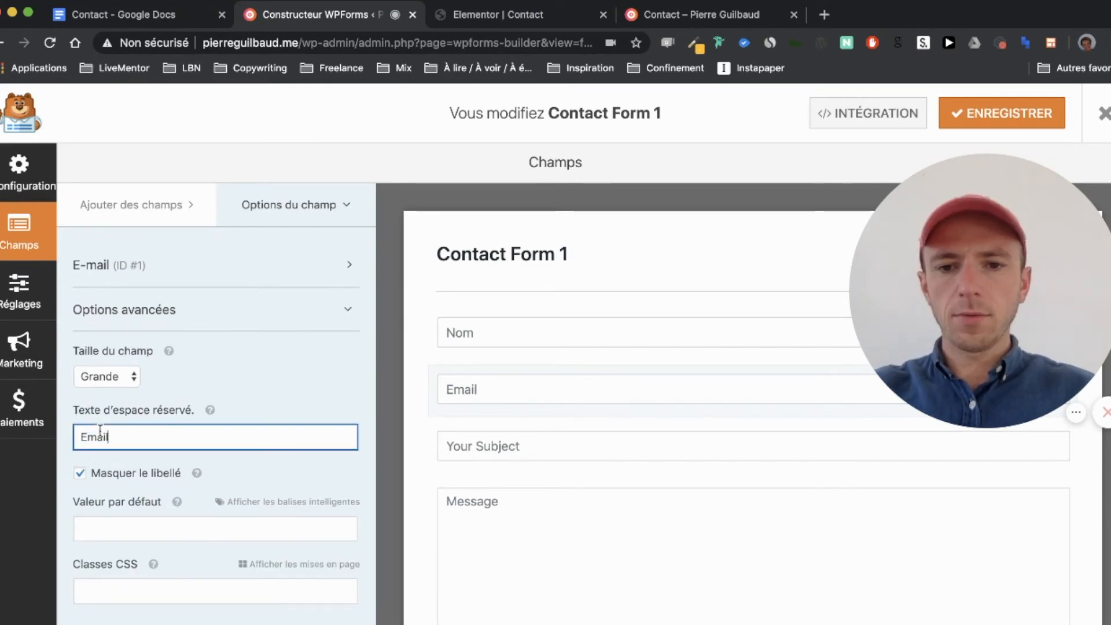
{"action": "left_click", "coordinate": [488, 457]}
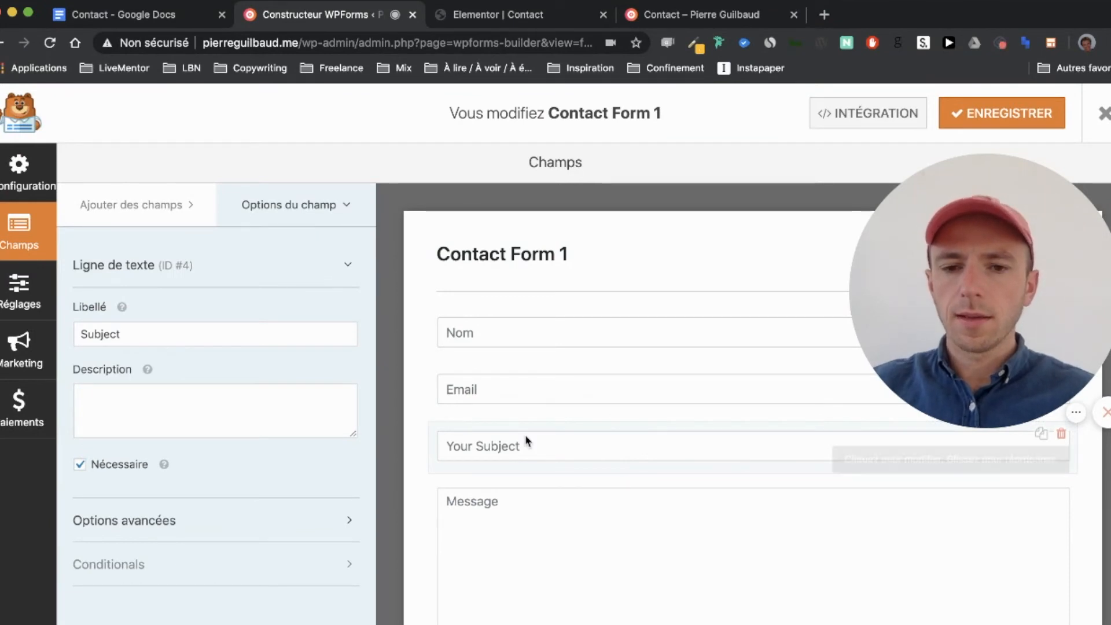
Step: Replace the Your Subject field with an unlabelled Liste déroulante between Email and Message
{"action": "left_click", "coordinate": [1062, 435]}
{"action": "left_click", "coordinate": [509, 405]}
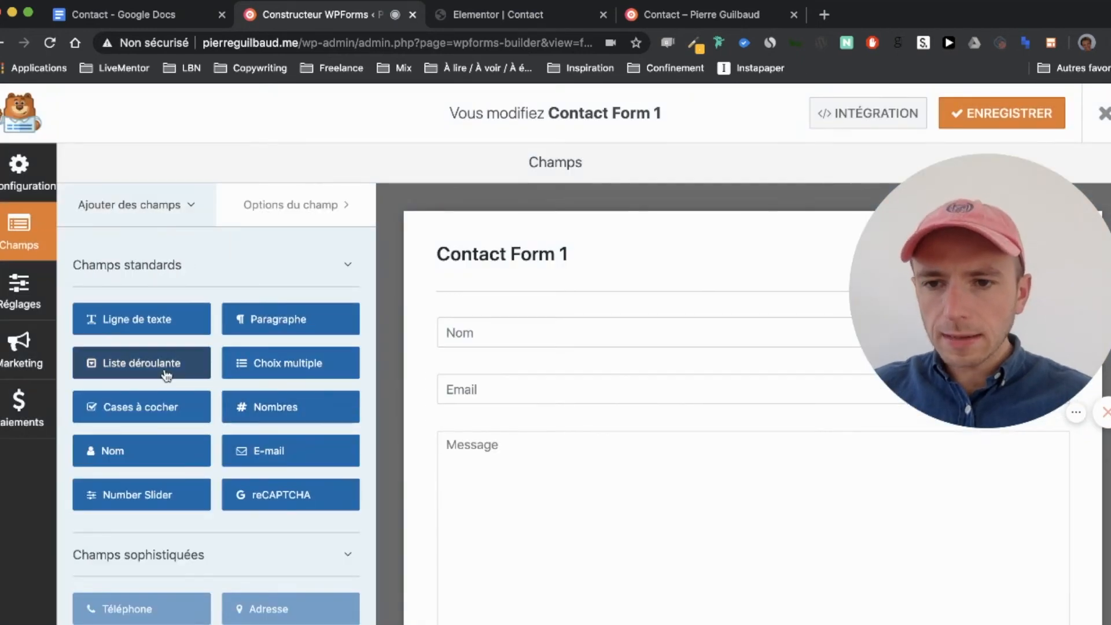
{"action": "left_click_drag", "start_coordinate": [137, 363], "coordinate": [496, 421]}
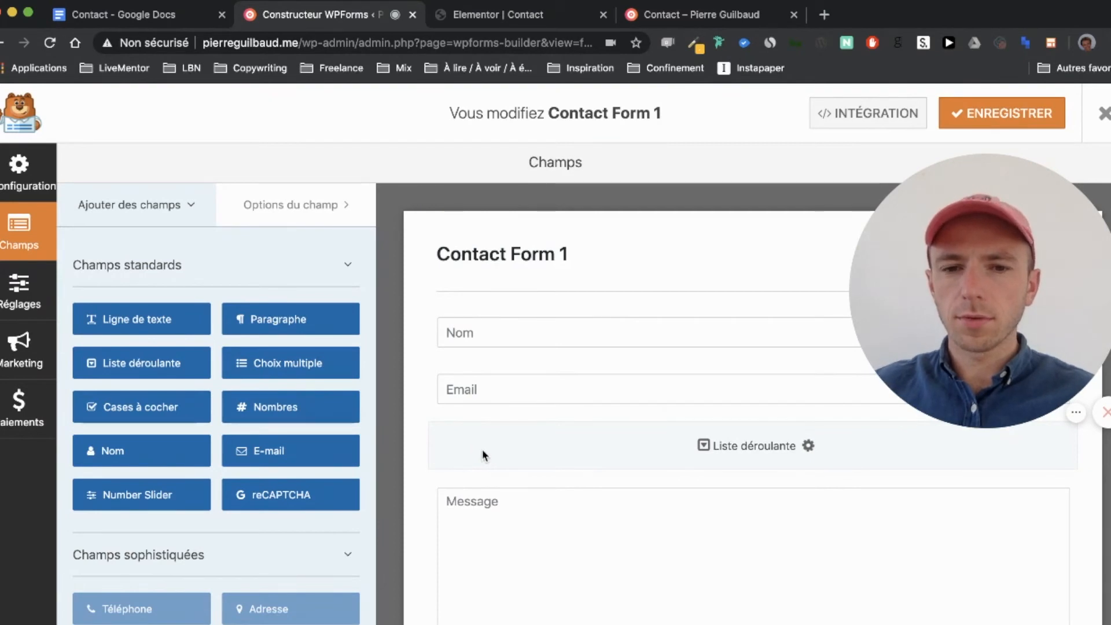
{"action": "left_click", "coordinate": [490, 443]}
{"action": "left_click", "coordinate": [224, 334]}
{"action": "key", "text": "super+a"}
{"action": "key", "text": "BackSpace"}
Step: Rename the dropdown choices to Je suis une startup, Je suis un incubateur, Je suis un indépendant(e)
{"action": "left_click", "coordinate": [196, 391]}
{"action": "key", "text": "super+a"}
{"action": "type", "text": "Je suis une startup"}
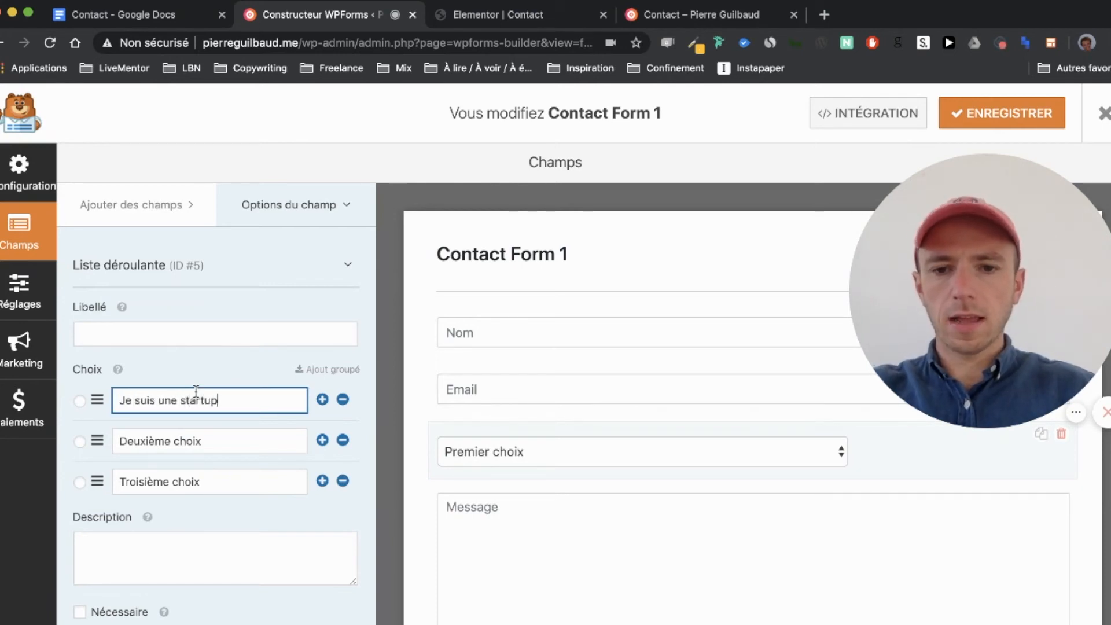
{"action": "left_click", "coordinate": [191, 439]}
{"action": "key", "text": "super+a"}
{"action": "type", "text": "Je suis un ind"}
{"action": "type", "text": "ubateur"}
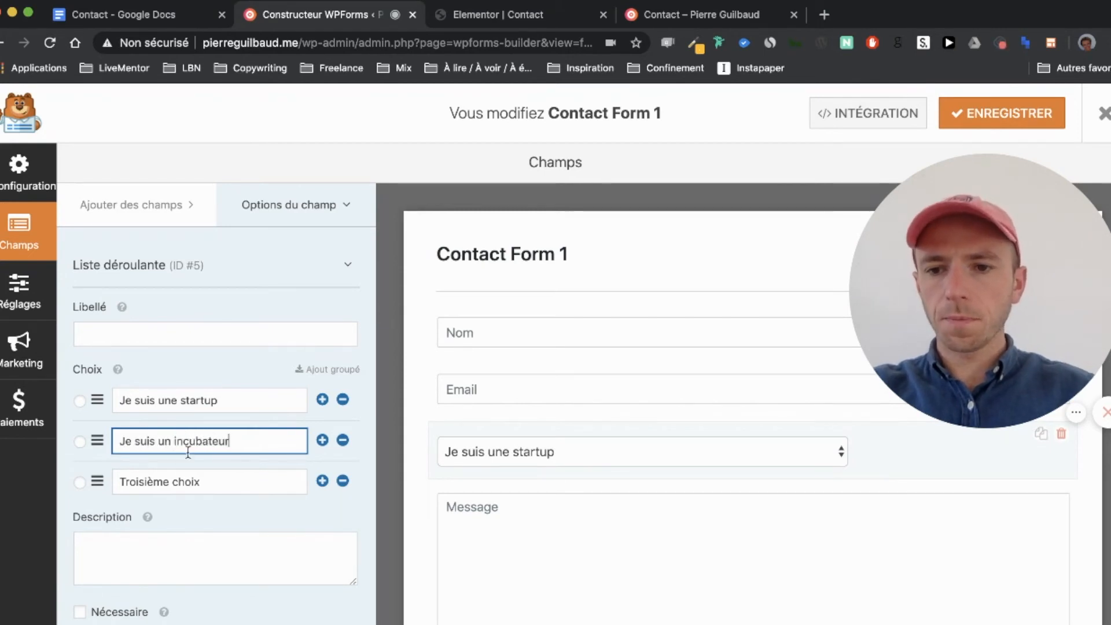
{"action": "double_click", "coordinate": [165, 483]}
{"action": "key", "text": "super+a"}
{"action": "type", "text": "Je suis un indéepe"}
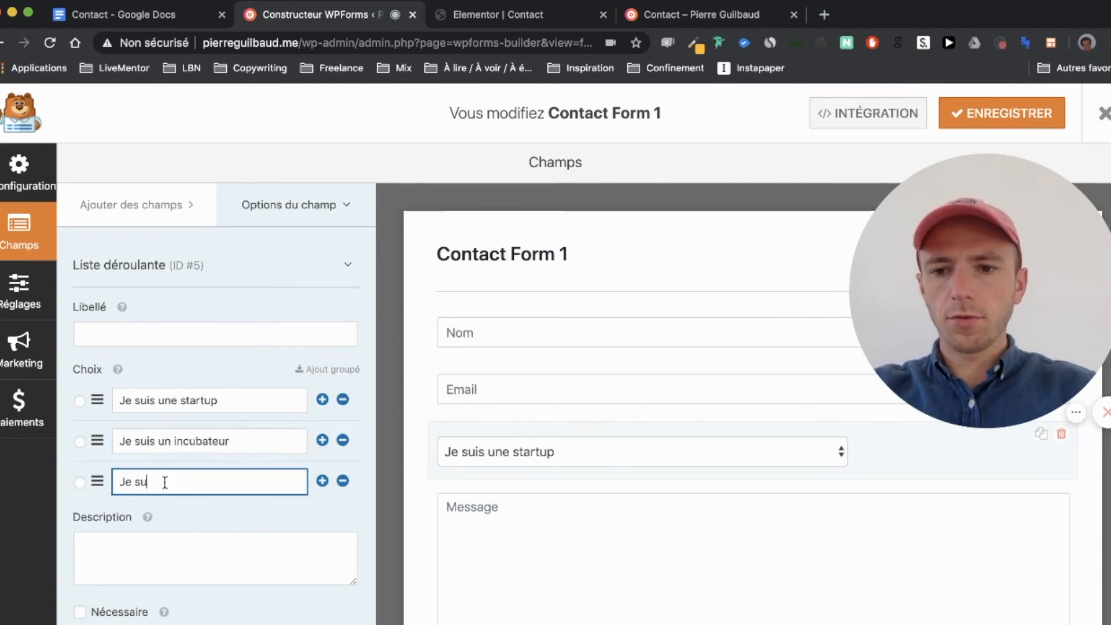
{"action": "key", "text": "BackSpace"}
{"action": "key", "text": "BackSpace"}
{"action": "key", "text": "BackSpace"}
{"action": "type", "text": "pe"}
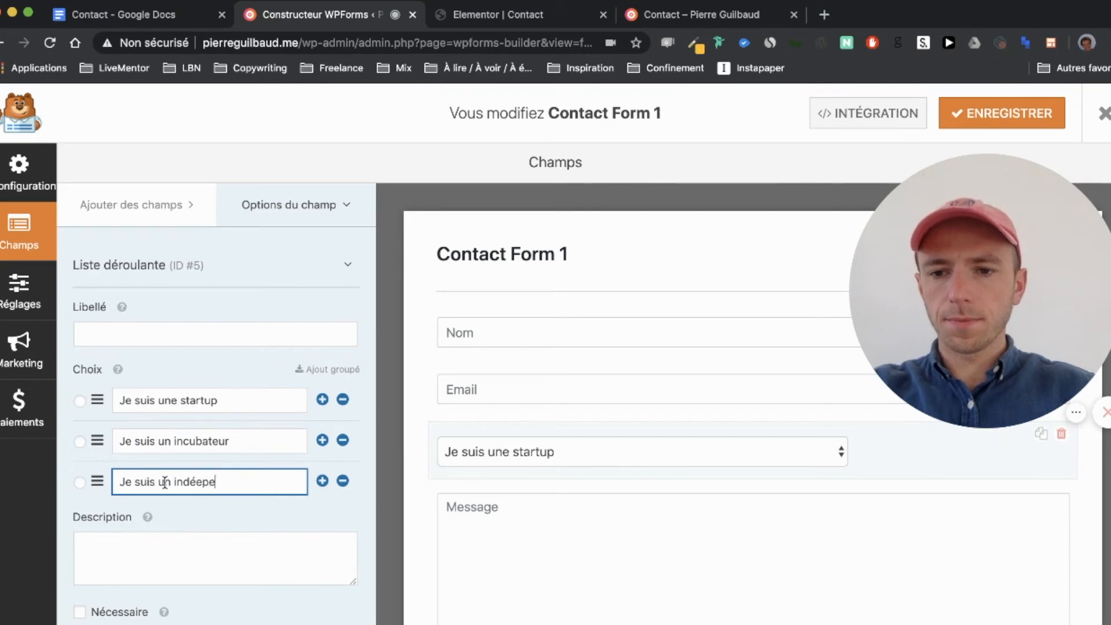
{"action": "type", "text": "ndante"}
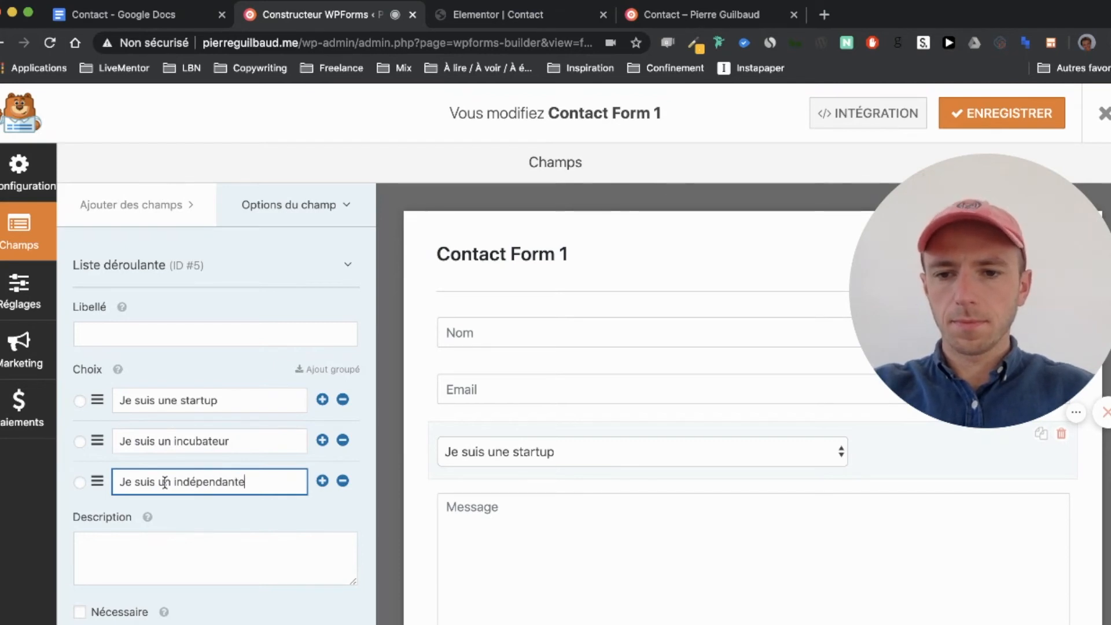
{"action": "key", "text": "BackSpace"}
{"action": "type", "text": "(e"}
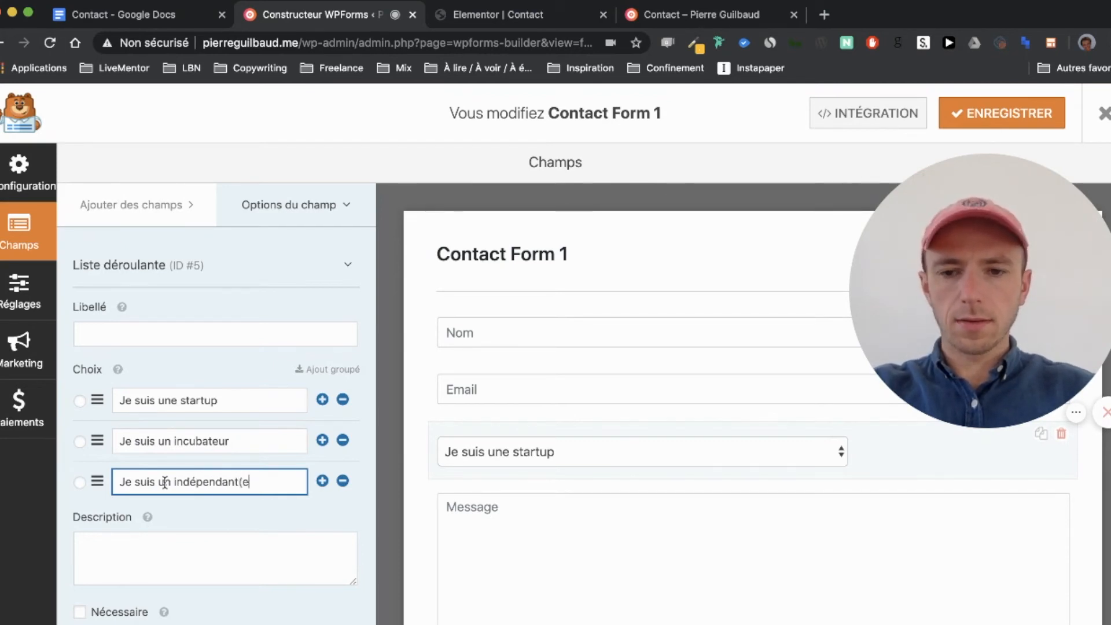
Step: Save Contact Form 1 with the new dropdown
{"action": "scroll", "coordinate": [387, 509], "scroll_direction": "down", "scroll_amount": 2}
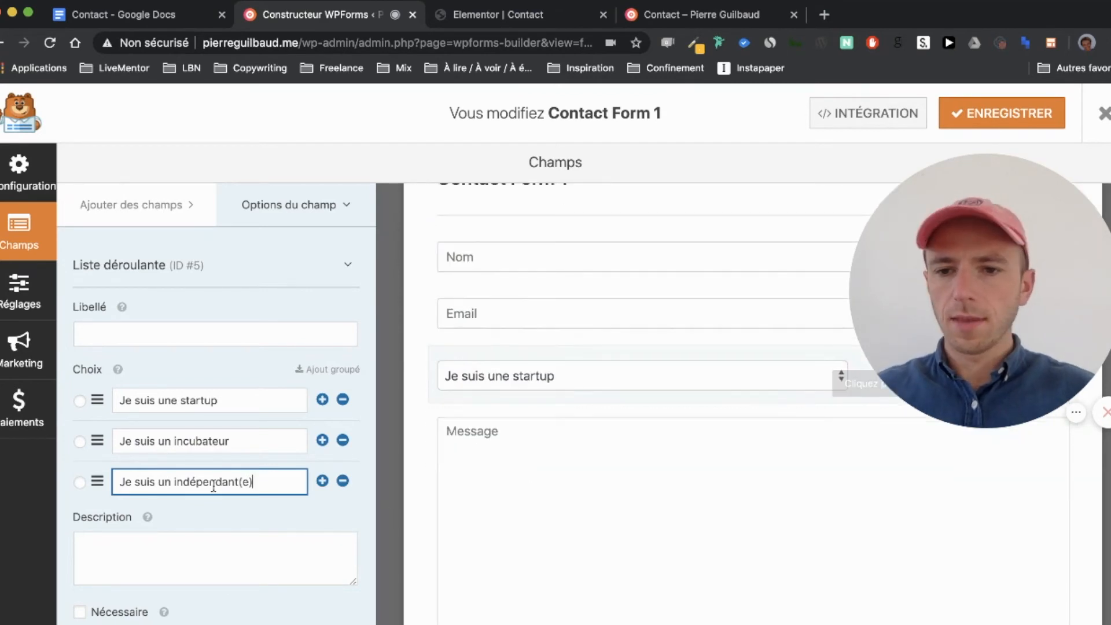
{"action": "left_click", "coordinate": [276, 423]}
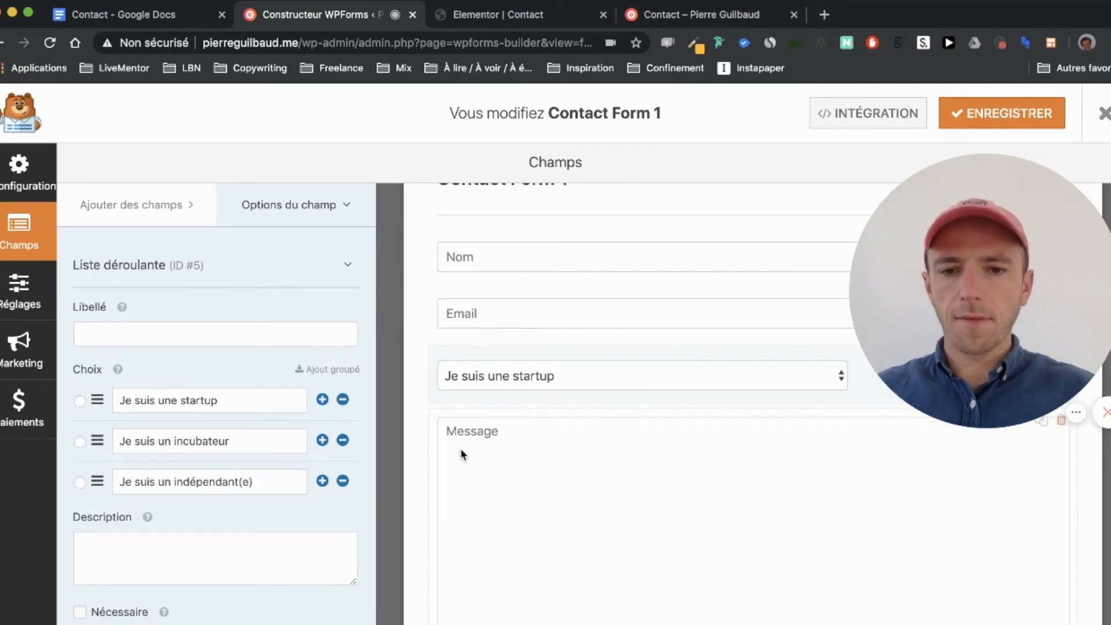
{"action": "scroll", "coordinate": [469, 458], "scroll_direction": "down", "scroll_amount": 3}
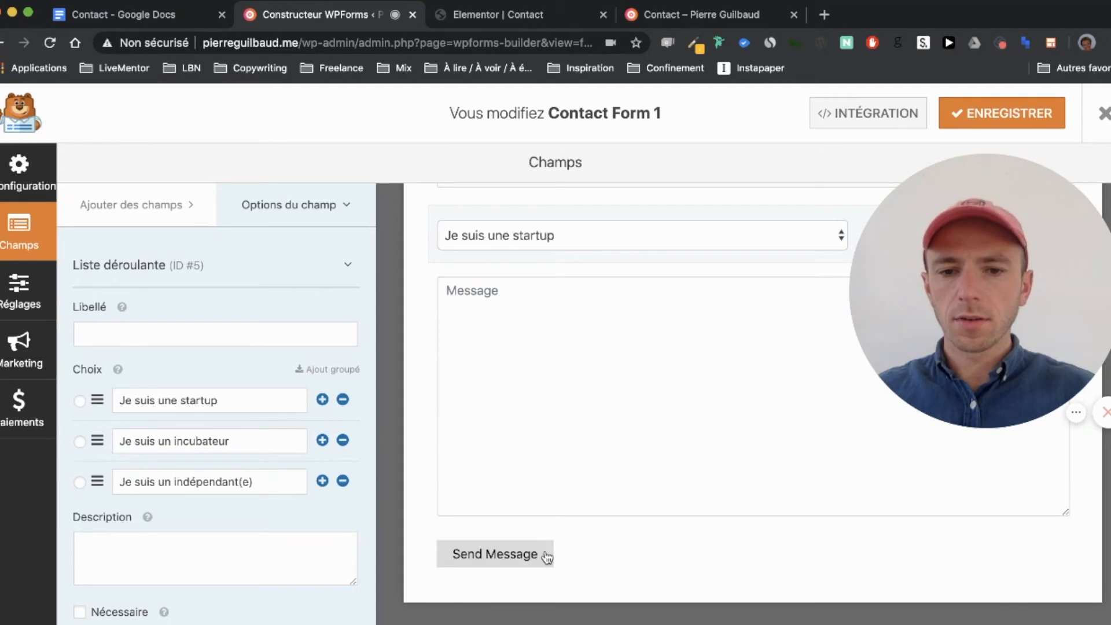
{"action": "scroll", "coordinate": [457, 500], "scroll_direction": "up", "scroll_amount": 5}
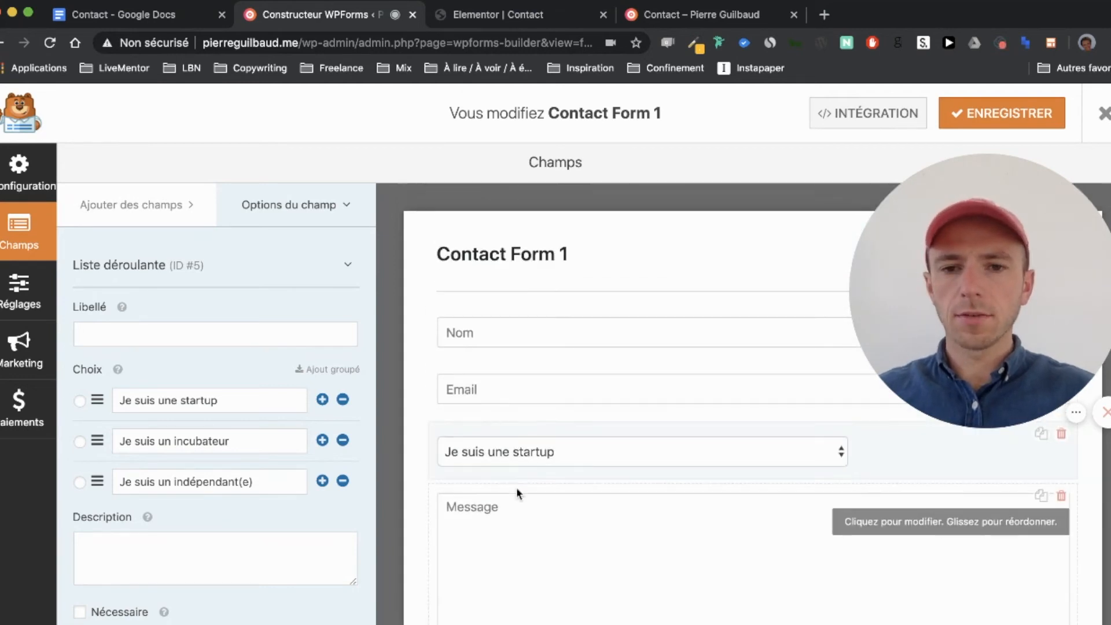
{"action": "left_click", "coordinate": [977, 114]}
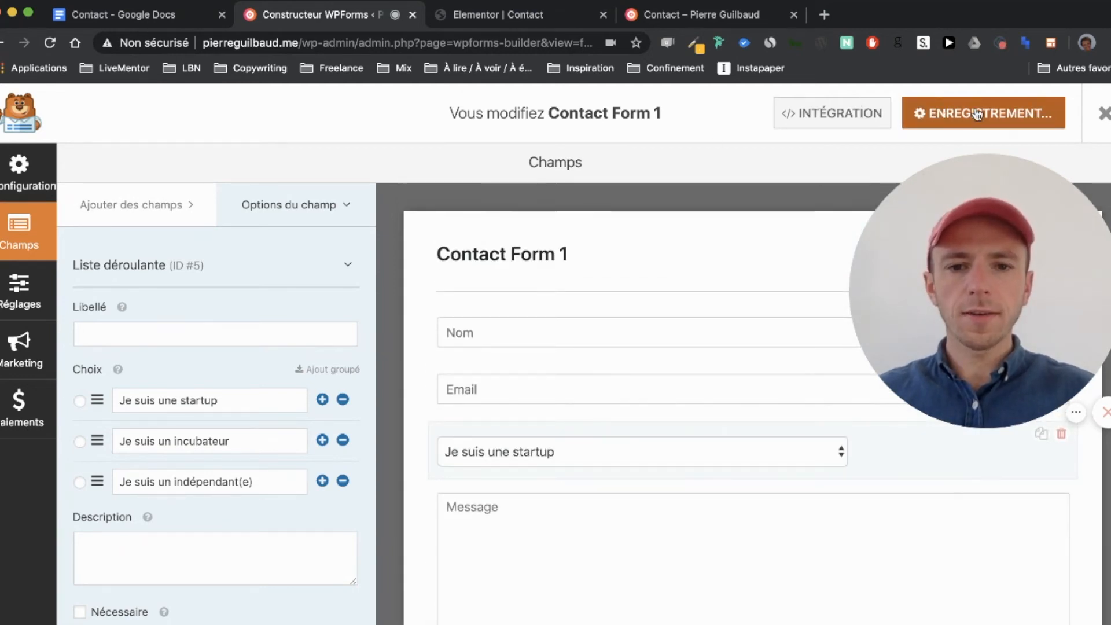
Step: Reload the live Contact page to try the new dropdown, then return to the form builder
{"action": "left_click", "coordinate": [659, 17]}
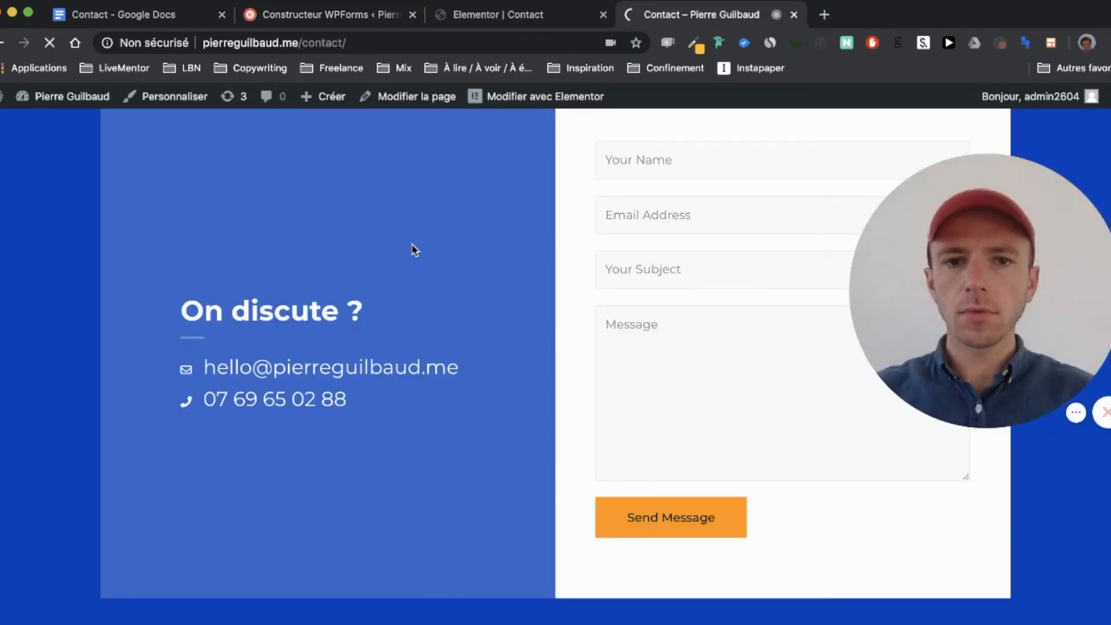
{"action": "key", "text": "super+r"}
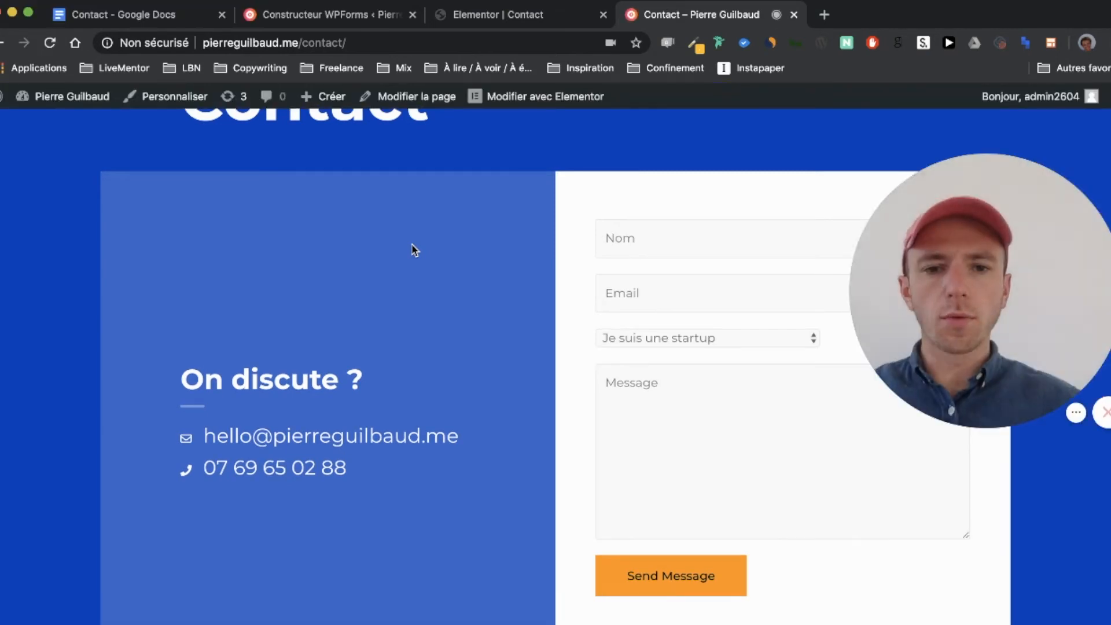
{"action": "left_click", "coordinate": [657, 340]}
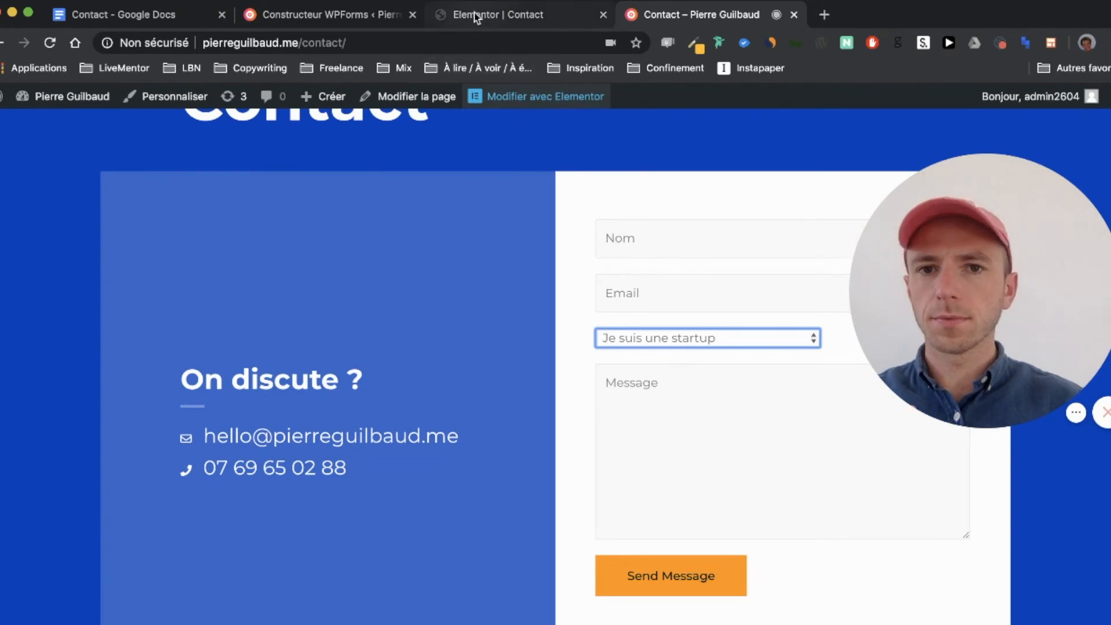
{"action": "left_click", "coordinate": [443, 15]}
{"action": "left_click", "coordinate": [299, 20]}
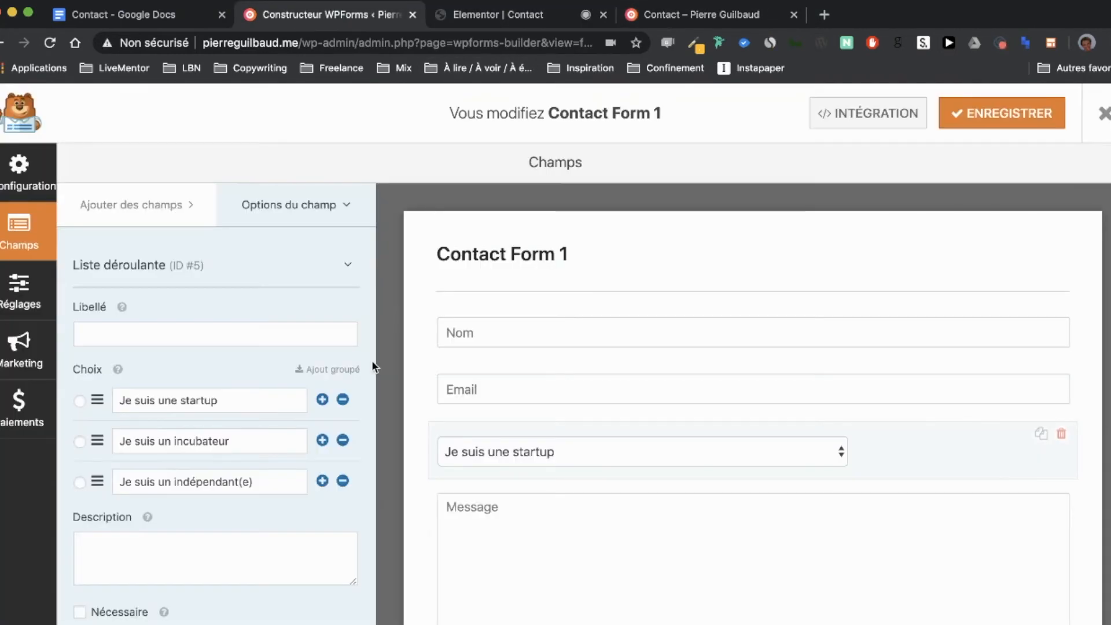
Step: Add 'Autre' as a fourth dropdown choice below 'Je suis un indépendant(e)' and save the form
{"action": "left_click", "coordinate": [322, 481]}
{"action": "left_click", "coordinate": [228, 515]}
{"action": "type", "text": "Autre"}
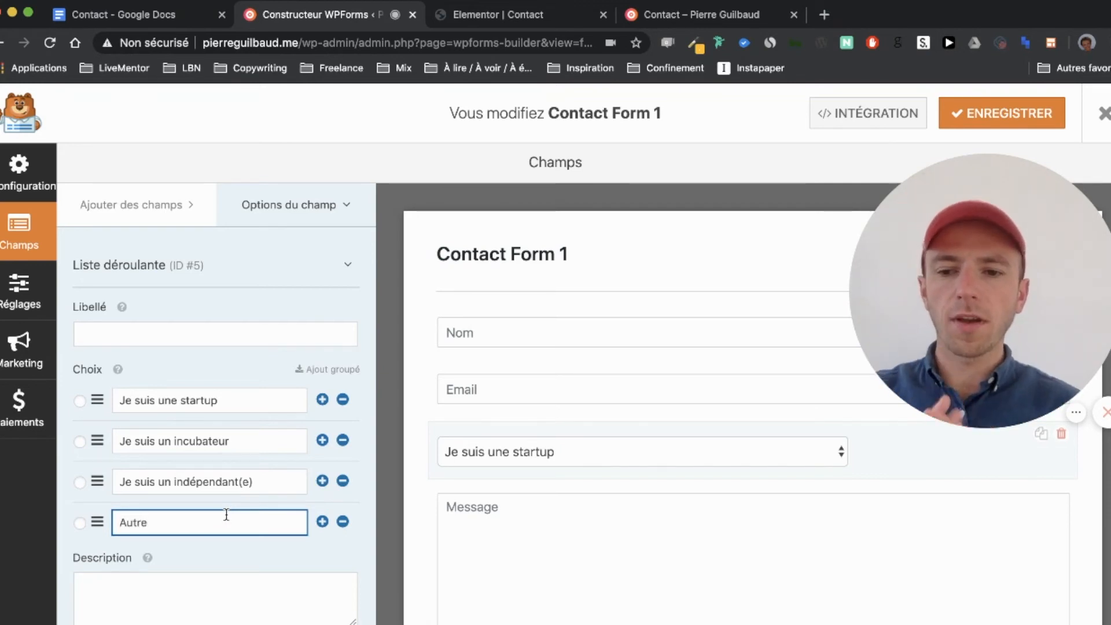
{"action": "left_click", "coordinate": [964, 113]}
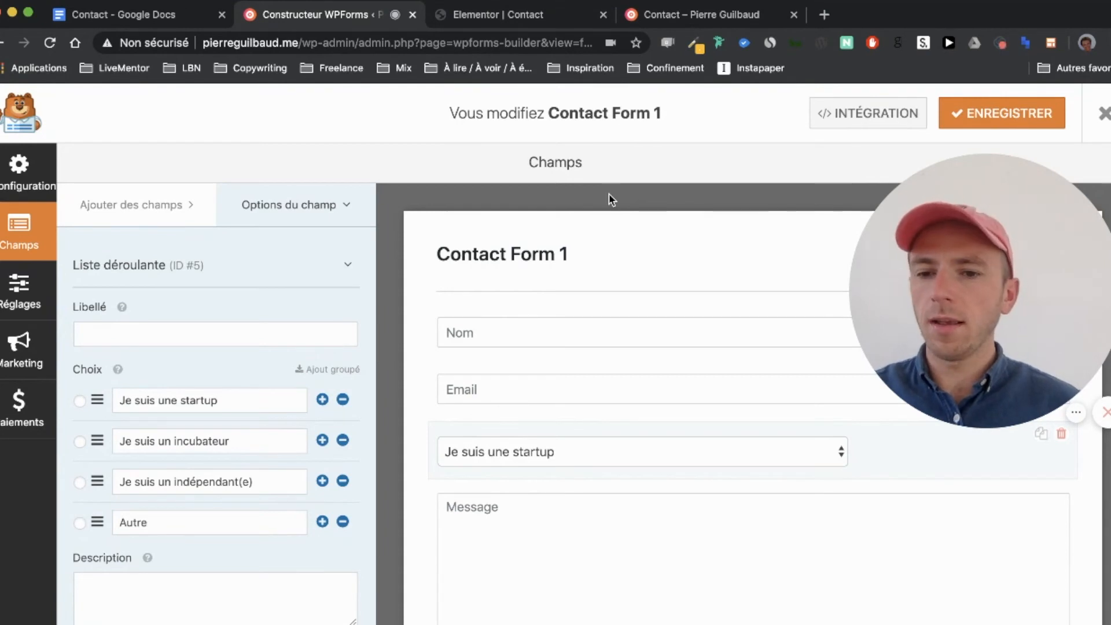
{"action": "scroll", "coordinate": [271, 451], "scroll_direction": "down", "scroll_amount": 2}
{"action": "scroll", "coordinate": [270, 450], "scroll_direction": "up", "scroll_amount": 2}
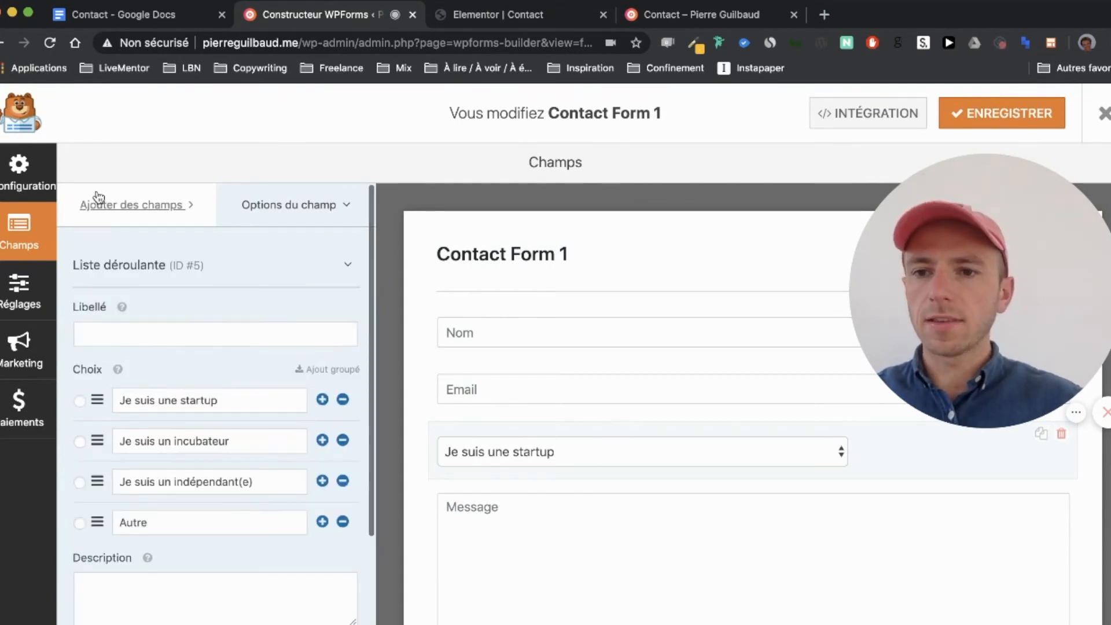
Step: Try the Nom field on the published Contact page, then return to the Elementor Contact editor
{"action": "left_click", "coordinate": [677, 18]}
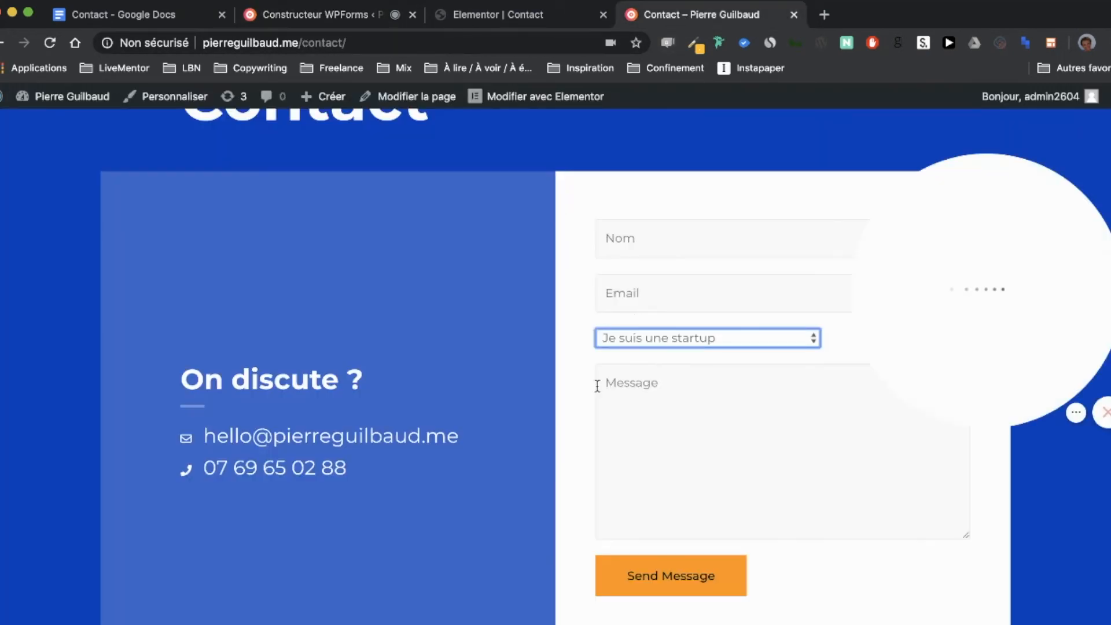
{"action": "scroll", "coordinate": [662, 417], "scroll_direction": "down", "scroll_amount": 2}
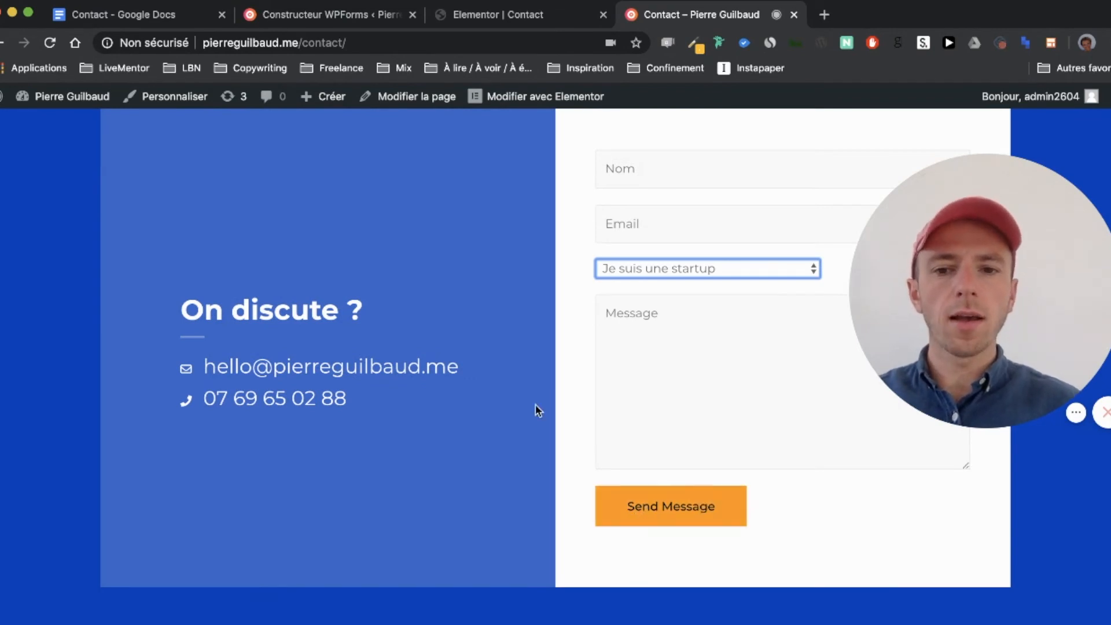
{"action": "scroll", "coordinate": [536, 405], "scroll_direction": "up", "scroll_amount": 1}
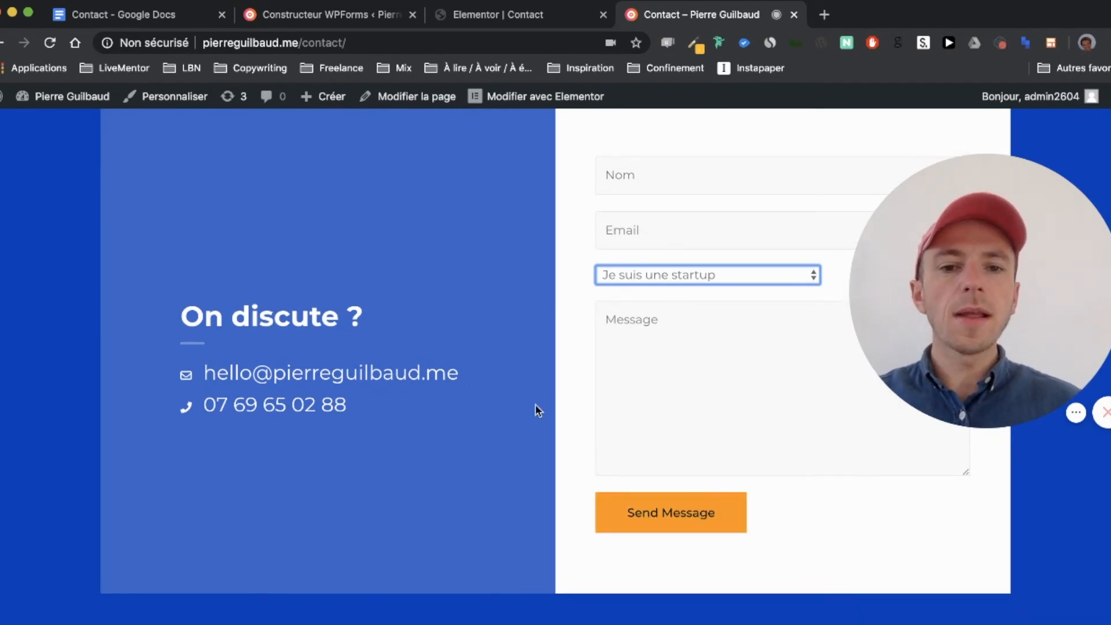
{"action": "scroll", "coordinate": [536, 404], "scroll_direction": "up", "scroll_amount": 2}
{"action": "left_click", "coordinate": [660, 240]}
{"action": "left_click", "coordinate": [665, 204]}
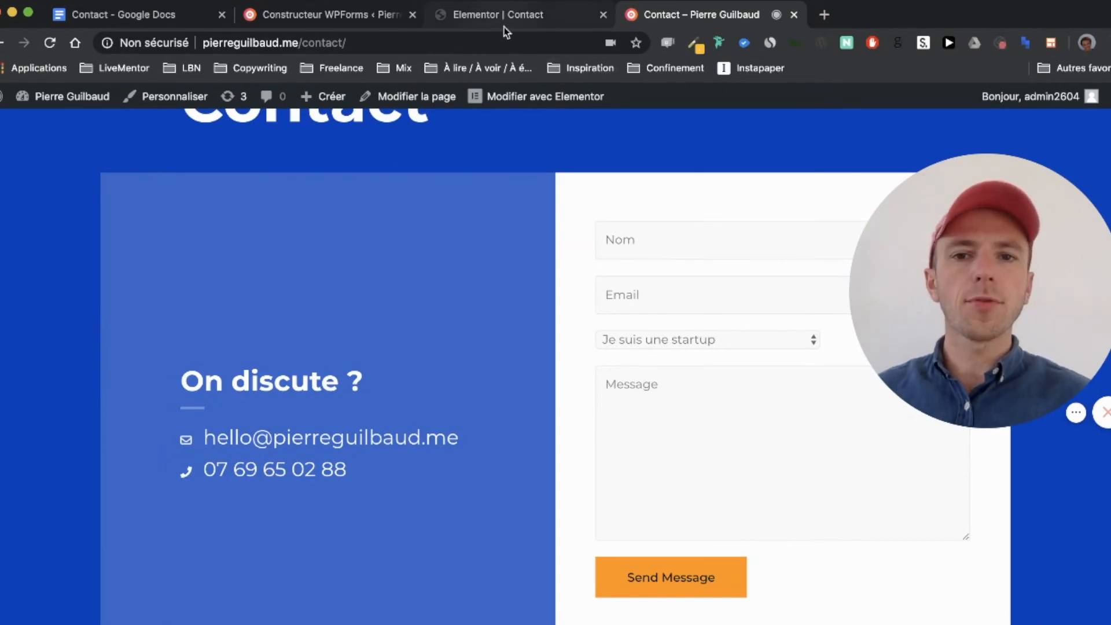
{"action": "left_click", "coordinate": [478, 19]}
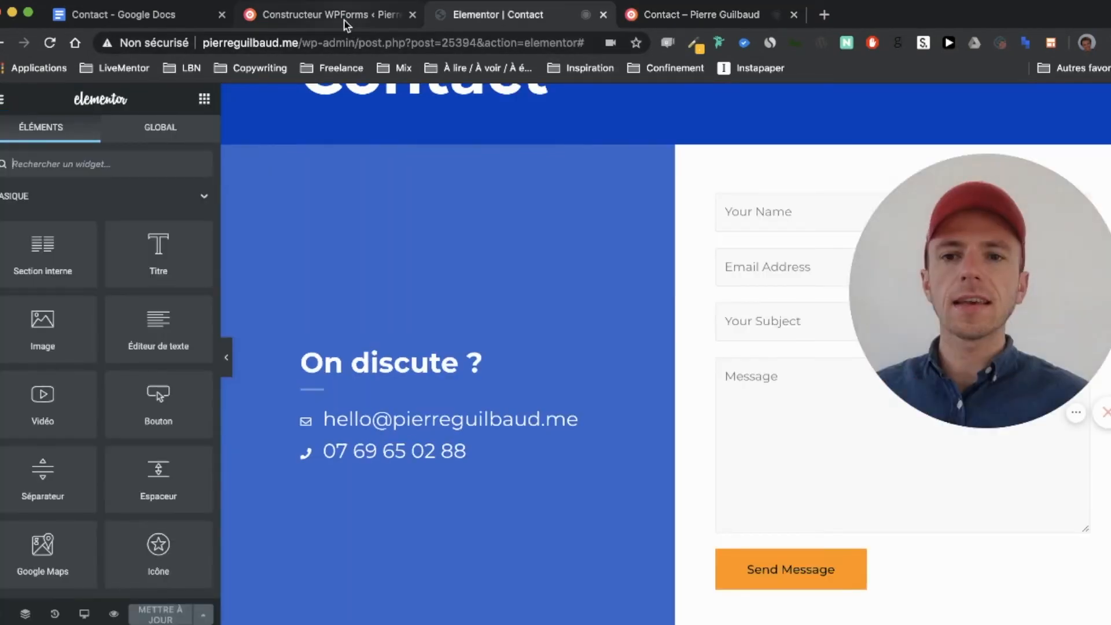
Step: Return to the WPForms builder showing the dropdown's four choices
{"action": "left_click", "coordinate": [346, 21]}
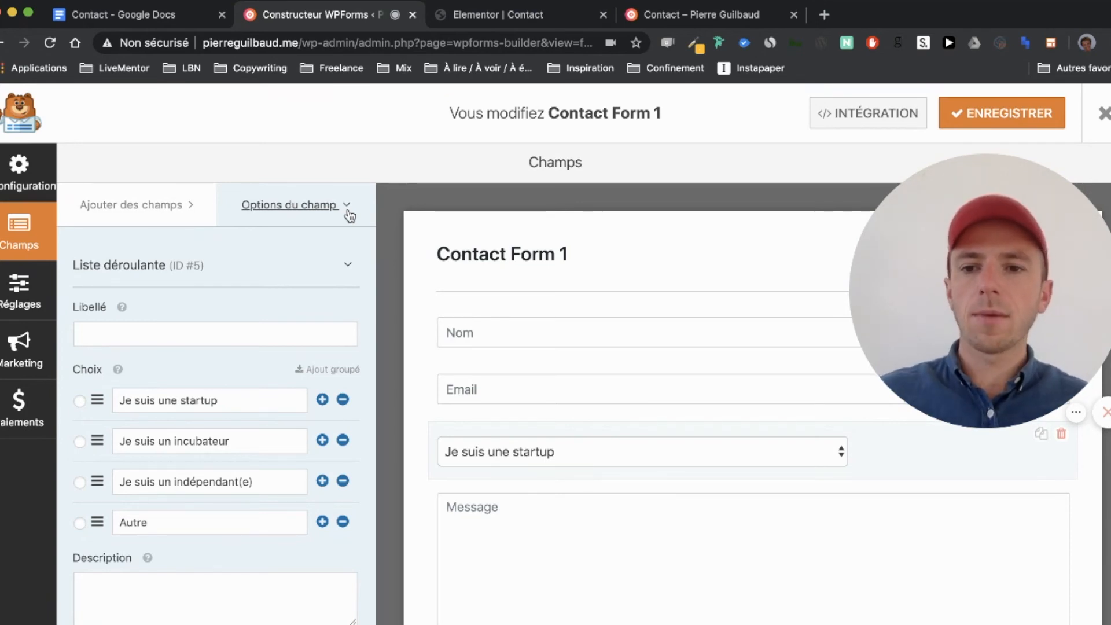
Step: In the form's general settings, change the submit button text to 'Envoyer' and save
{"action": "left_click", "coordinate": [24, 291]}
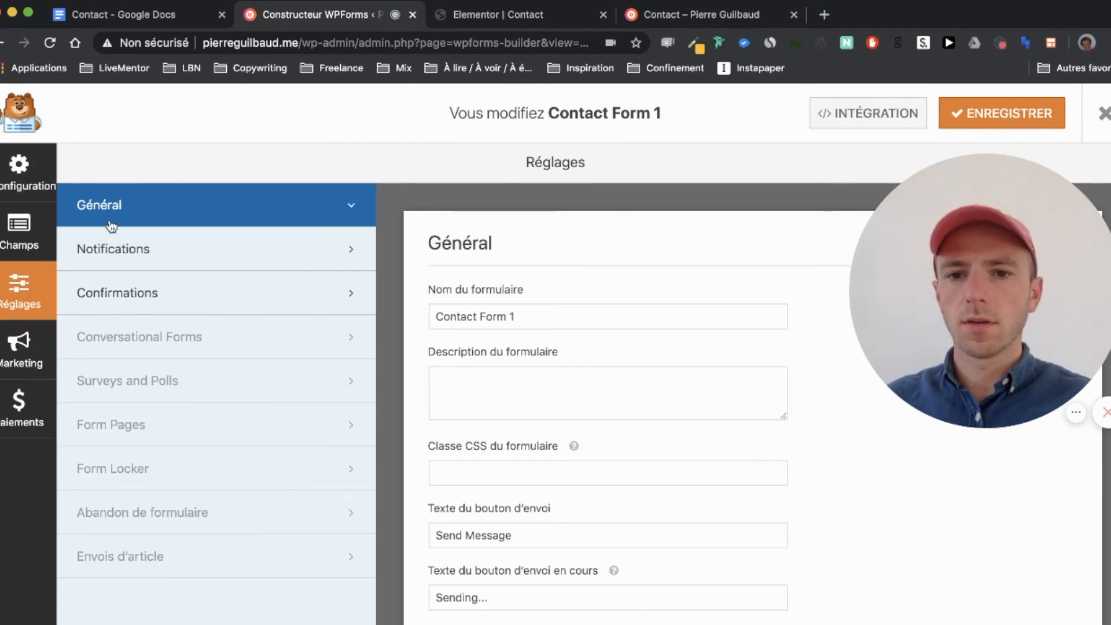
{"action": "scroll", "coordinate": [463, 411], "scroll_direction": "down", "scroll_amount": 3}
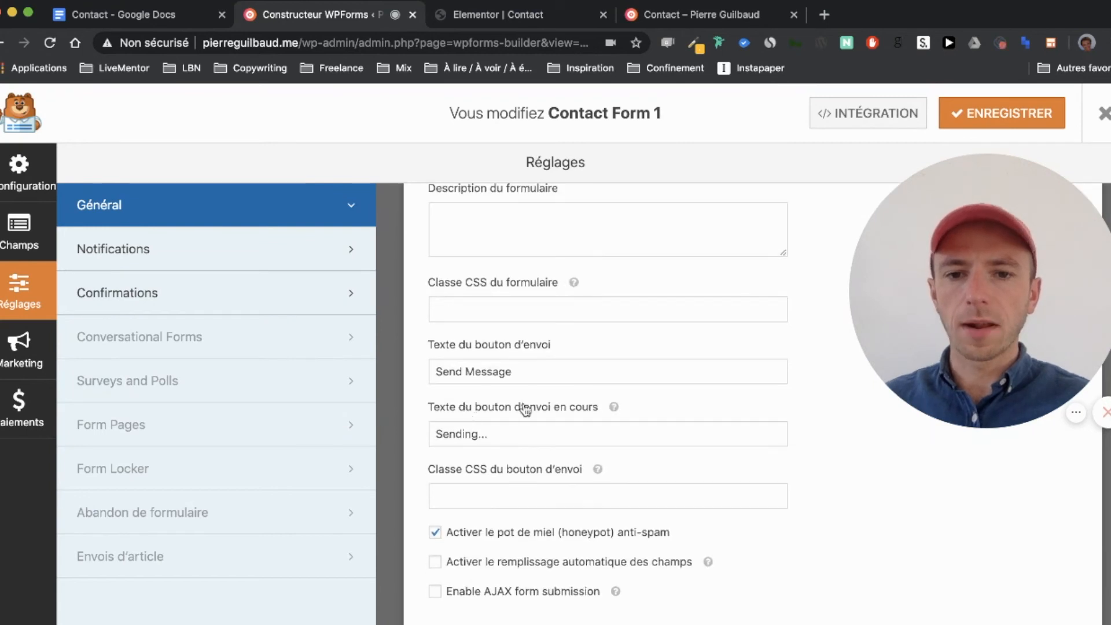
{"action": "scroll", "coordinate": [528, 377], "scroll_direction": "up", "scroll_amount": 2}
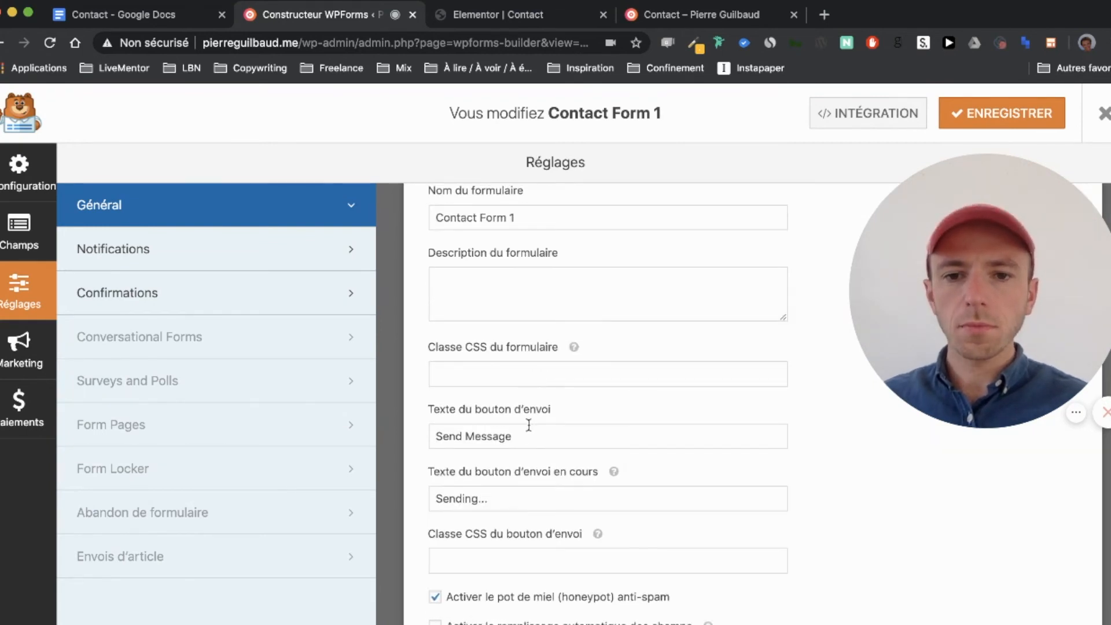
{"action": "triple_click", "coordinate": [522, 436]}
{"action": "key", "text": "BackSpace"}
{"action": "type", "text": "E"}
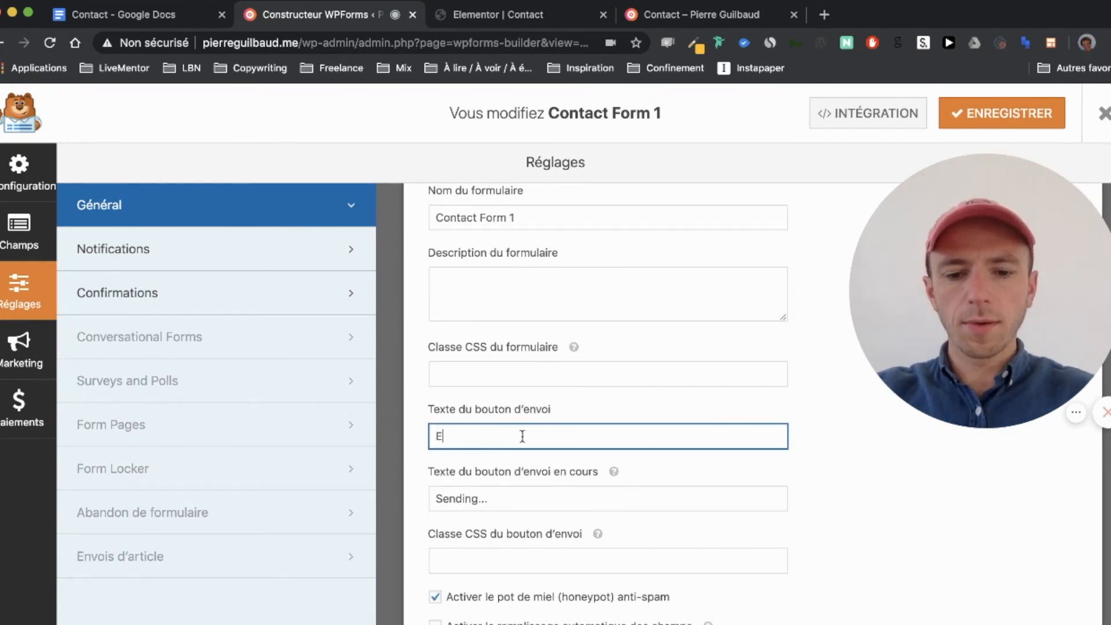
{"action": "type", "text": "nvoyer"}
{"action": "scroll", "coordinate": [622, 423], "scroll_direction": "up", "scroll_amount": 2}
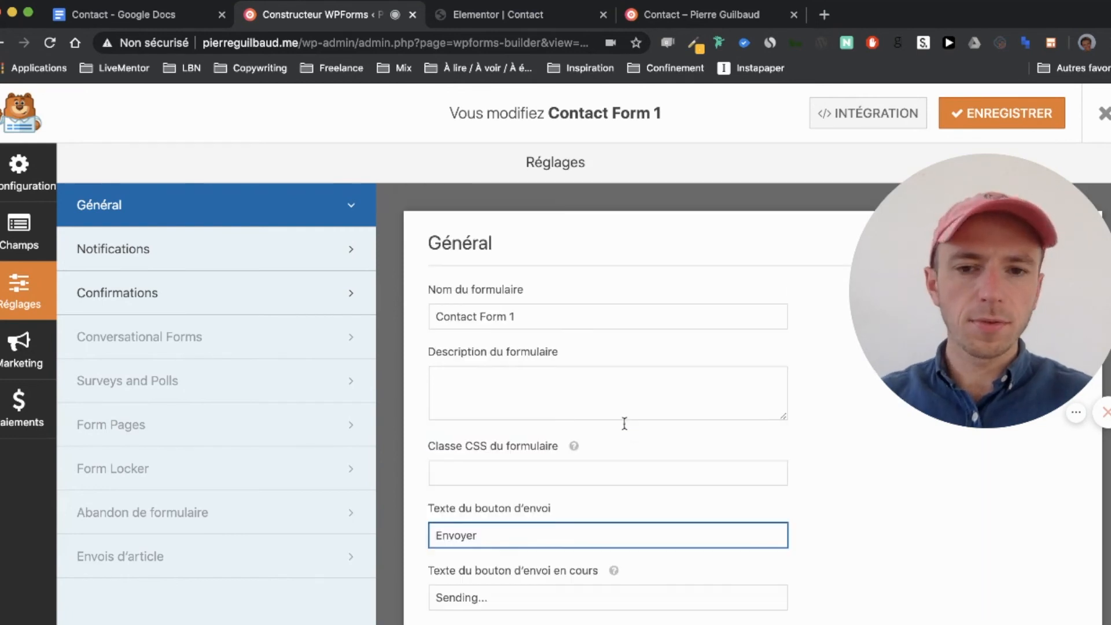
{"action": "left_click", "coordinate": [993, 113]}
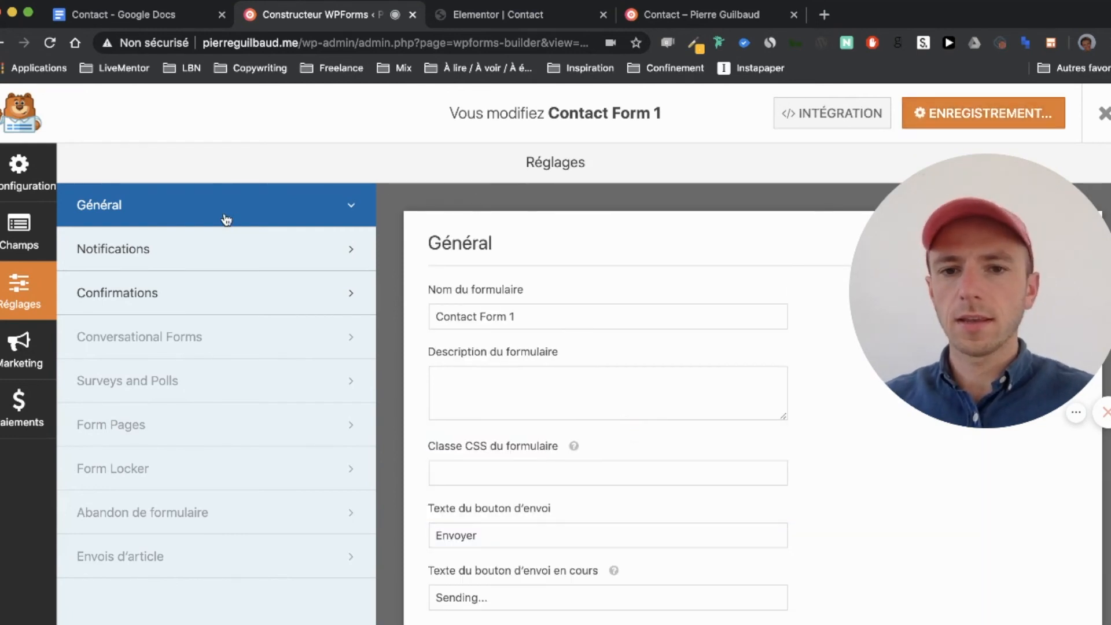
Step: Rename the form to 'Formulaire page contact' and save it
{"action": "triple_click", "coordinate": [513, 310]}
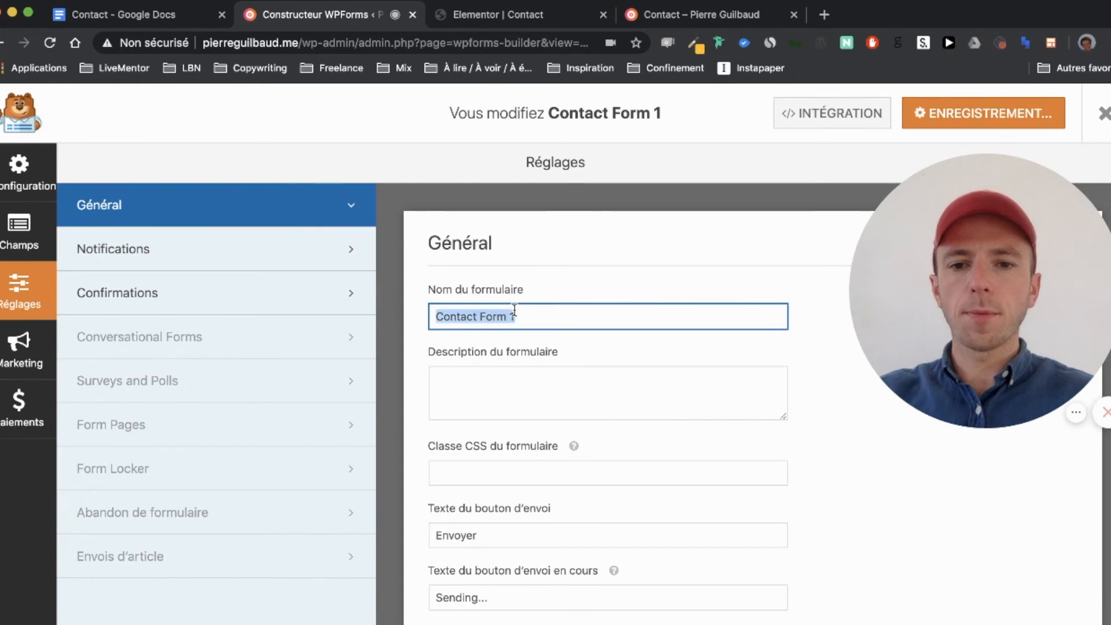
{"action": "type", "text": "Form"}
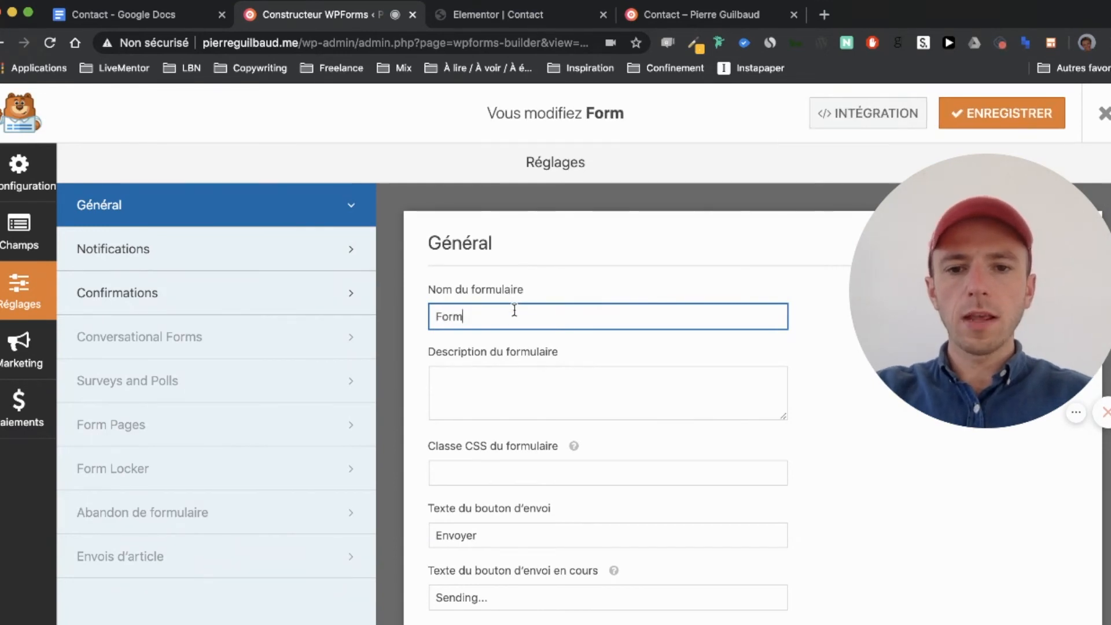
{"action": "type", "text": "ulaire "}
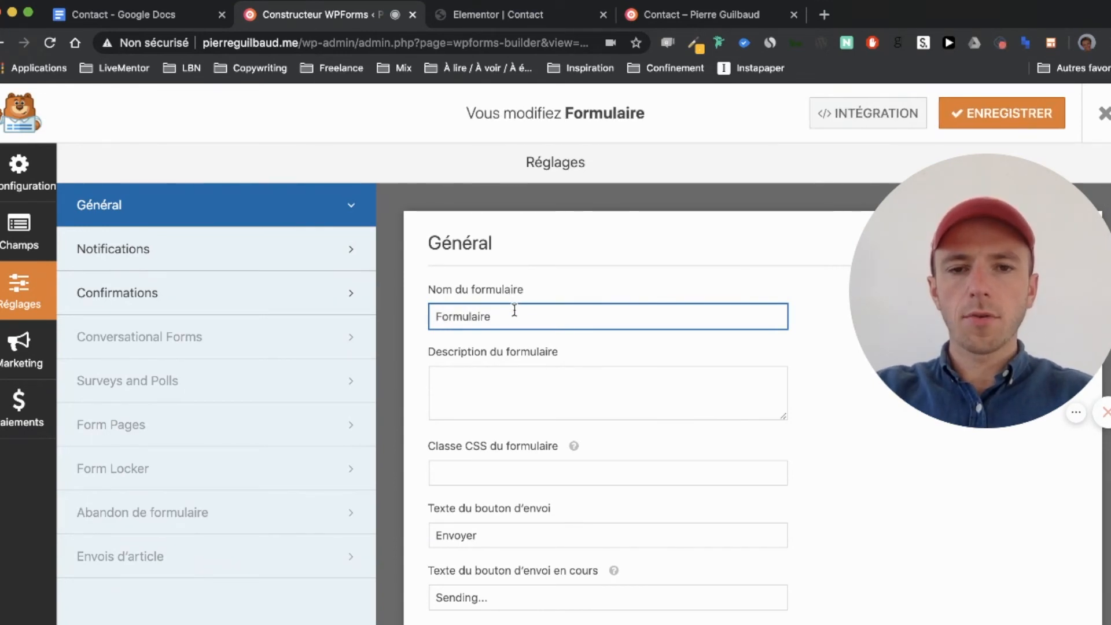
{"action": "type", "text": "page contact"}
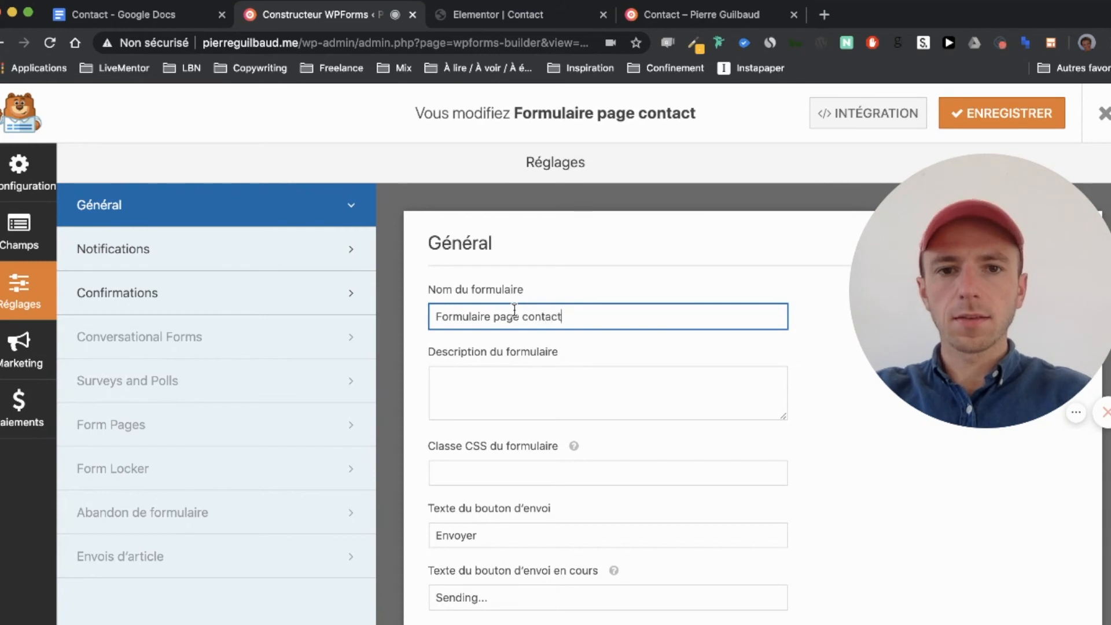
{"action": "left_click", "coordinate": [1001, 112]}
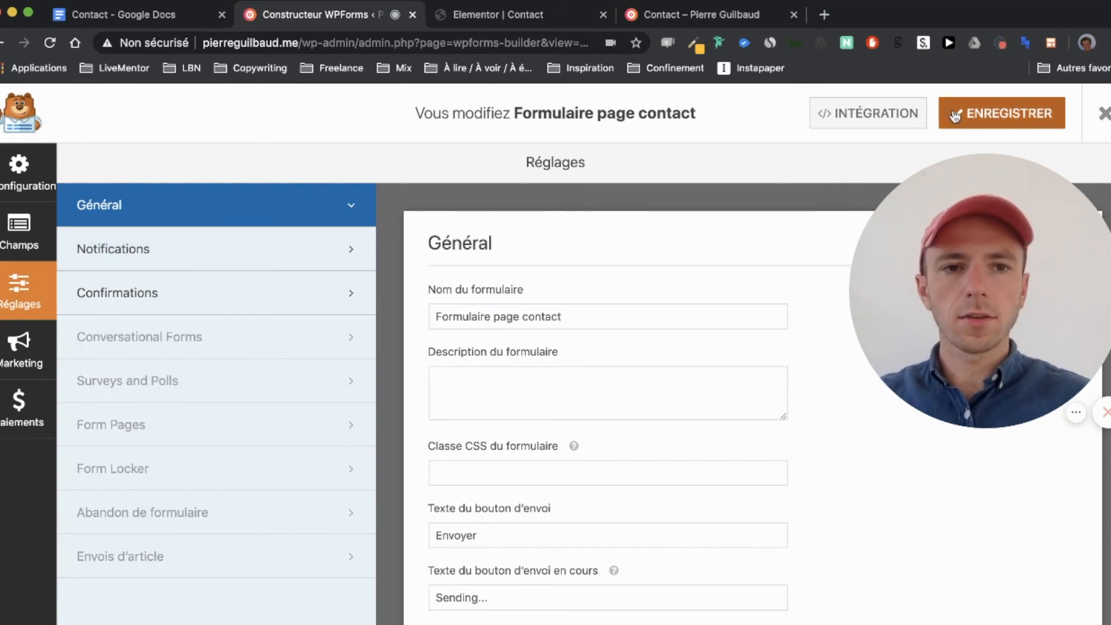
{"action": "left_click", "coordinate": [231, 250]}
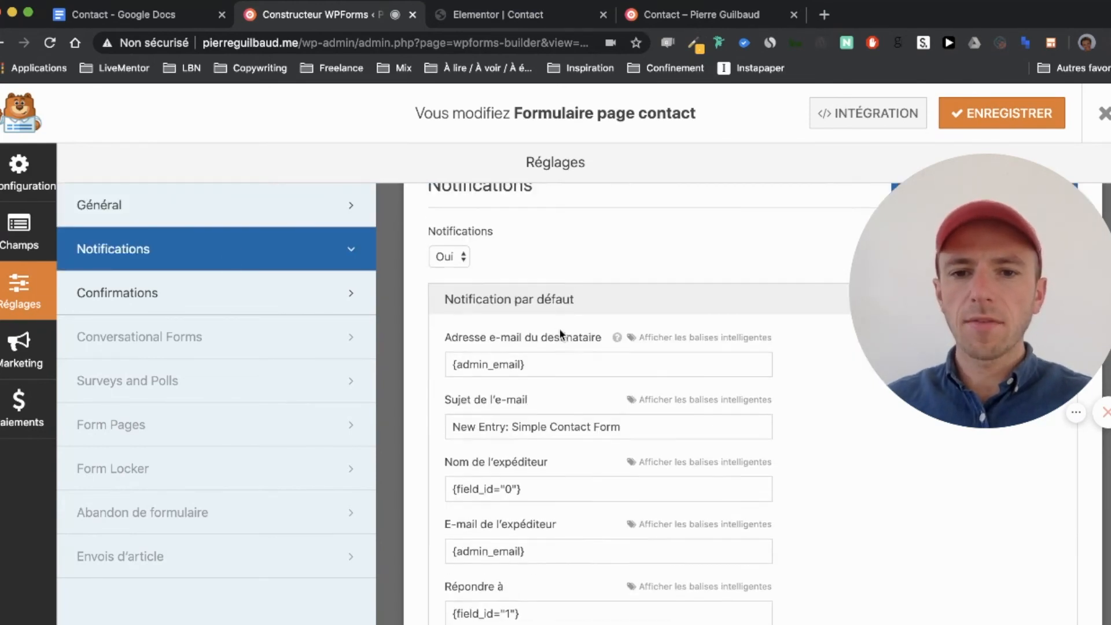
Step: Keep notifications enabled and replace the default recipient with the site's contact e-mail address
{"action": "scroll", "coordinate": [436, 240], "scroll_direction": "up", "scroll_amount": 2}
{"action": "left_click", "coordinate": [465, 313]}
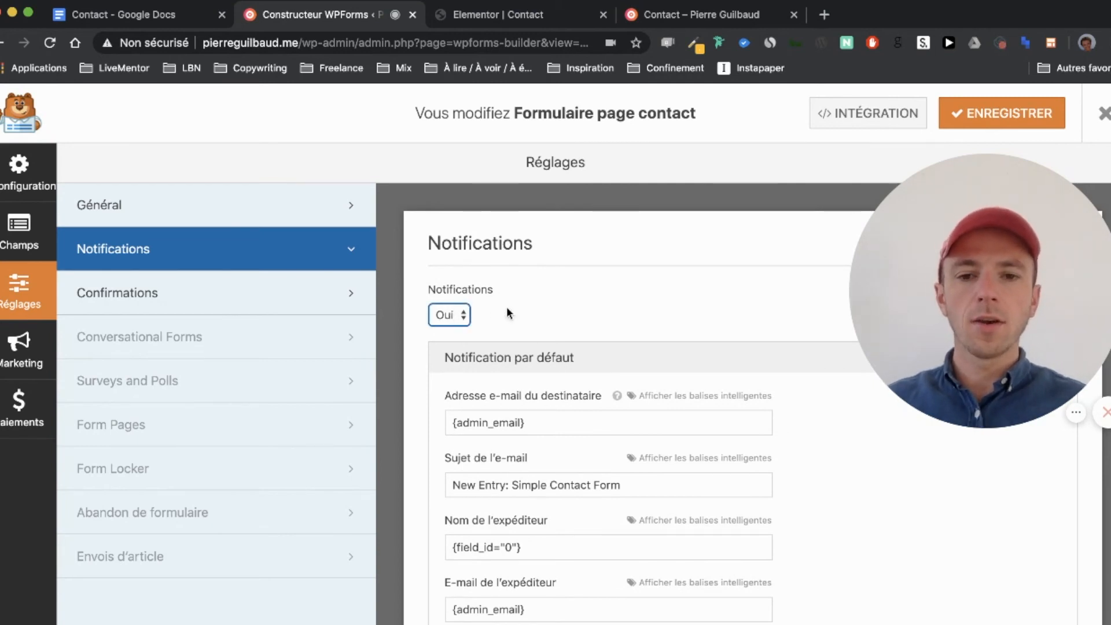
{"action": "left_click", "coordinate": [544, 303]}
{"action": "scroll", "coordinate": [553, 301], "scroll_direction": "down", "scroll_amount": 2}
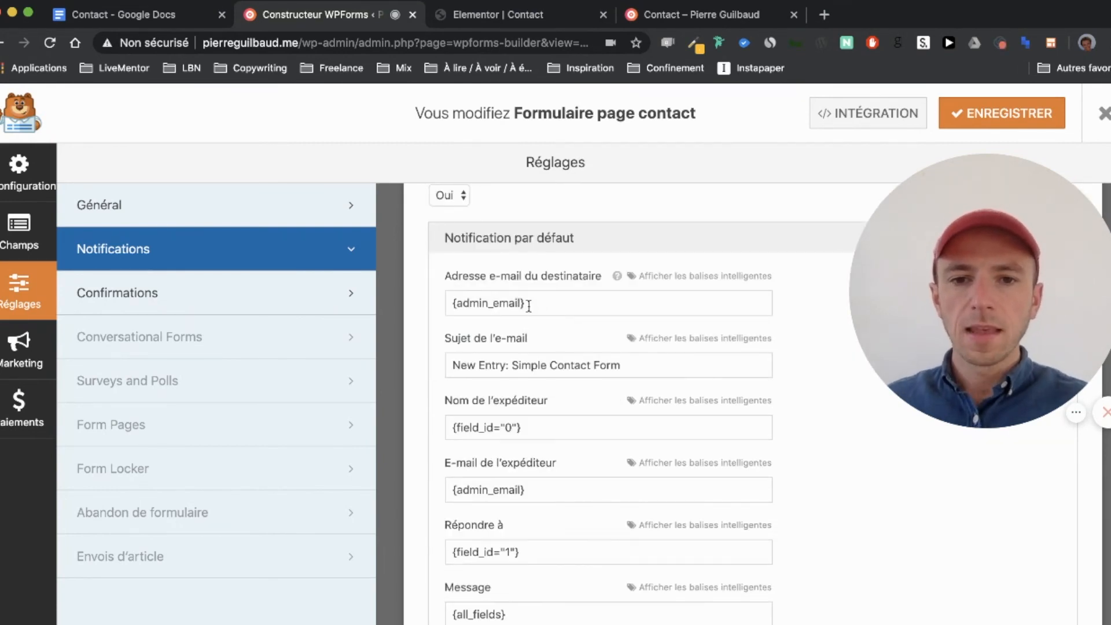
{"action": "left_click_drag", "start_coordinate": [452, 303], "coordinate": [551, 303]}
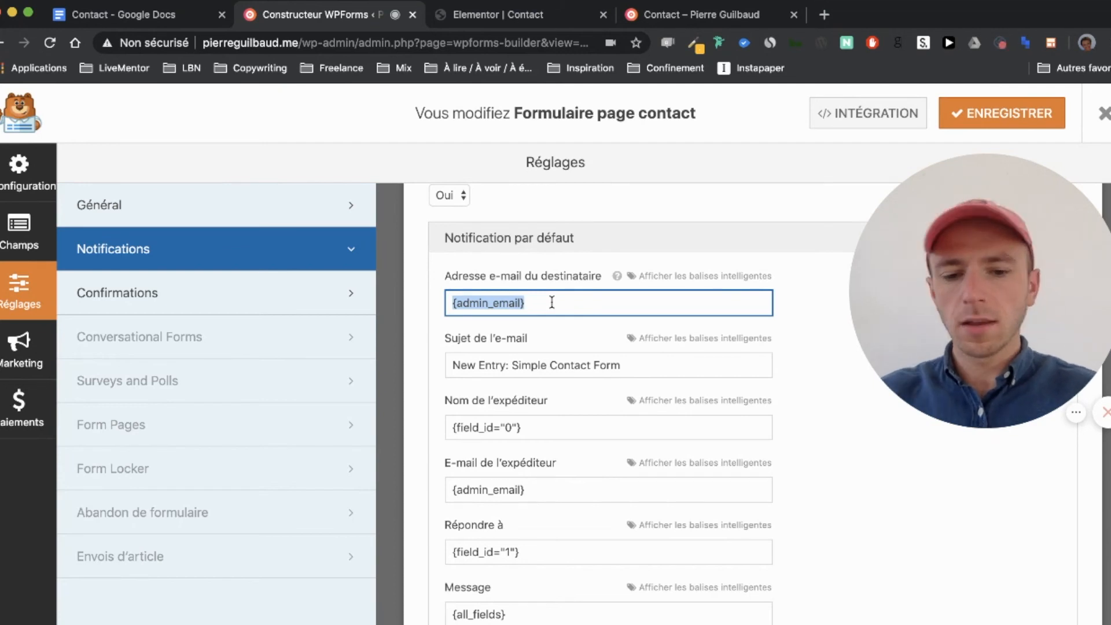
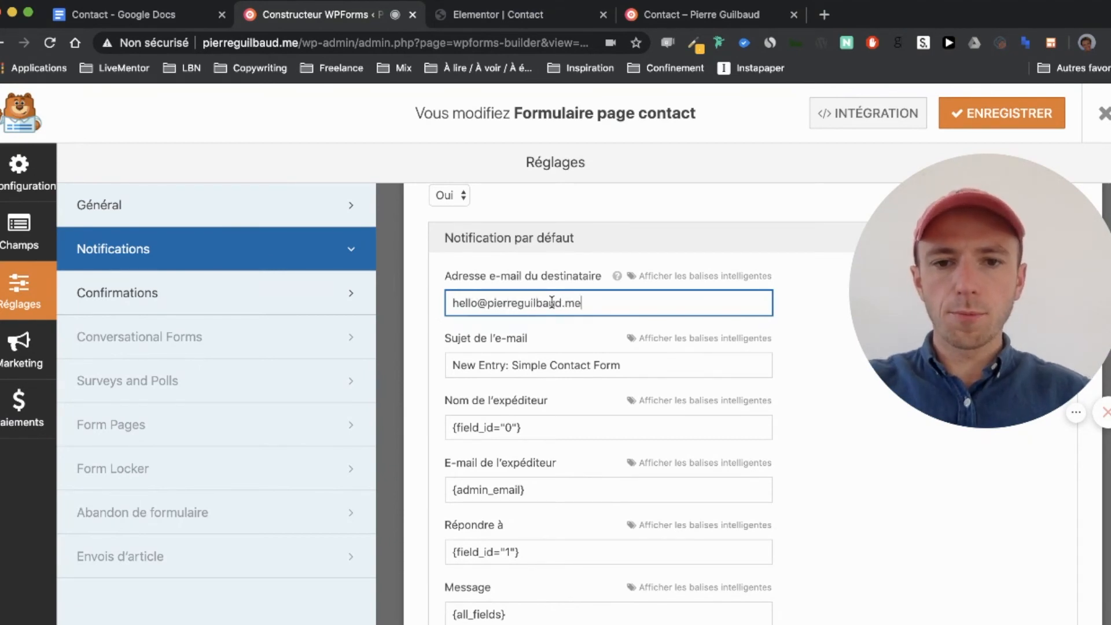
{"action": "scroll", "coordinate": [552, 302], "scroll_direction": "down", "scroll_amount": 2}
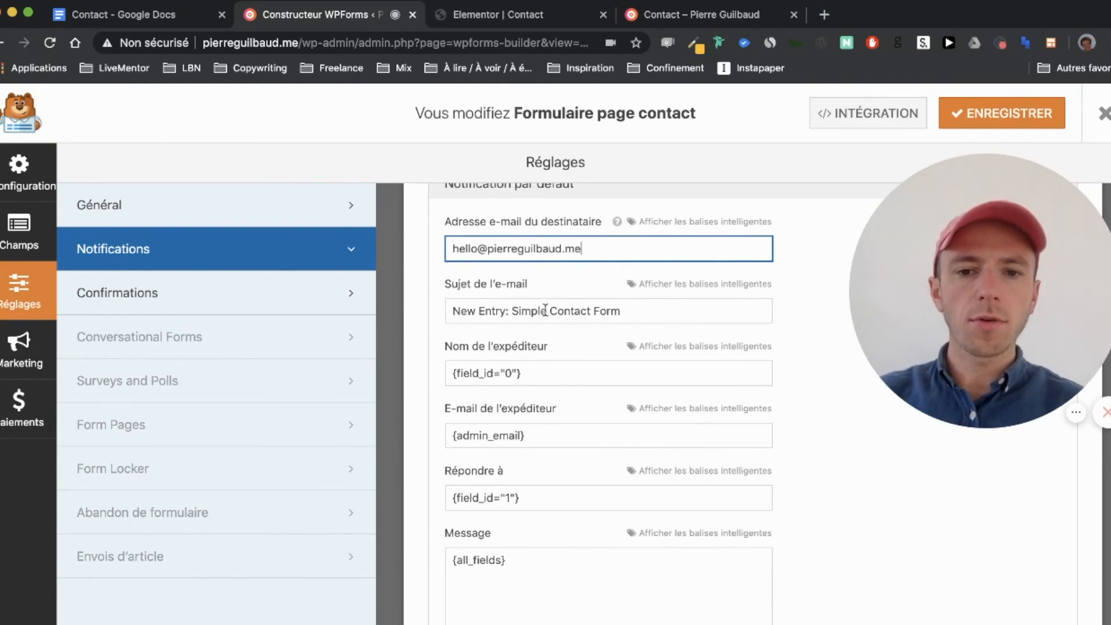
Step: Change the notification subject to 'Nouvelle demande de contact'
{"action": "triple_click", "coordinate": [634, 311]}
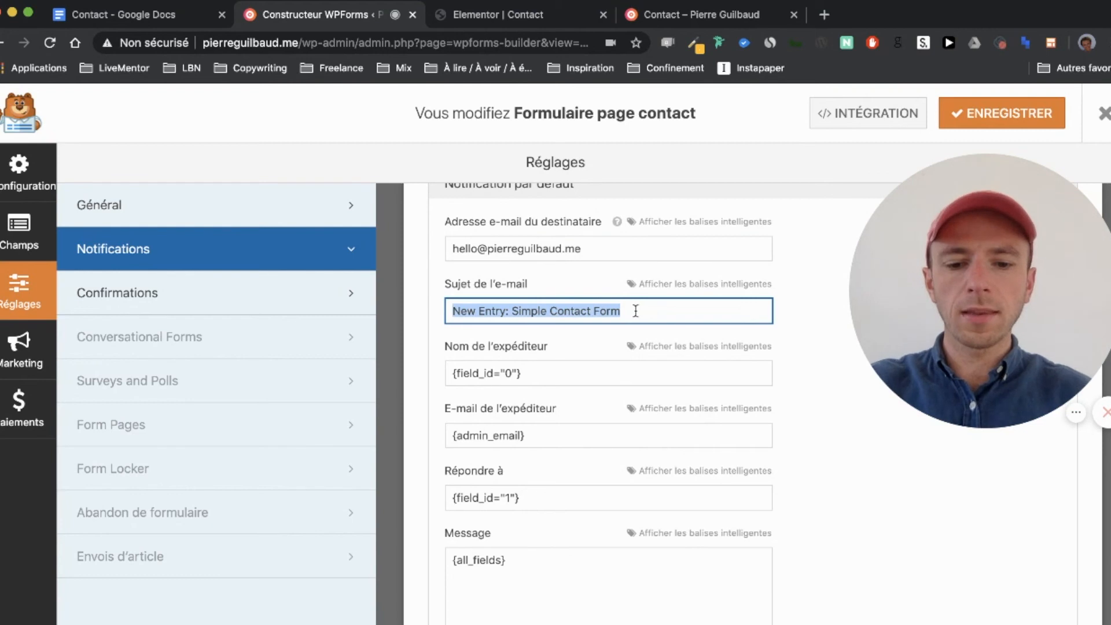
{"action": "type", "text": "Nouvelle demande de contact"}
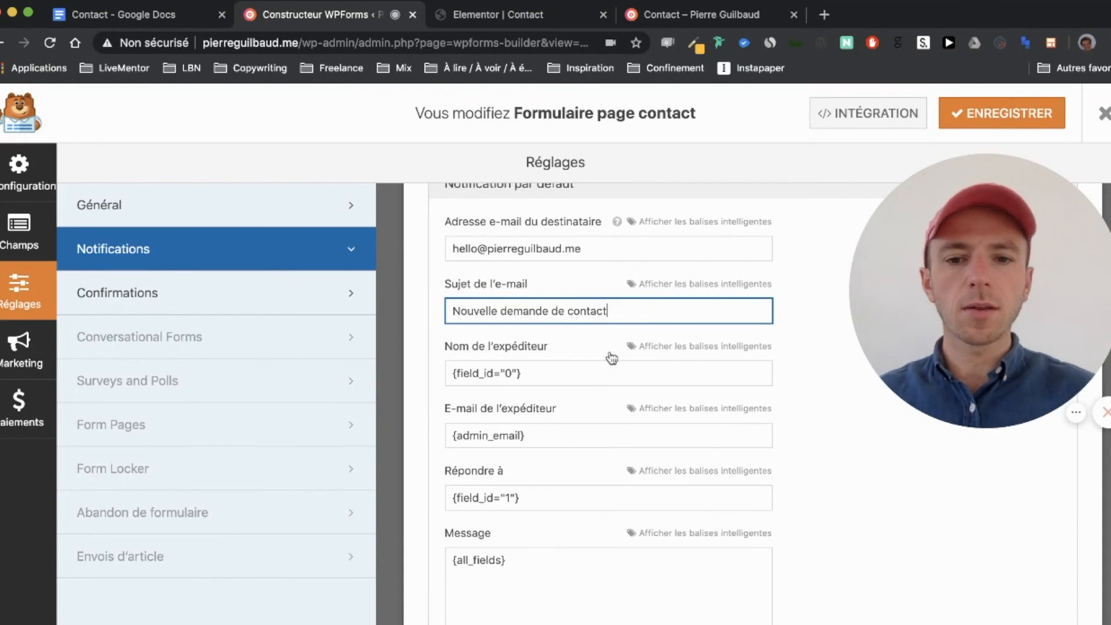
{"action": "scroll", "coordinate": [608, 359], "scroll_direction": "down", "scroll_amount": 3}
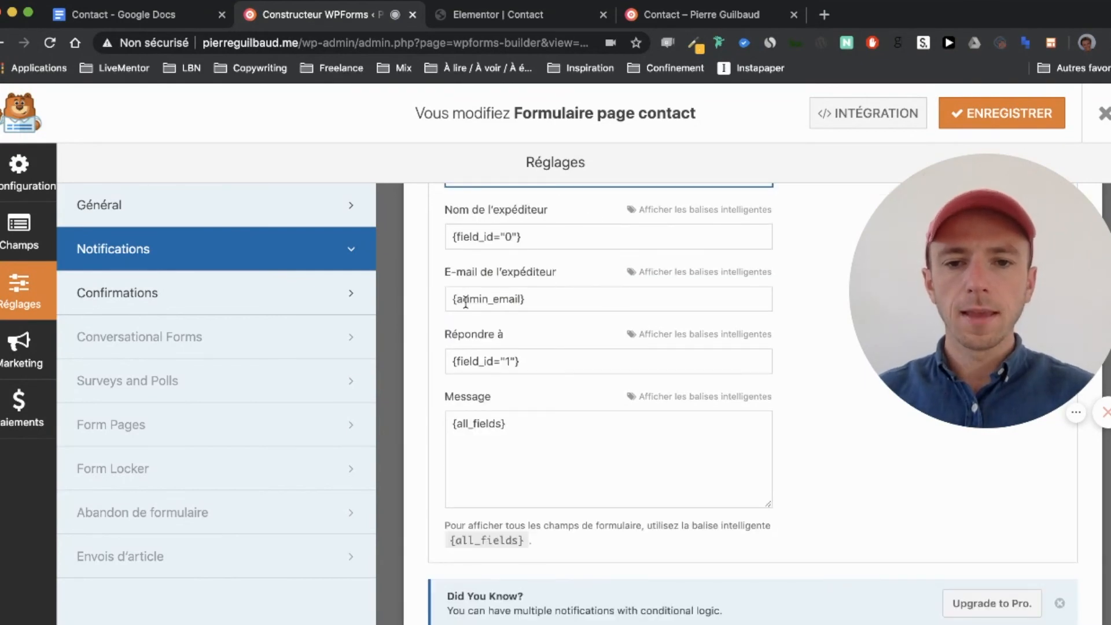
{"action": "scroll", "coordinate": [667, 301], "scroll_direction": "down", "scroll_amount": 1}
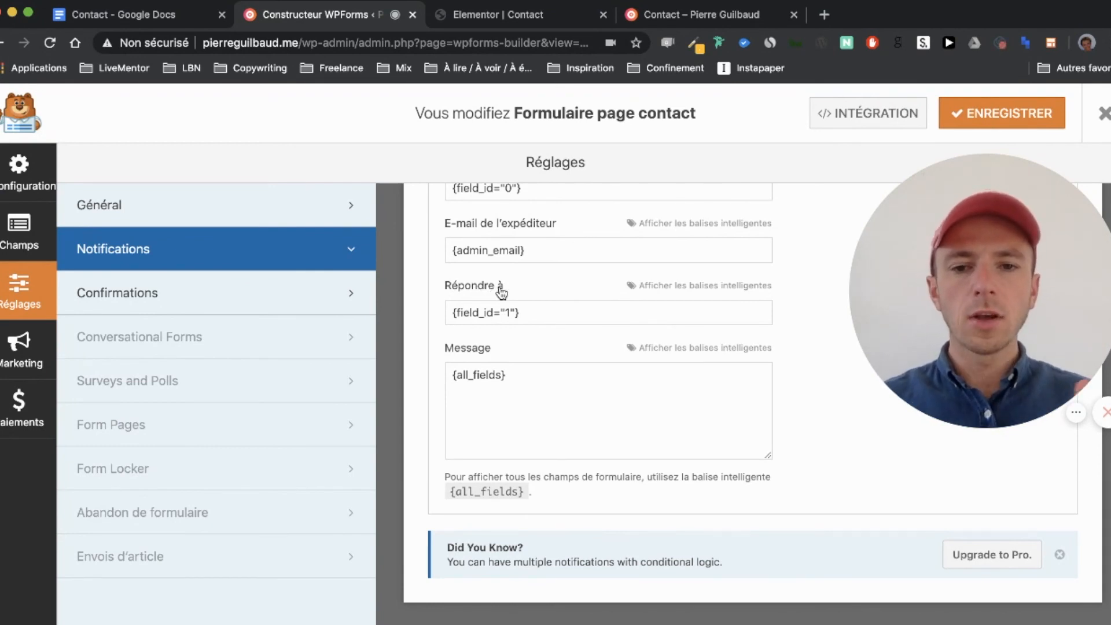
Step: Set the reply-to tag to {field_id="2"} after checking the live form's field order, then save
{"action": "left_click", "coordinate": [511, 309]}
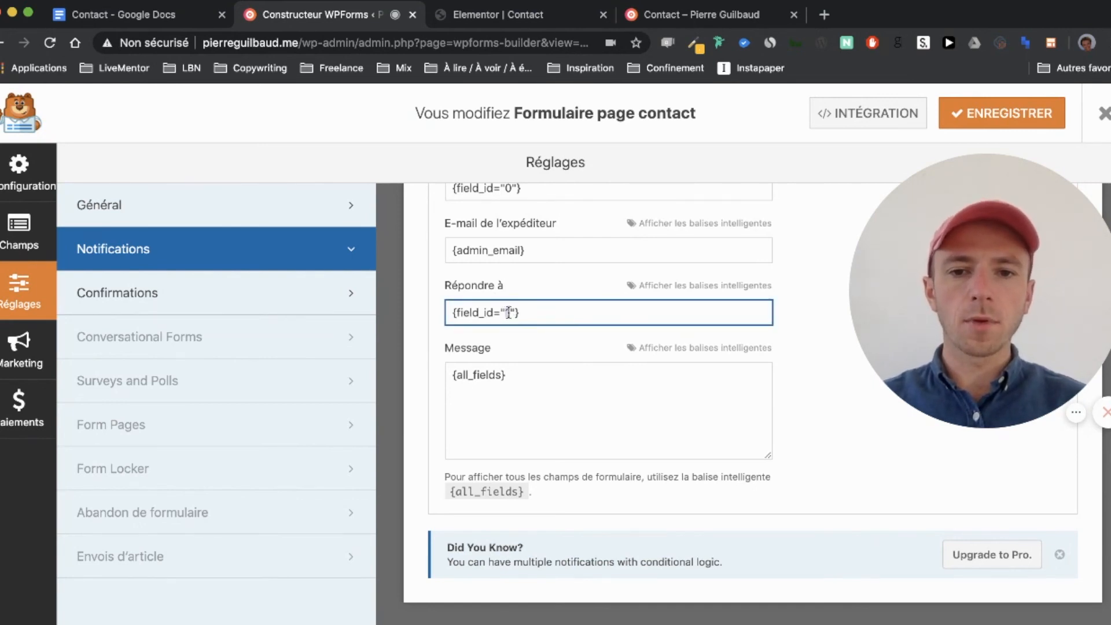
{"action": "key", "text": "BackSpace"}
{"action": "type", "text": "2"}
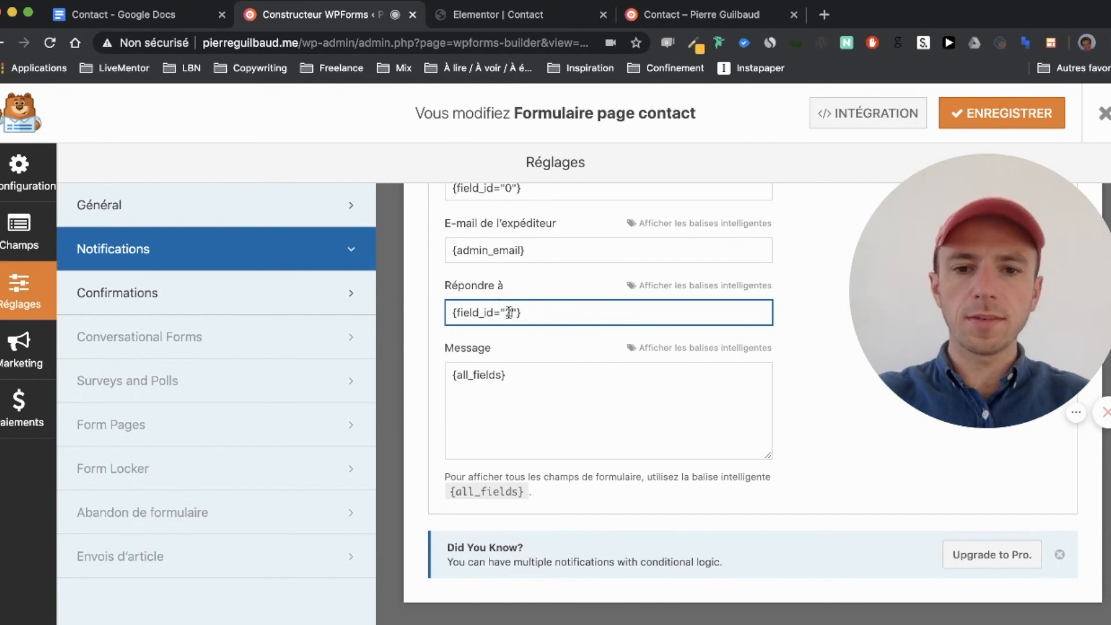
{"action": "left_click", "coordinate": [698, 14]}
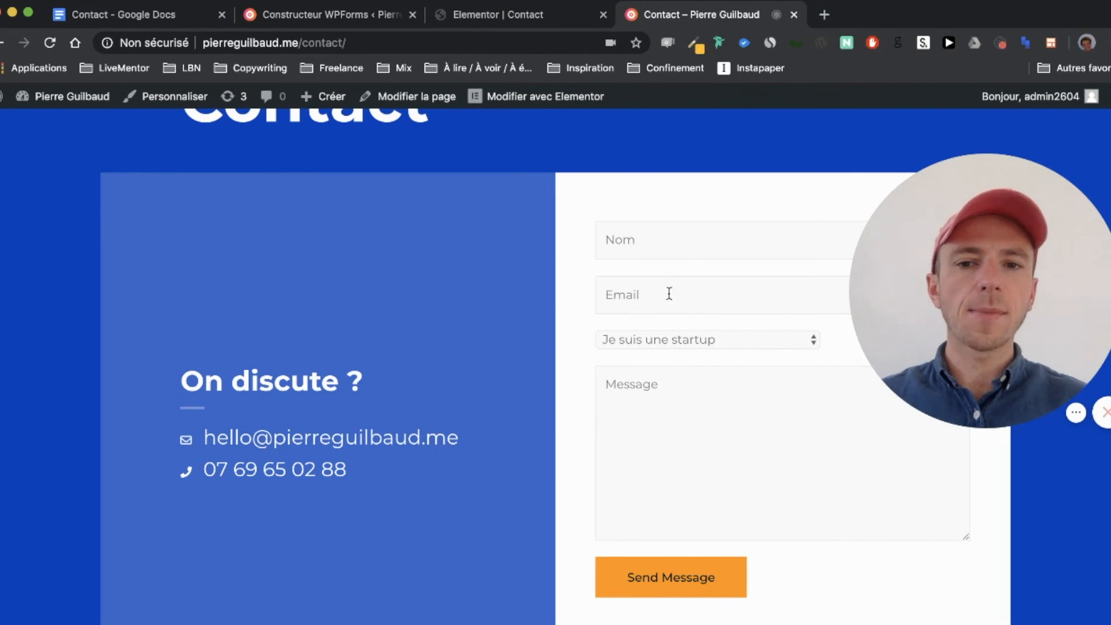
{"action": "left_click", "coordinate": [282, 17]}
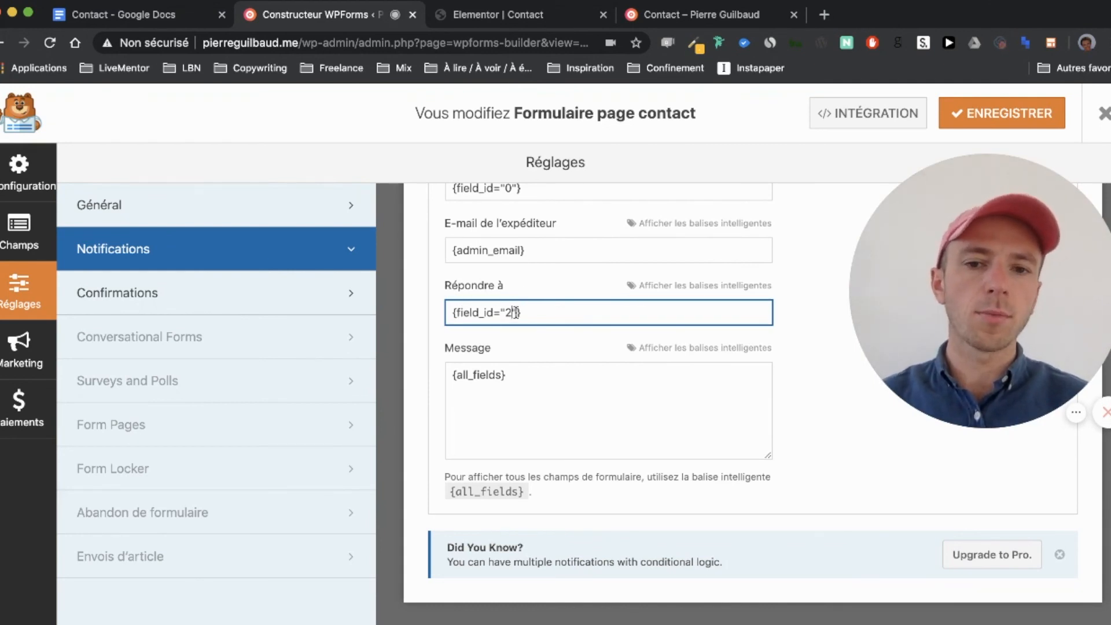
{"action": "scroll", "coordinate": [516, 313], "scroll_direction": "up", "scroll_amount": 6}
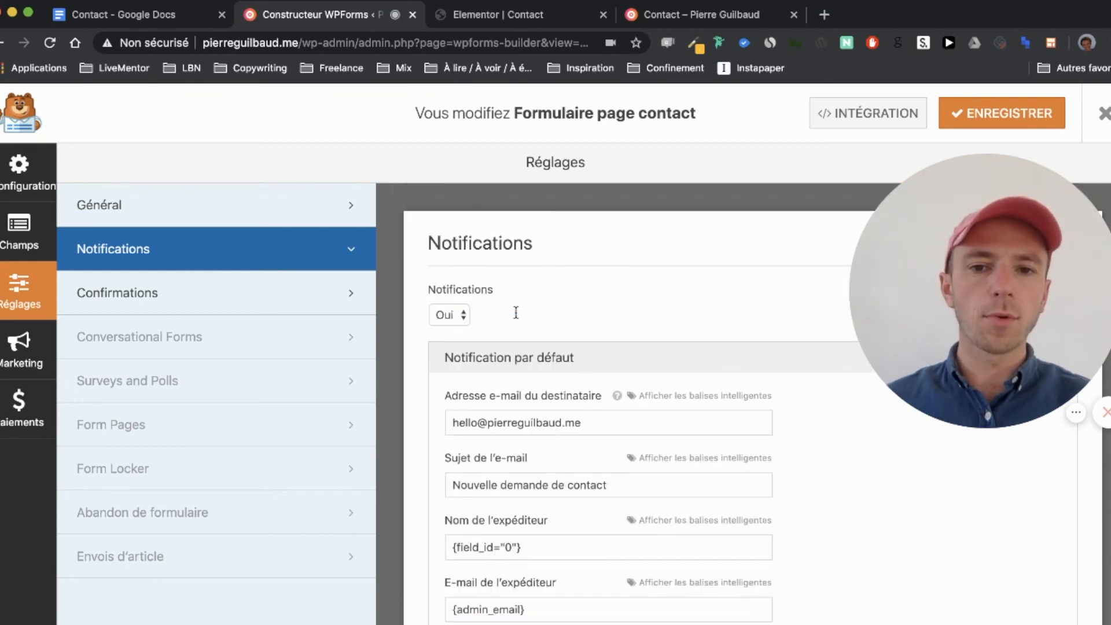
{"action": "left_click", "coordinate": [989, 116]}
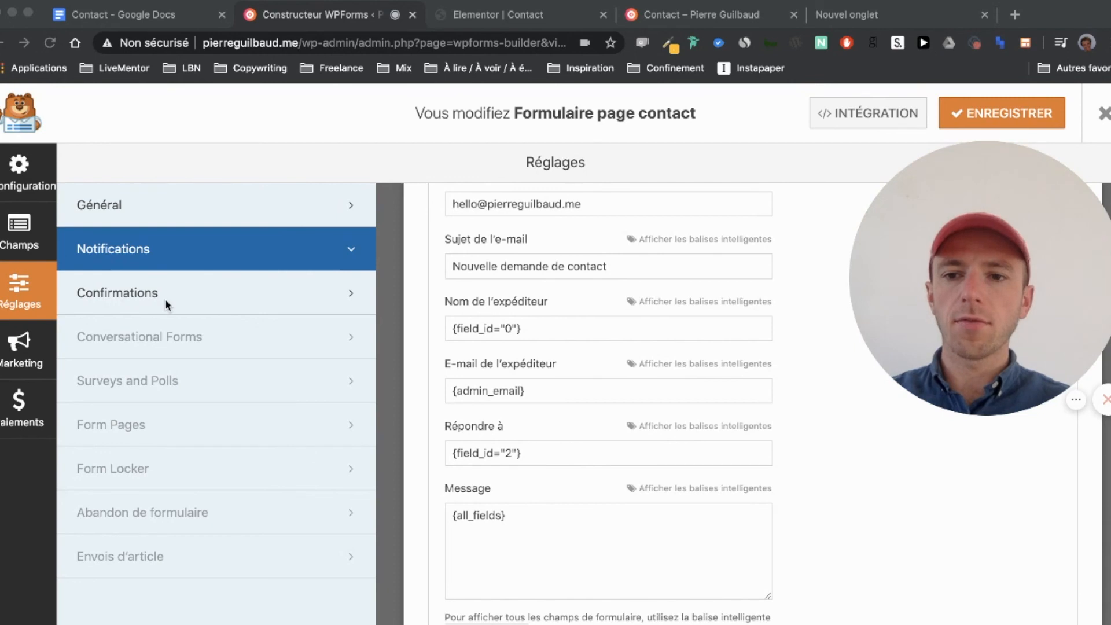
{"action": "left_click", "coordinate": [194, 298]}
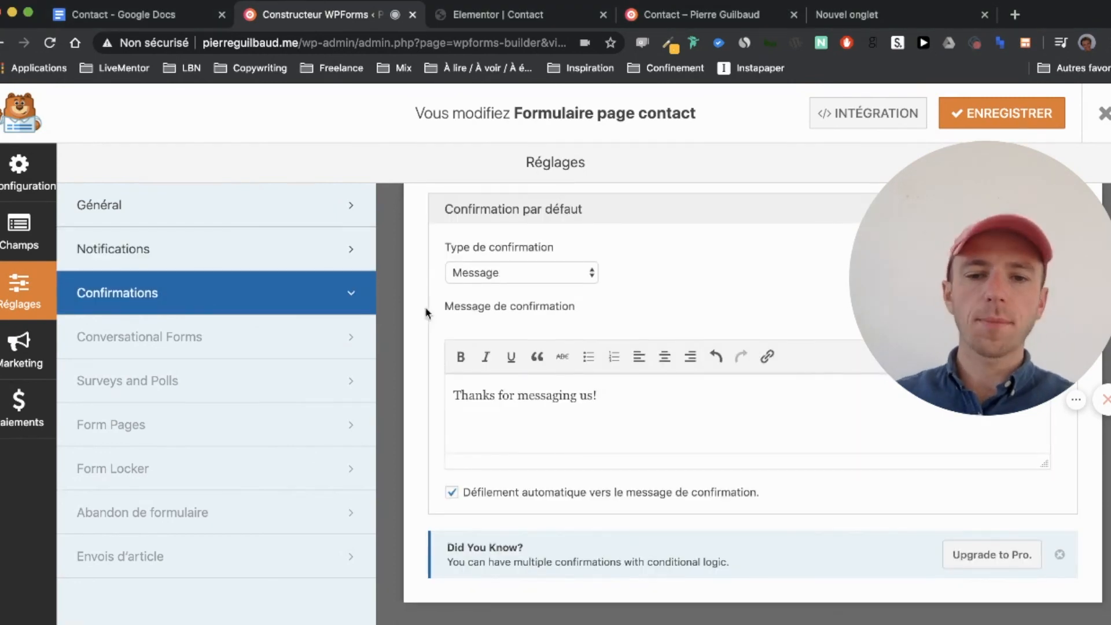
Step: Replace 'Thanks for messaging us!' with 'Message reçu ! Je vous réponds le plus vite possible.' and save
{"action": "triple_click", "coordinate": [632, 406]}
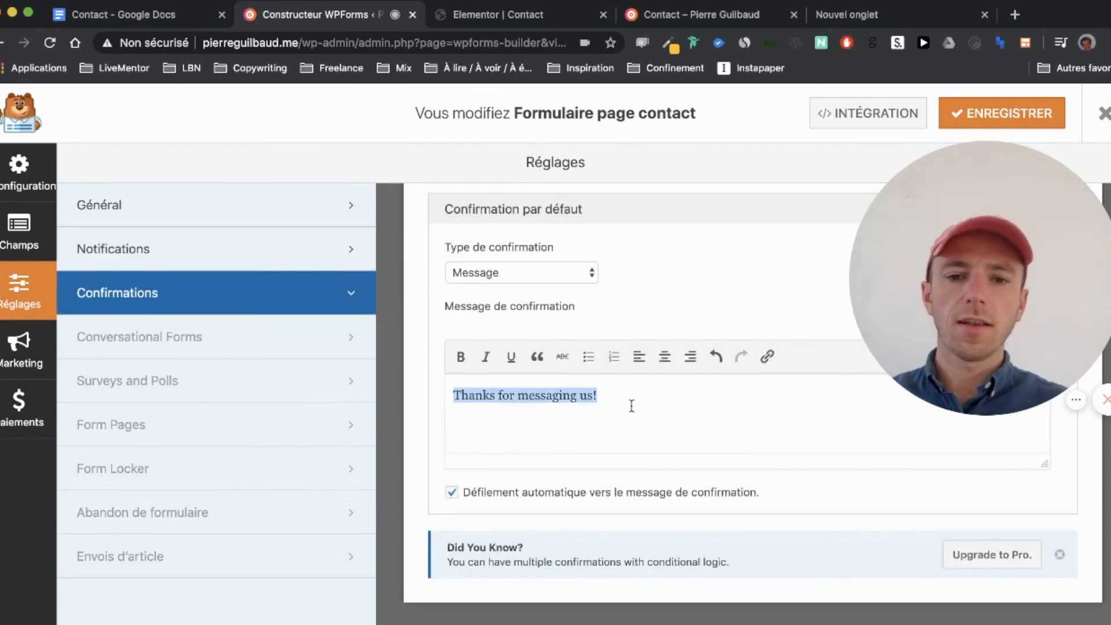
{"action": "key", "text": "BackSpace"}
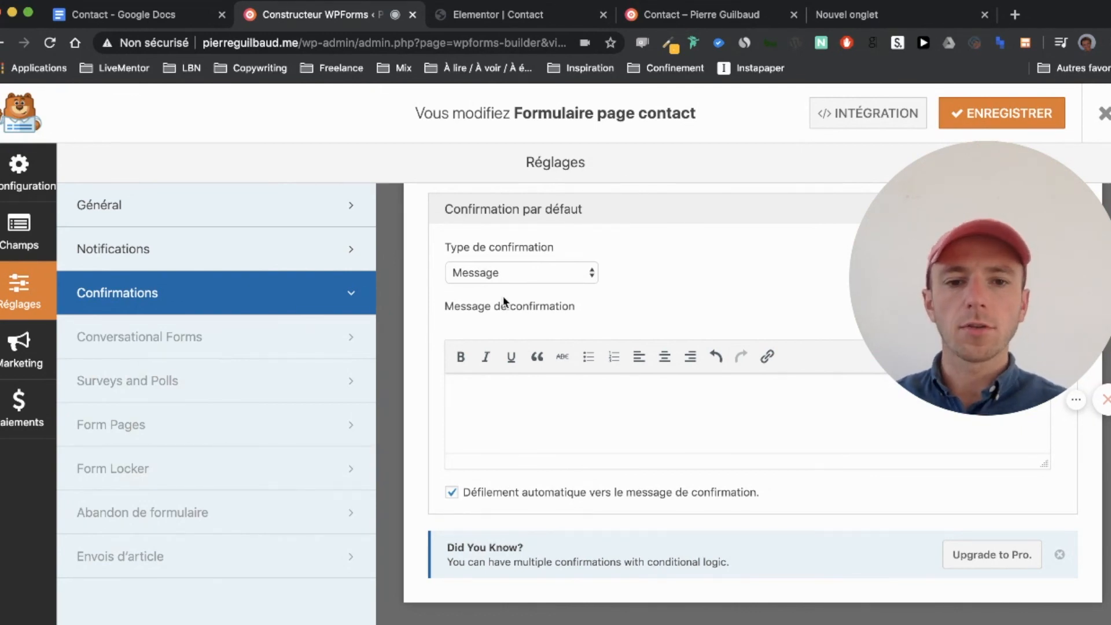
{"action": "left_click", "coordinate": [522, 277]}
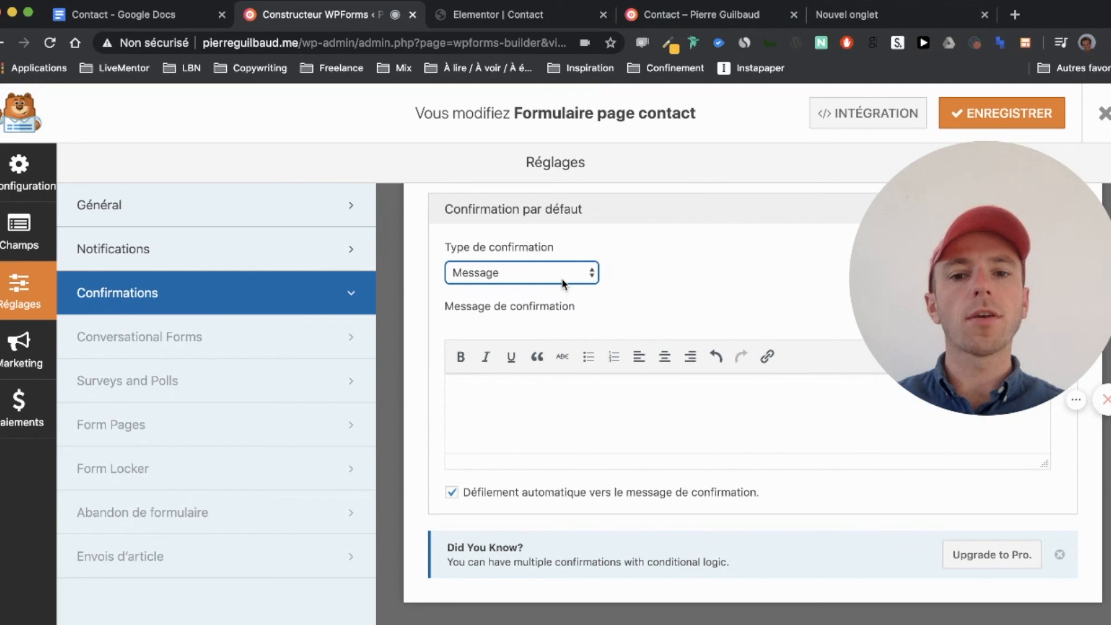
{"action": "left_click", "coordinate": [543, 399]}
{"action": "type", "text": "Message reç"}
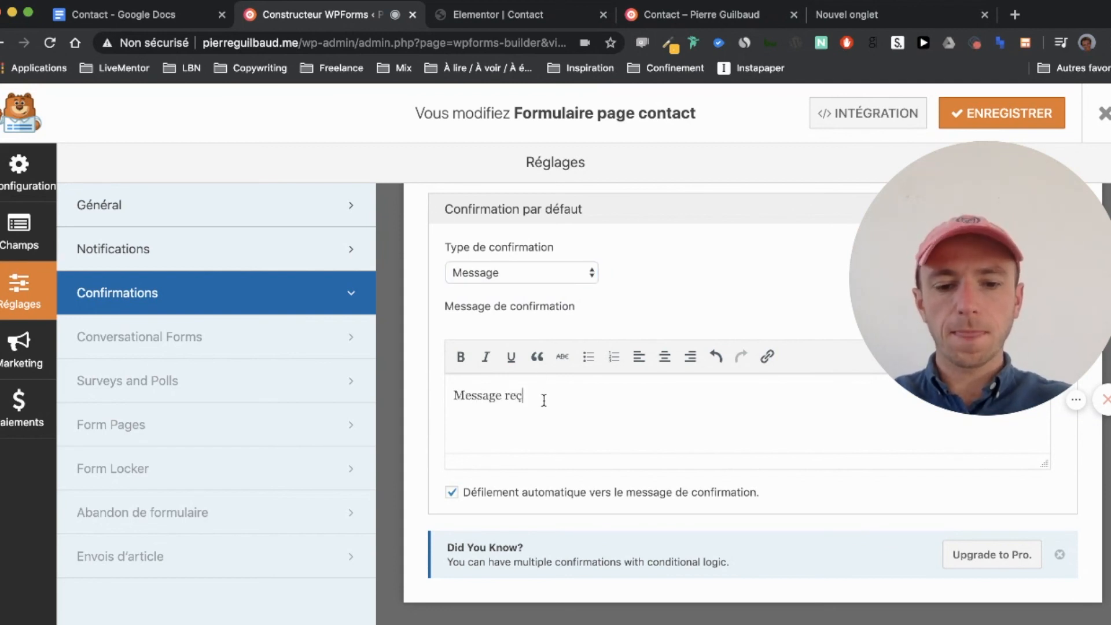
{"action": "type", "text": "u ! Je vous r"}
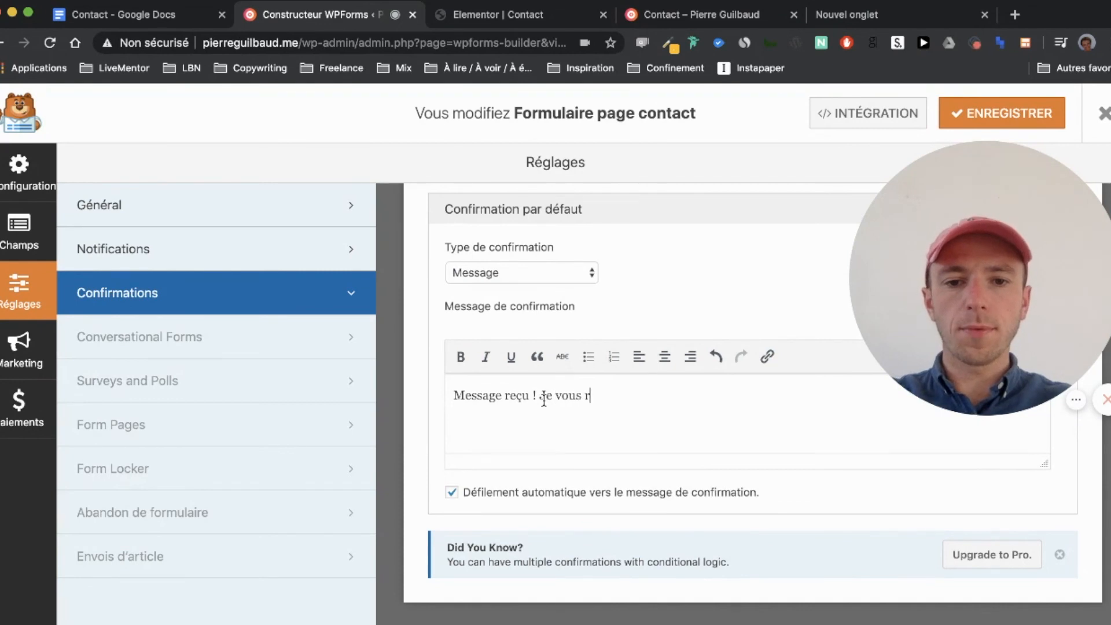
{"action": "type", "text": "éponds le plus vite possible."}
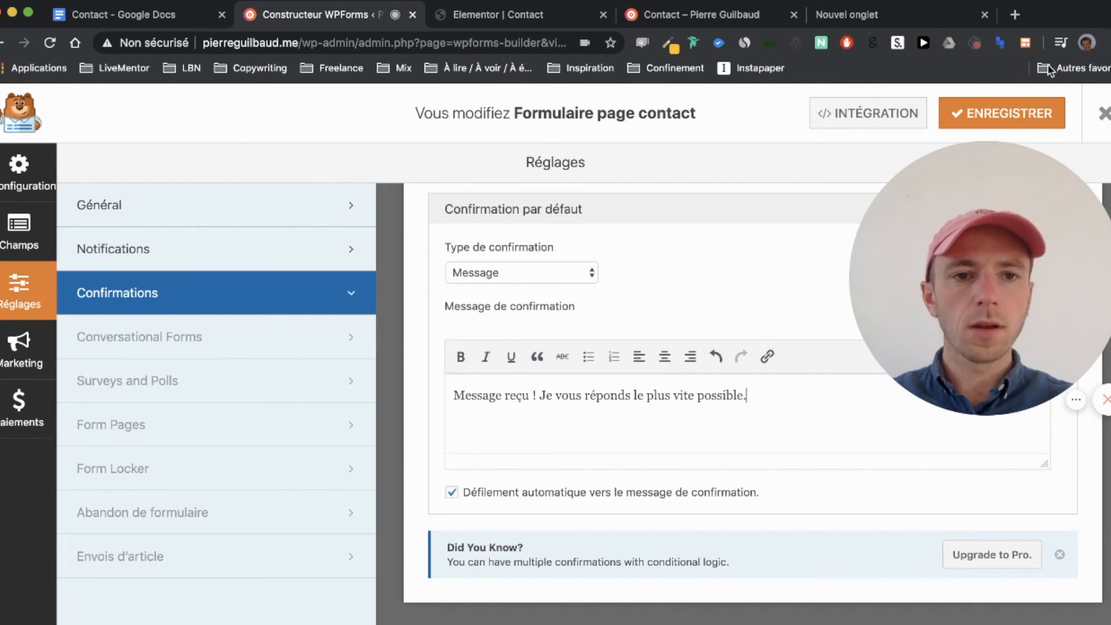
{"action": "left_click", "coordinate": [1002, 108]}
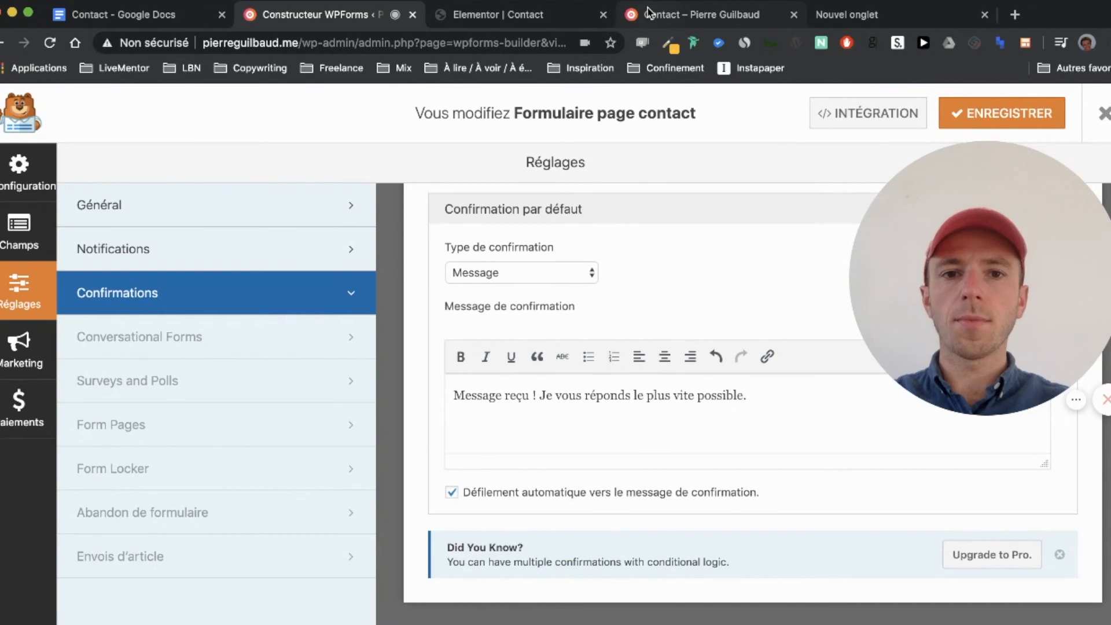
{"action": "left_click", "coordinate": [794, 15]}
{"action": "left_click", "coordinate": [528, 15]}
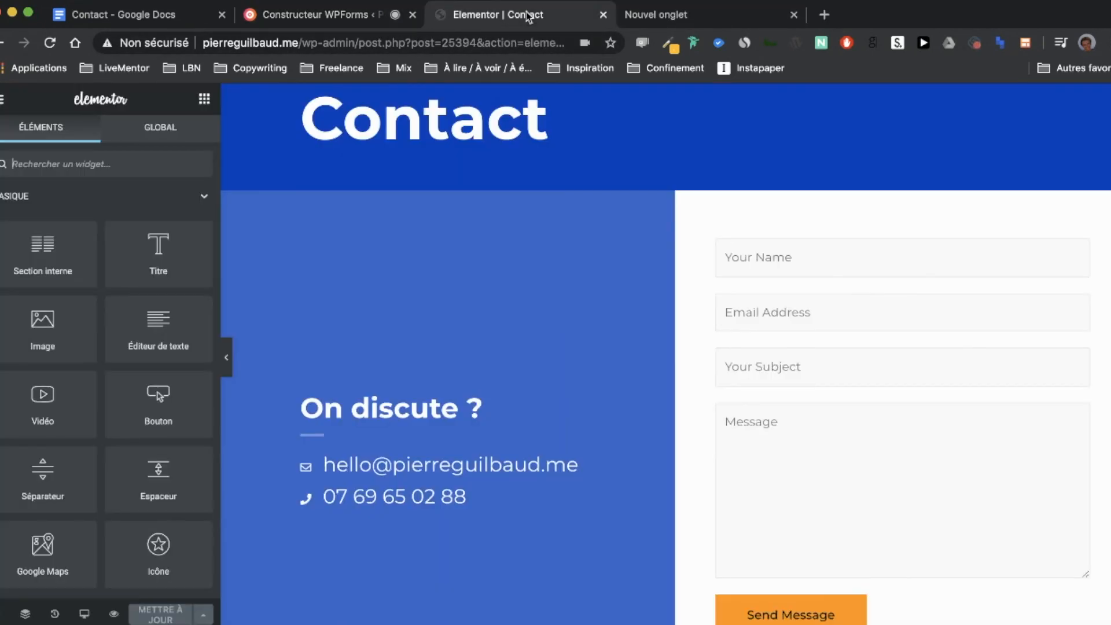
{"action": "left_click", "coordinate": [114, 613]}
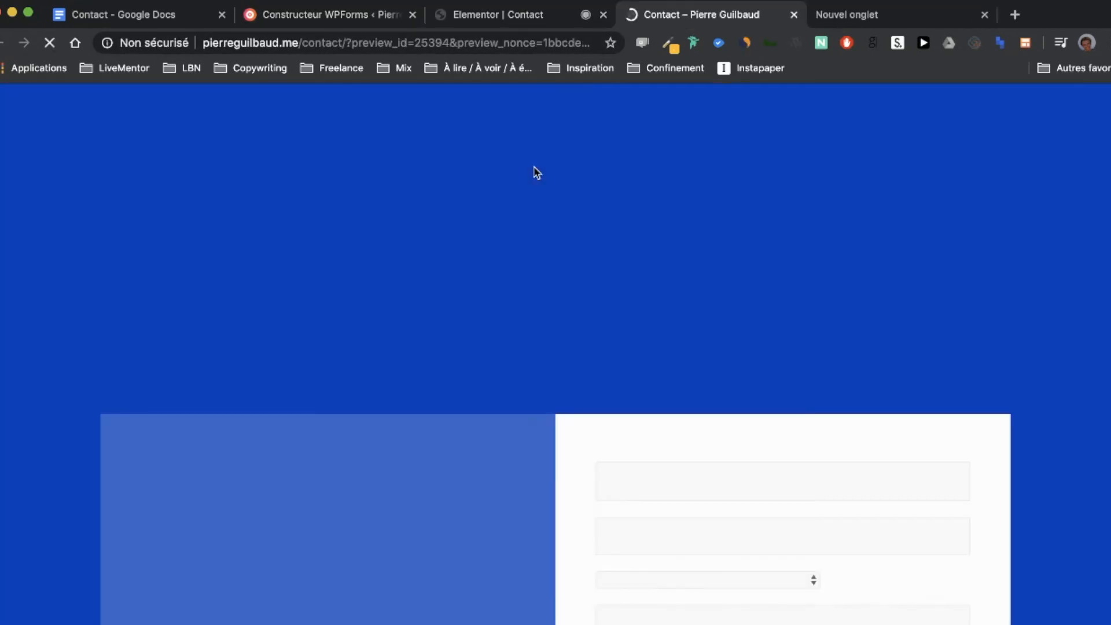
{"action": "left_click_drag", "start_coordinate": [347, 43], "coordinate": [864, 47]}
{"action": "key", "text": "BackSpace"}
{"action": "key", "text": "Return"}
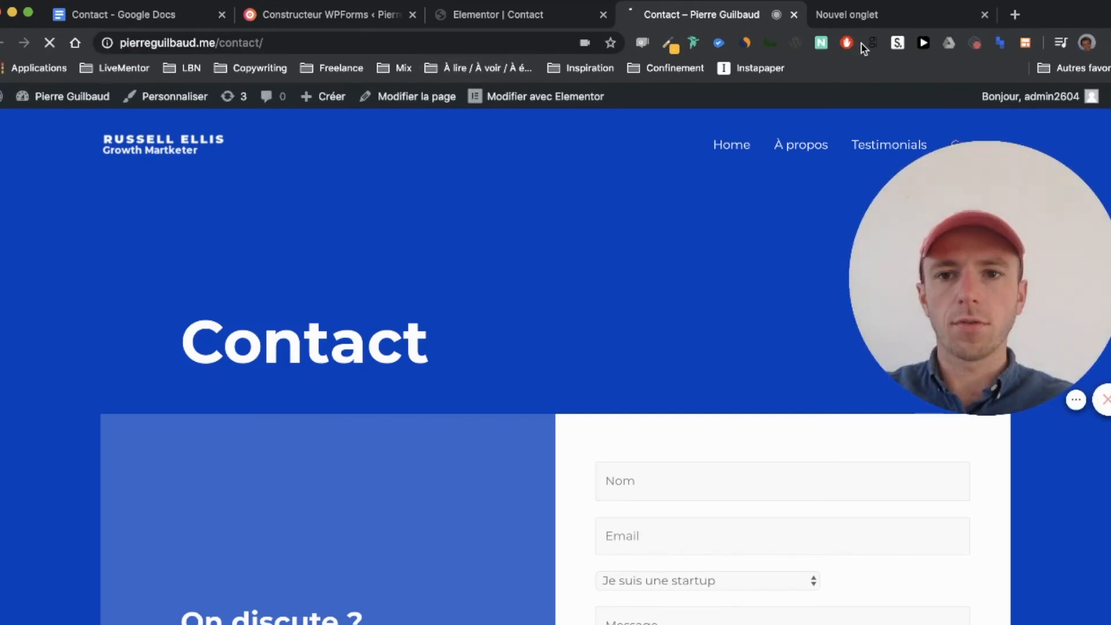
{"action": "scroll", "coordinate": [440, 220], "scroll_direction": "down", "scroll_amount": 6}
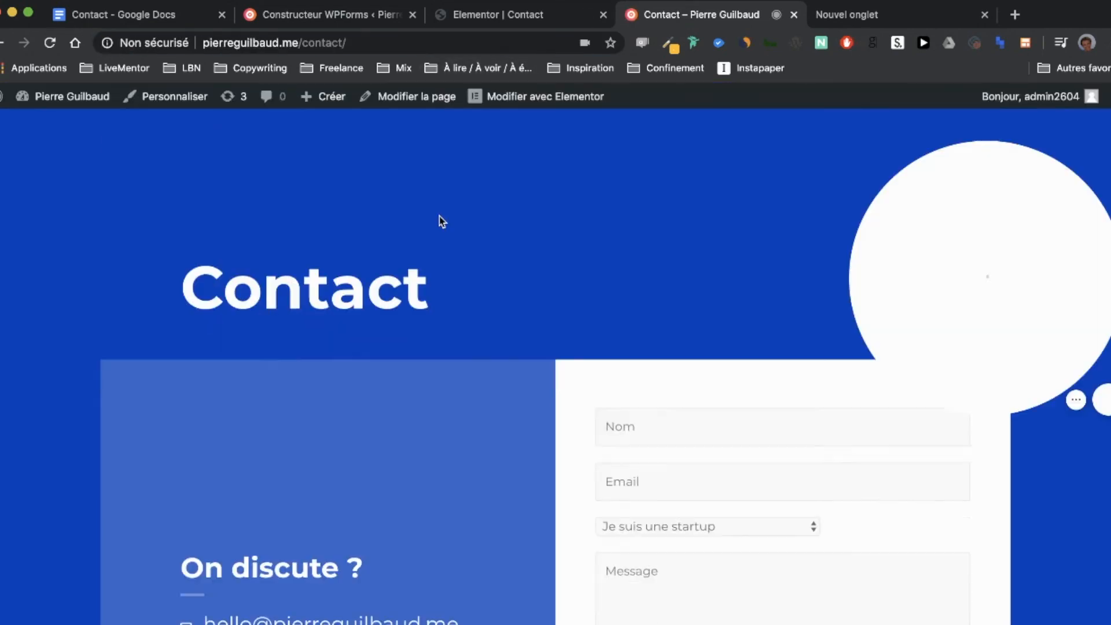
{"action": "scroll", "coordinate": [441, 220], "scroll_direction": "up", "scroll_amount": 3}
{"action": "scroll", "coordinate": [442, 220], "scroll_direction": "down", "scroll_amount": 2}
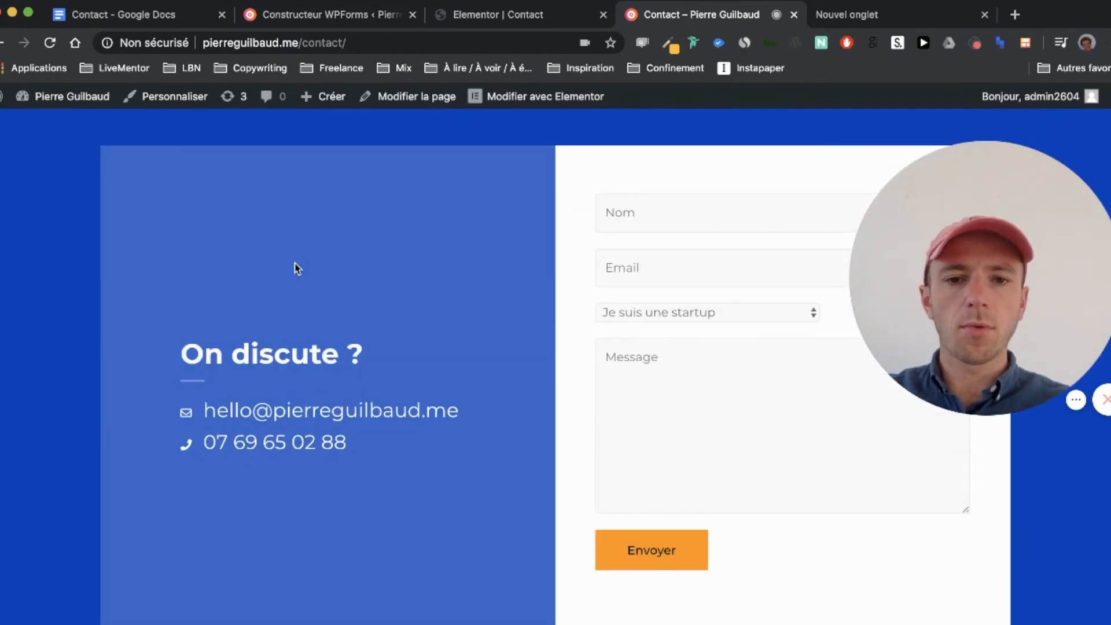
{"action": "scroll", "coordinate": [294, 268], "scroll_direction": "up", "scroll_amount": 3}
{"action": "scroll", "coordinate": [294, 268], "scroll_direction": "up", "scroll_amount": 2}
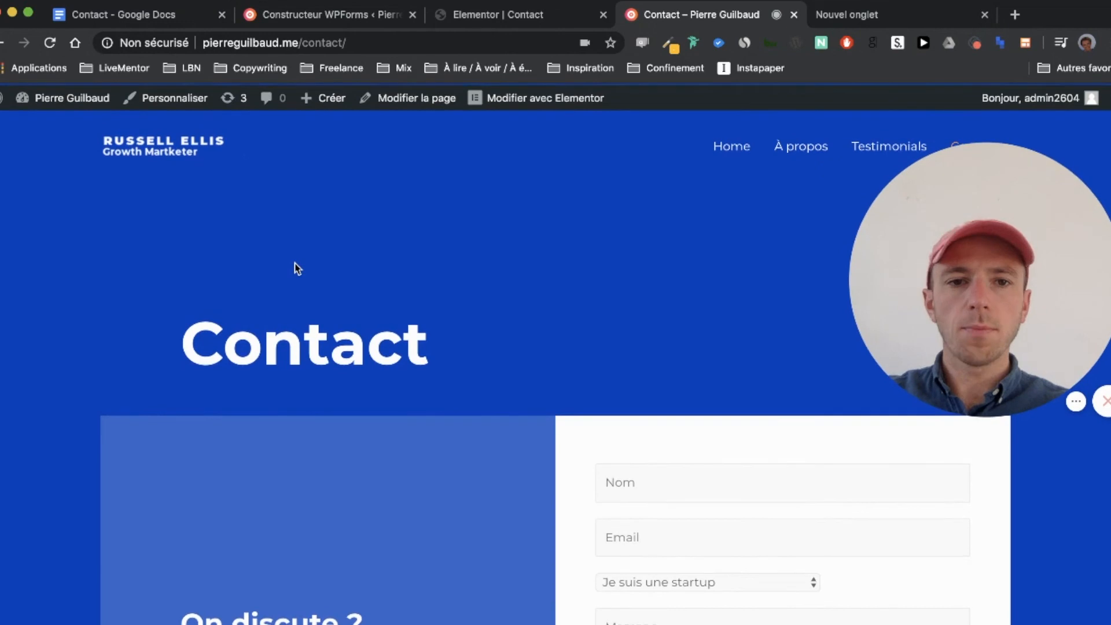
{"action": "scroll", "coordinate": [294, 267], "scroll_direction": "down", "scroll_amount": 4}
{"action": "scroll", "coordinate": [295, 263], "scroll_direction": "down", "scroll_amount": 2}
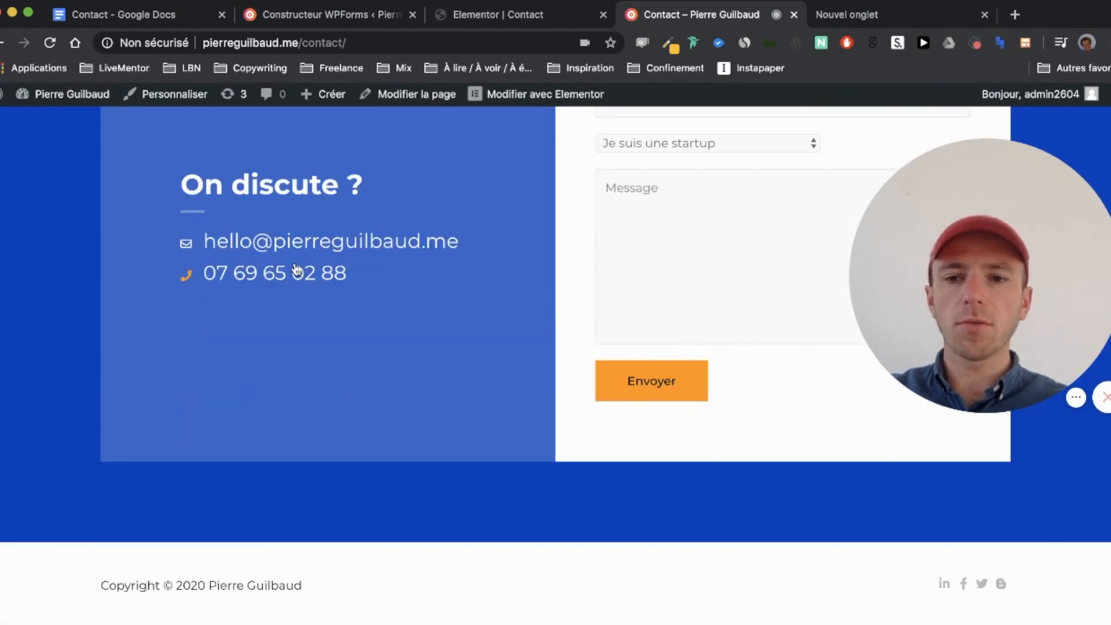
{"action": "scroll", "coordinate": [295, 266], "scroll_direction": "up", "scroll_amount": 3}
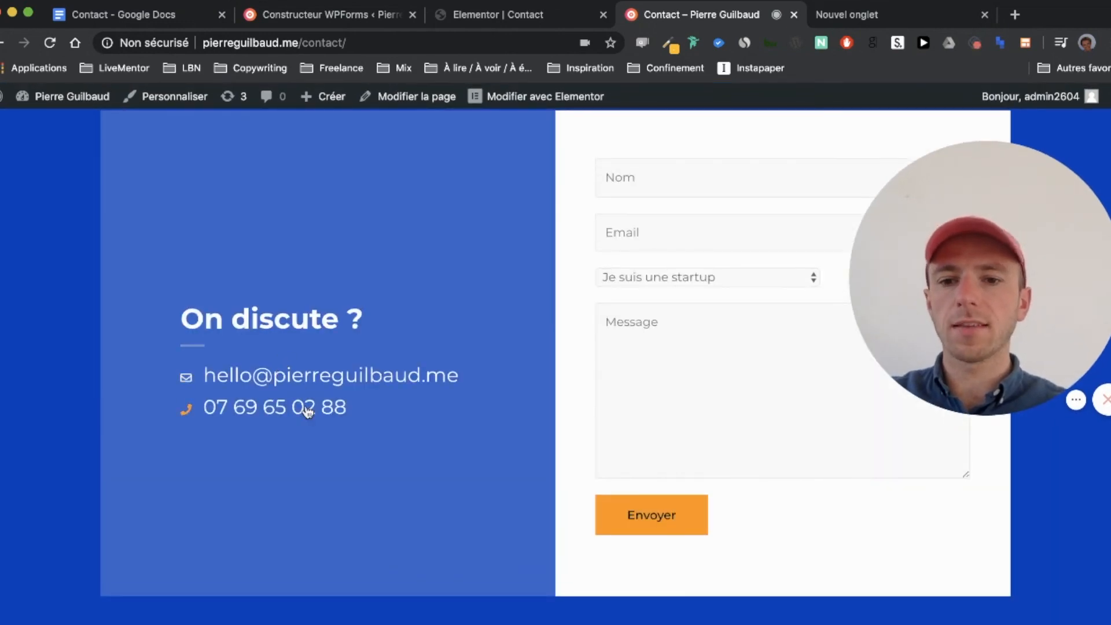
{"action": "scroll", "coordinate": [470, 426], "scroll_direction": "up", "scroll_amount": 1}
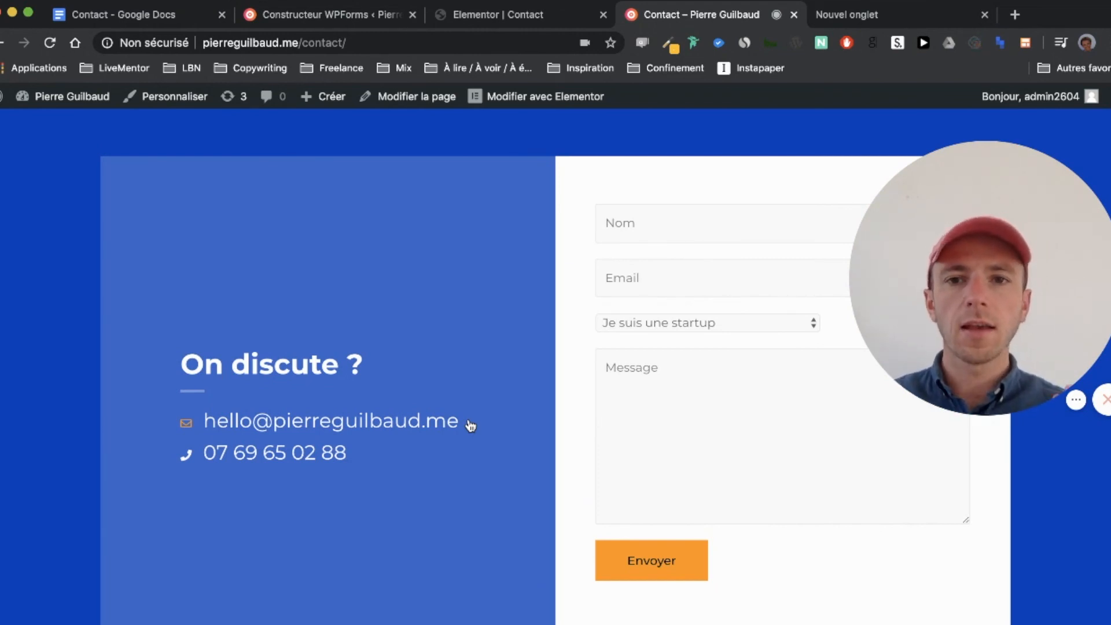
{"action": "left_click", "coordinate": [328, 15]}
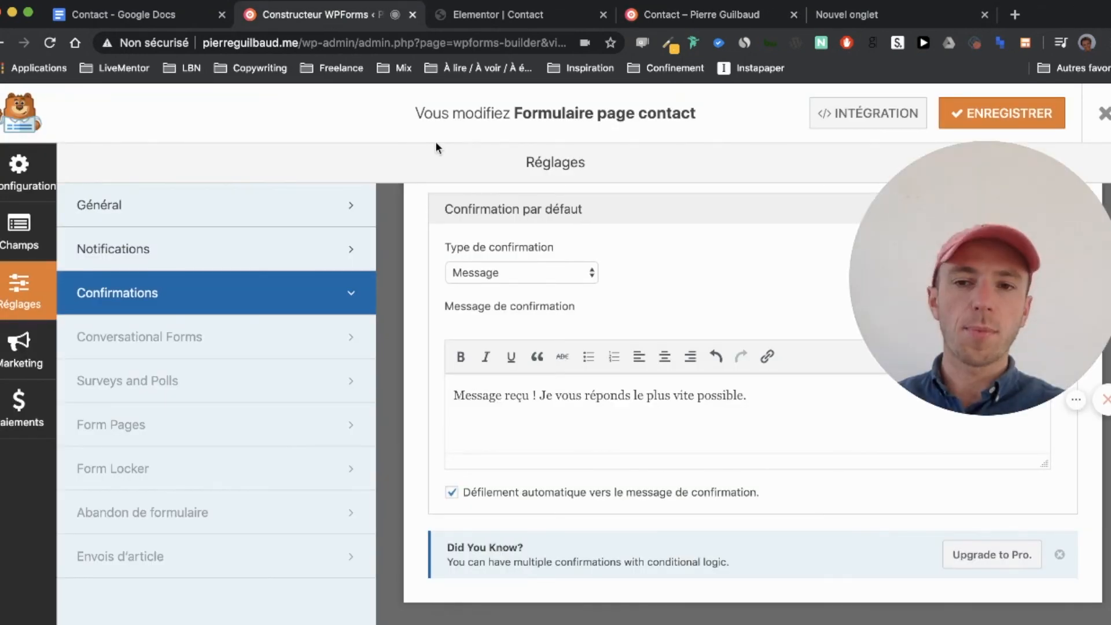